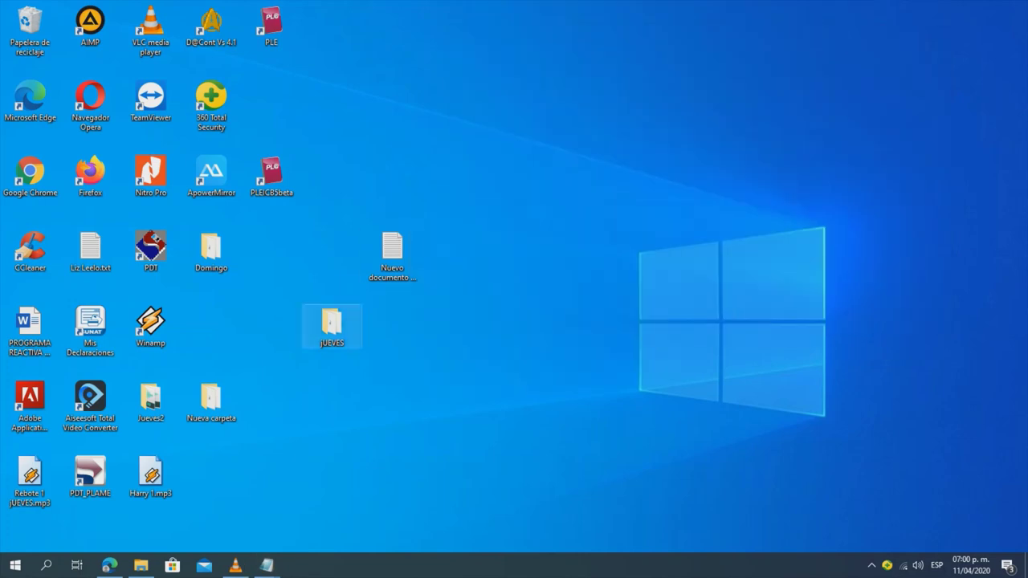
- Launch Adobe Audition CS6 and dismiss its QuickTime compatibility notice
{"action": "right_click", "coordinate": [14, 566]}
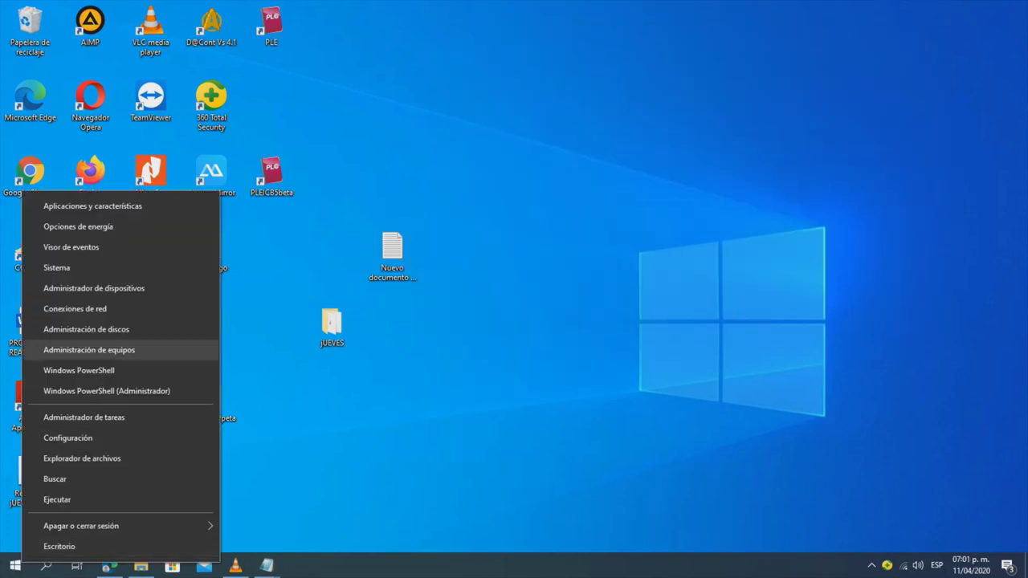
{"action": "mouse_move", "coordinate": [121, 525]}
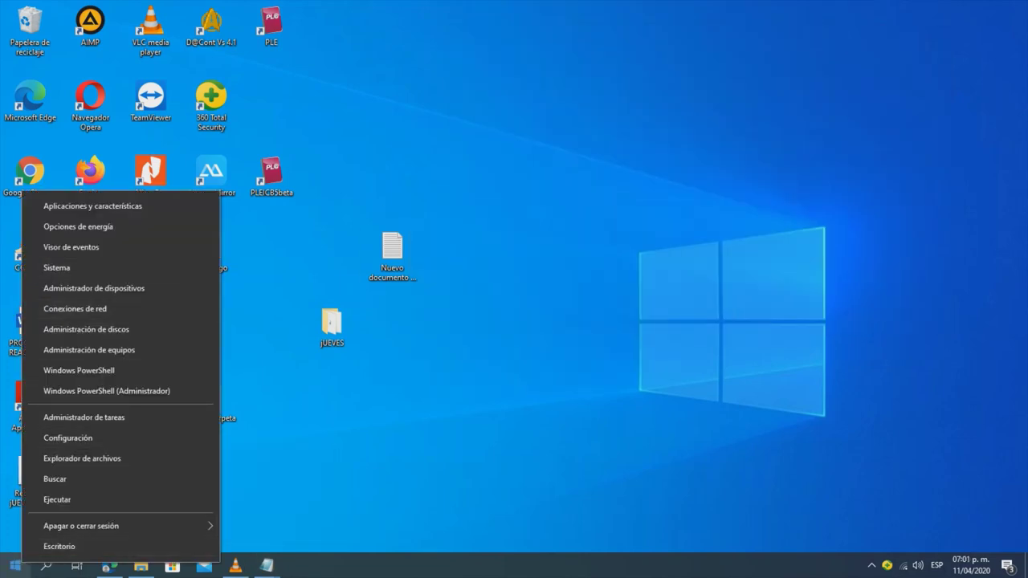
{"action": "left_click", "coordinate": [14, 565]}
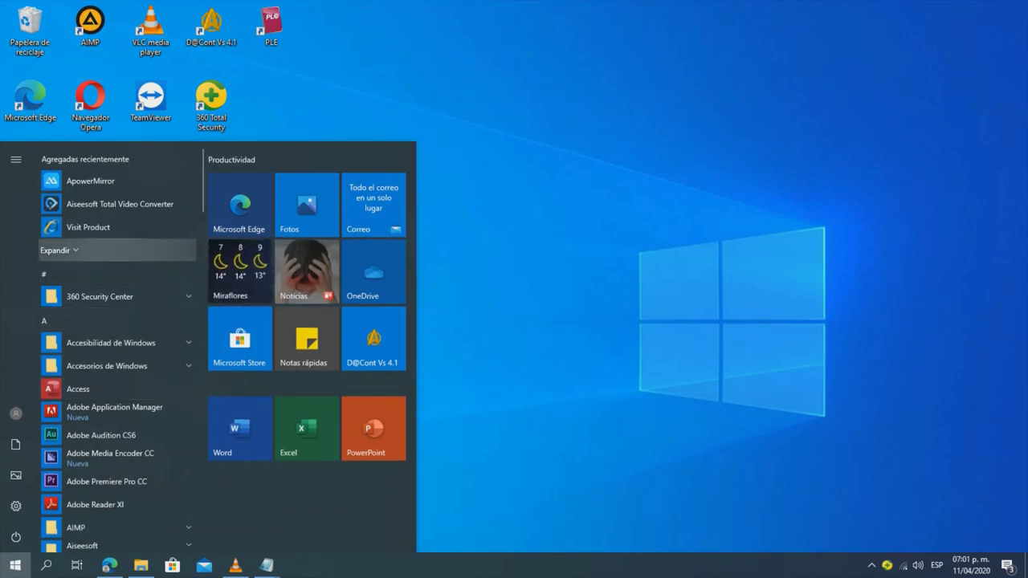
{"action": "key", "text": "Escape"}
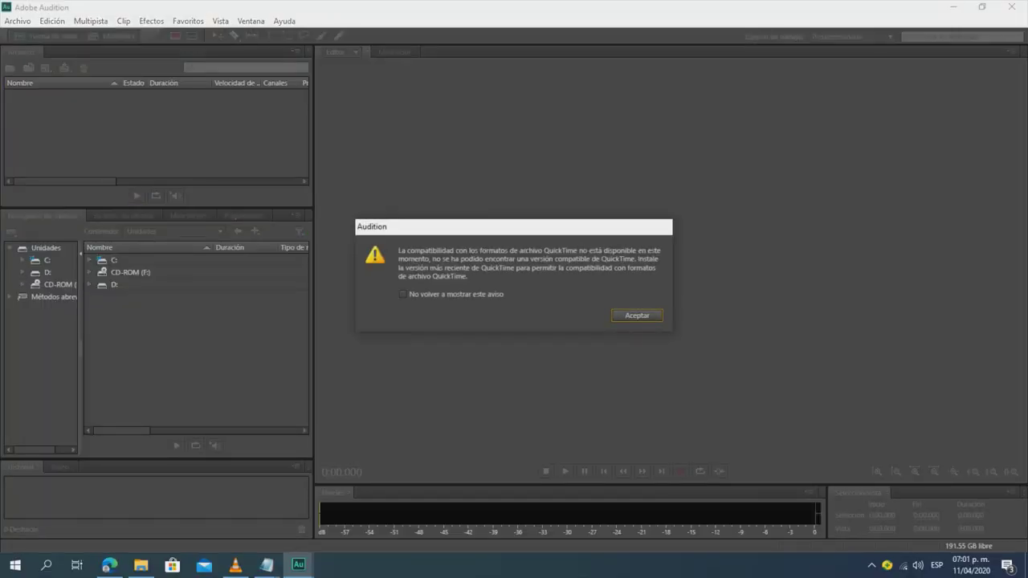
{"action": "left_click", "coordinate": [637, 315]}
- Start importing files and browse to the Domingo folder on the desktop (Escritorio)
{"action": "left_click", "coordinate": [17, 21]}
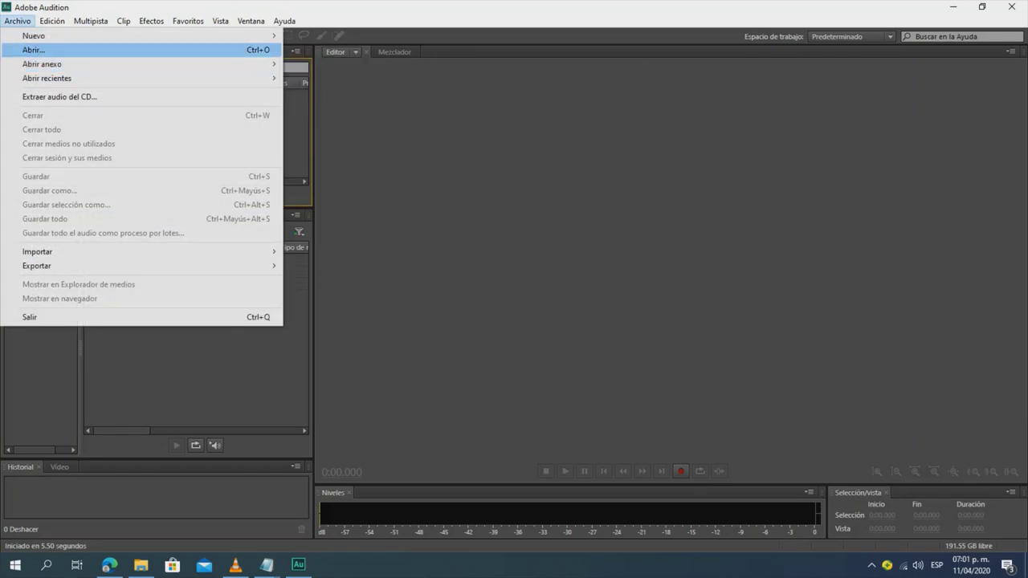
{"action": "mouse_move", "coordinate": [97, 251]}
{"action": "left_click", "coordinate": [319, 252]}
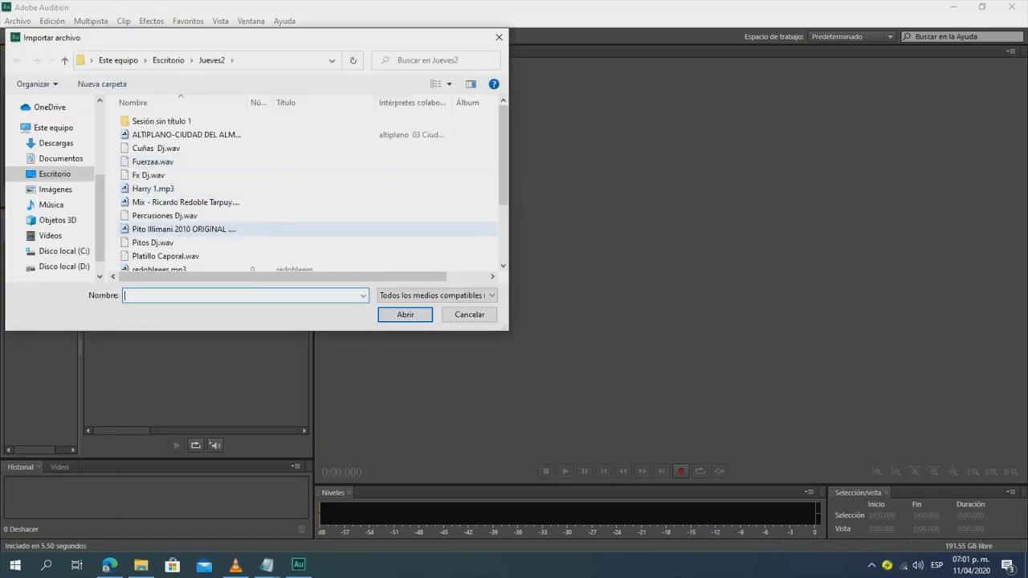
{"action": "scroll", "coordinate": [165, 214], "scroll_direction": "down", "scroll_amount": 2}
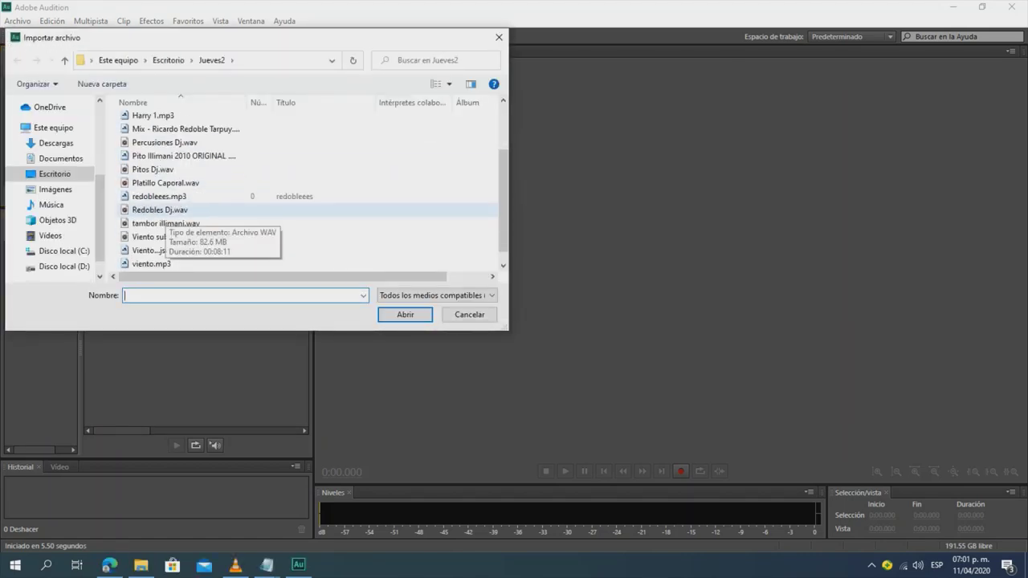
{"action": "left_click", "coordinate": [161, 197]}
{"action": "scroll", "coordinate": [305, 189], "scroll_direction": "up", "scroll_amount": 3}
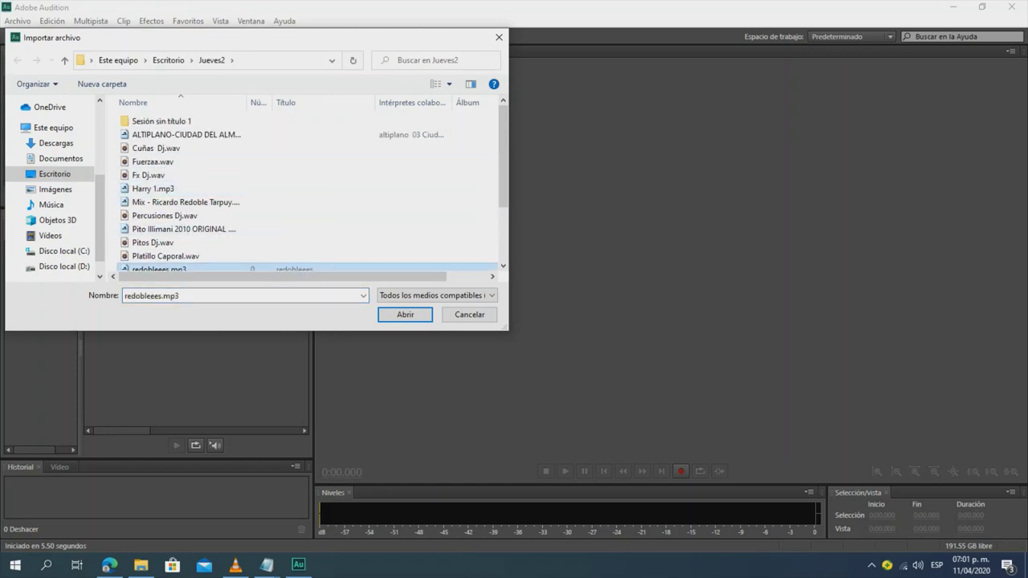
{"action": "left_click", "coordinate": [168, 60]}
{"action": "double_click", "coordinate": [149, 121]}
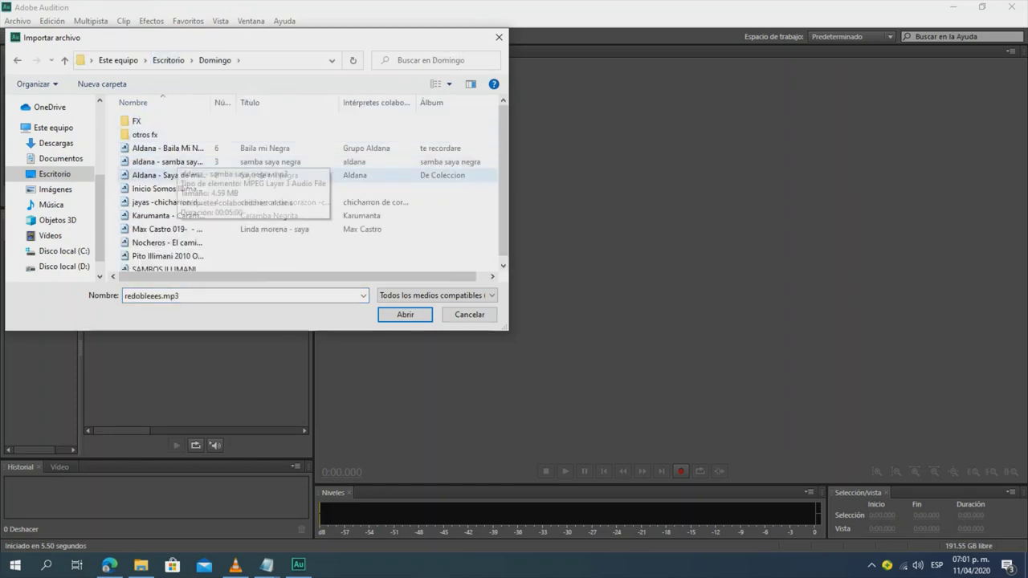
- Import the MP3s Aldana - Saya de mi negra, Inicio Somos Illimani, Karumanta - Caramba Negrita, Max Castro 019 - Linda morena - saya and SAMBOS ILLIMANI (1)
{"action": "left_click", "coordinate": [167, 229]}
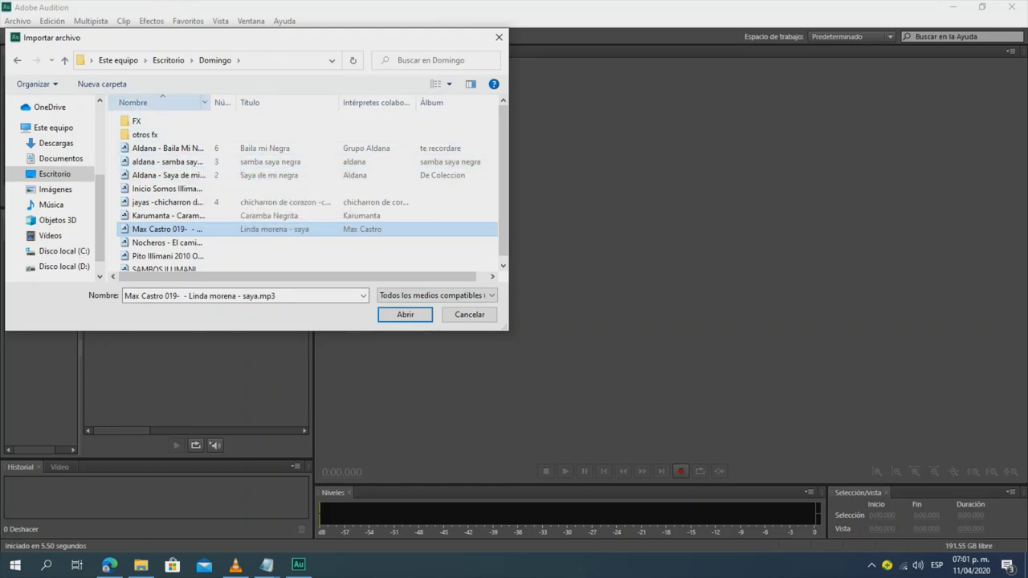
{"action": "left_click_drag", "start_coordinate": [211, 102], "coordinate": [245, 102]}
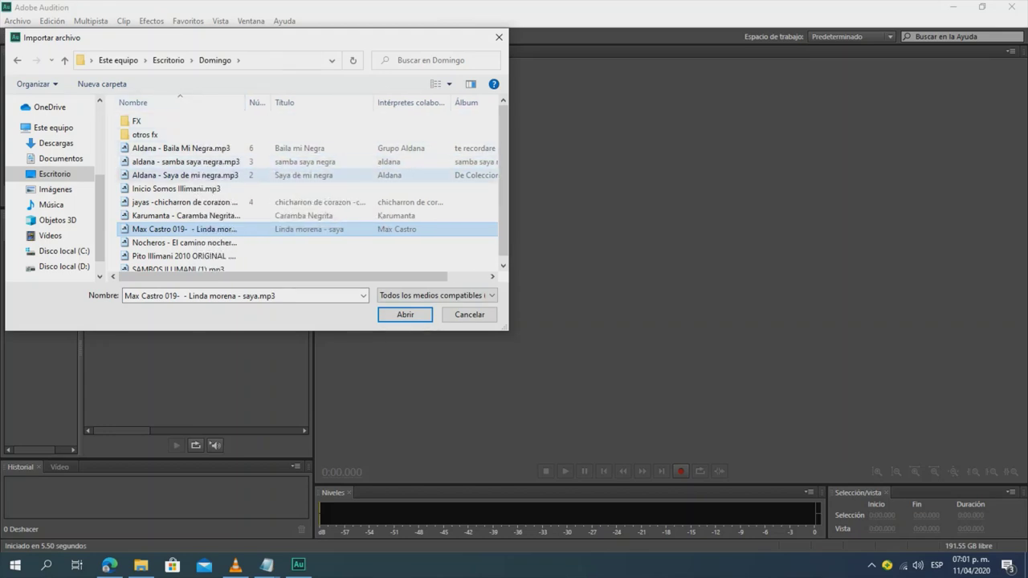
{"action": "left_click", "coordinate": [184, 175], "text": "ctrl"}
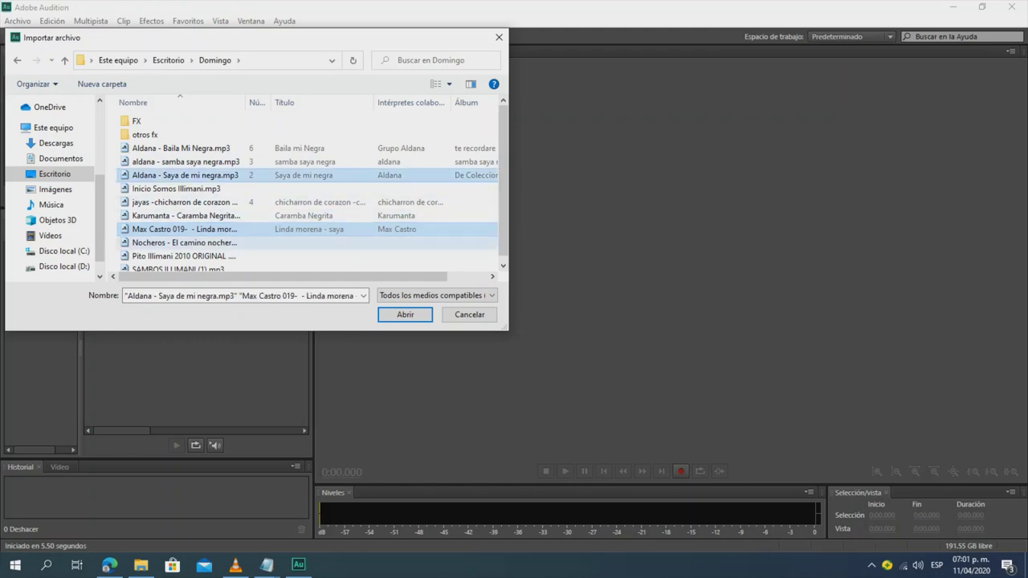
{"action": "scroll", "coordinate": [185, 243], "scroll_direction": "down", "scroll_amount": 1}
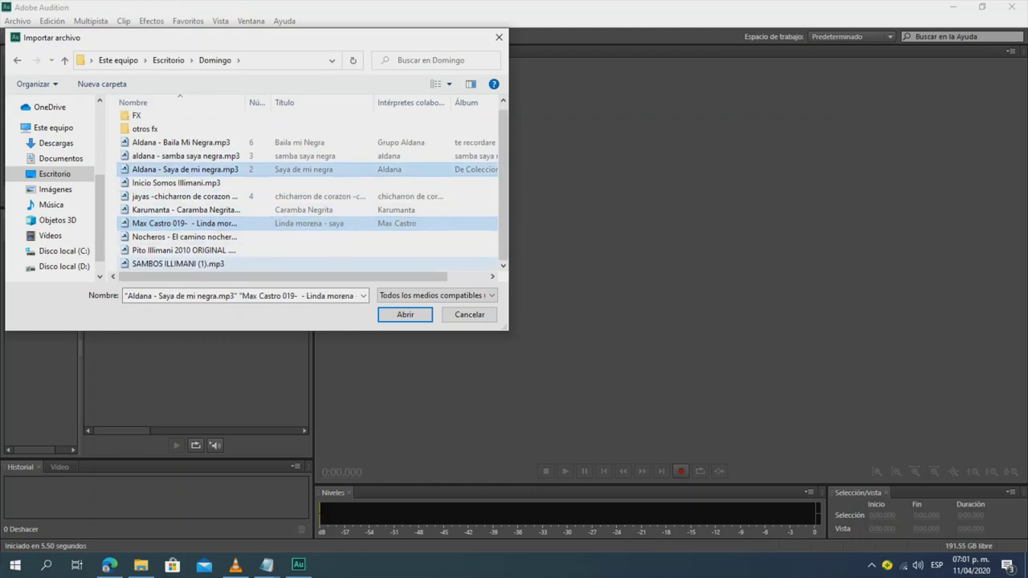
{"action": "left_click", "coordinate": [185, 263], "text": "ctrl"}
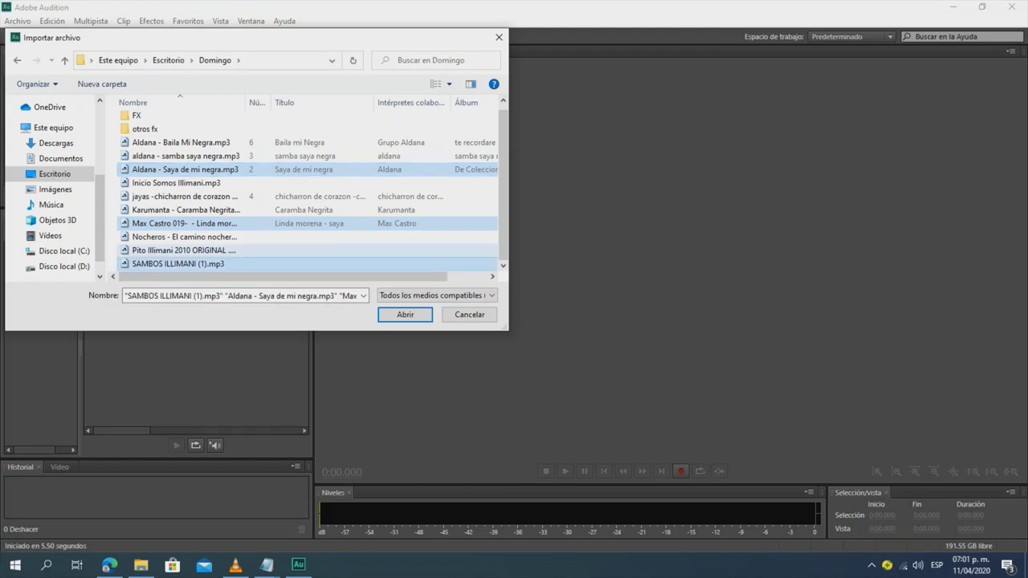
{"action": "left_click", "coordinate": [185, 237], "text": "ctrl"}
{"action": "left_click", "coordinate": [184, 237], "text": "ctrl"}
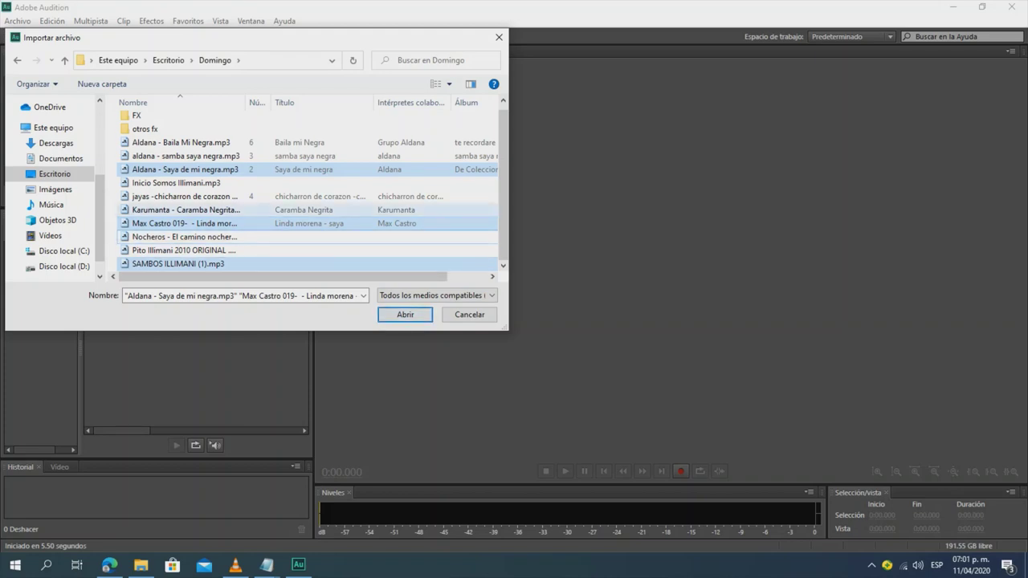
{"action": "left_click", "coordinate": [185, 210], "text": "ctrl"}
{"action": "left_click", "coordinate": [184, 183], "text": "ctrl"}
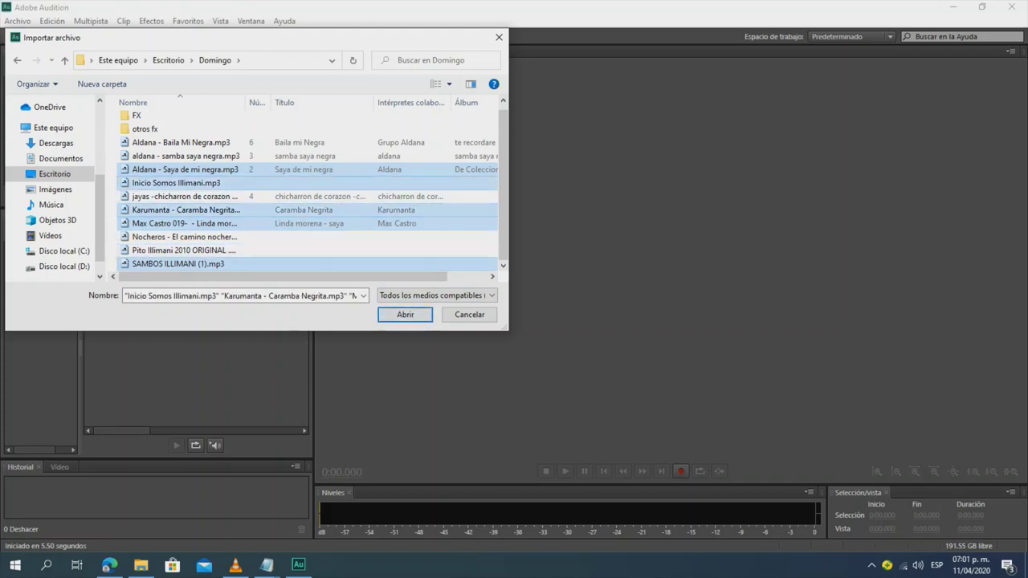
{"action": "left_click", "coordinate": [405, 313]}
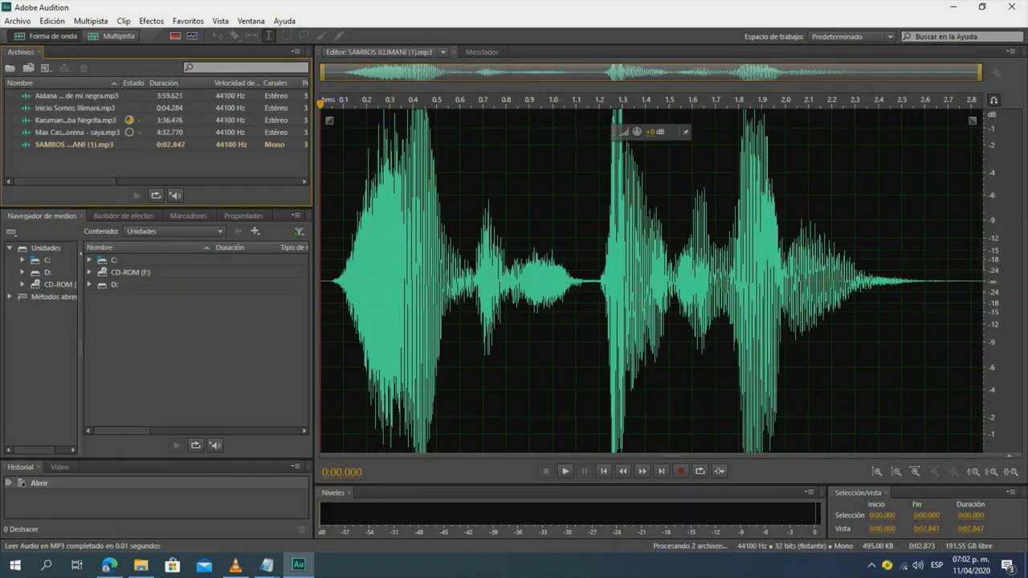
- Start a new multitrack session and set its folder location to Domingo on the desktop
{"action": "left_click", "coordinate": [113, 36]}
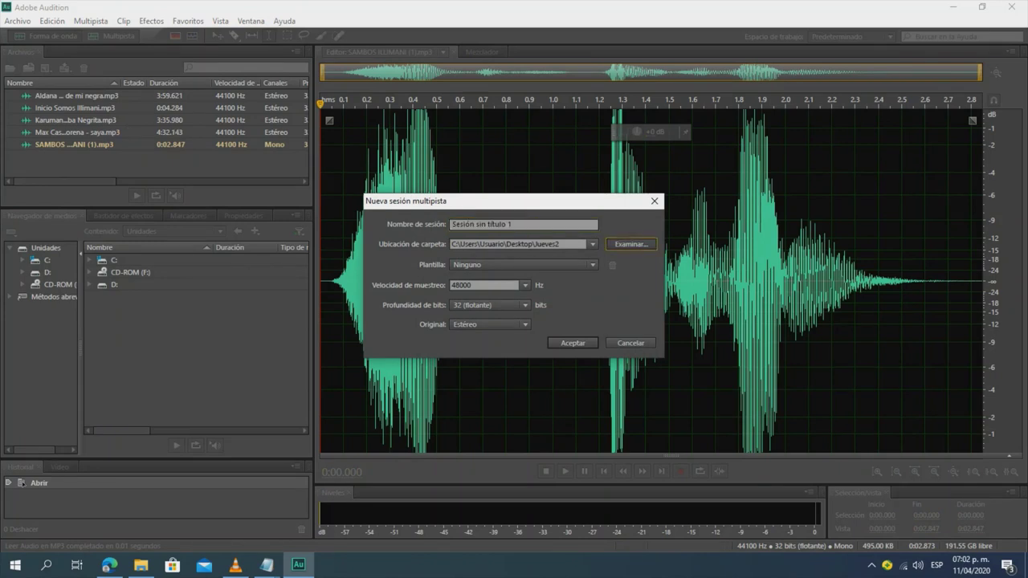
{"action": "left_click", "coordinate": [631, 243]}
{"action": "left_click", "coordinate": [488, 323]}
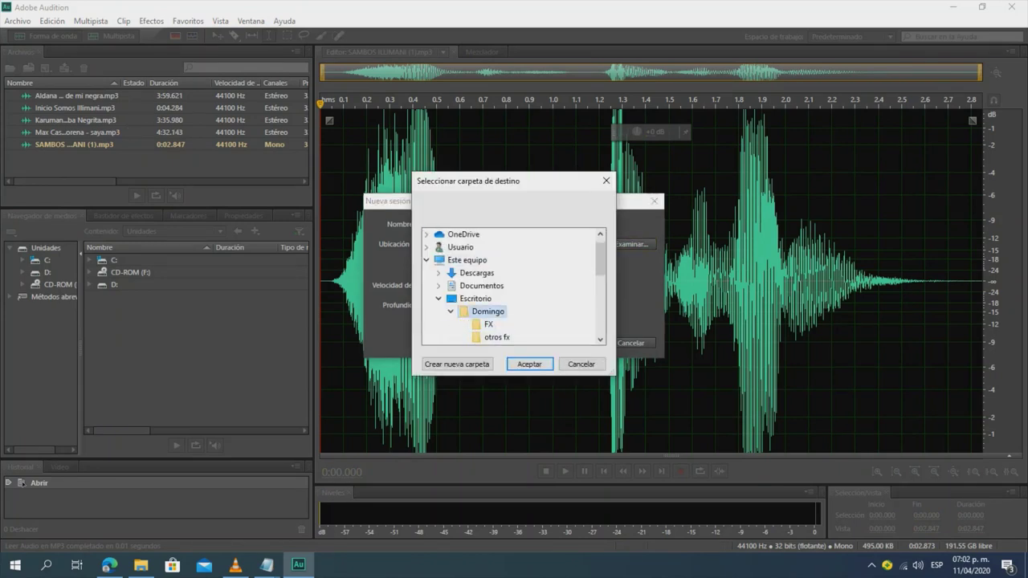
{"action": "left_click", "coordinate": [529, 363]}
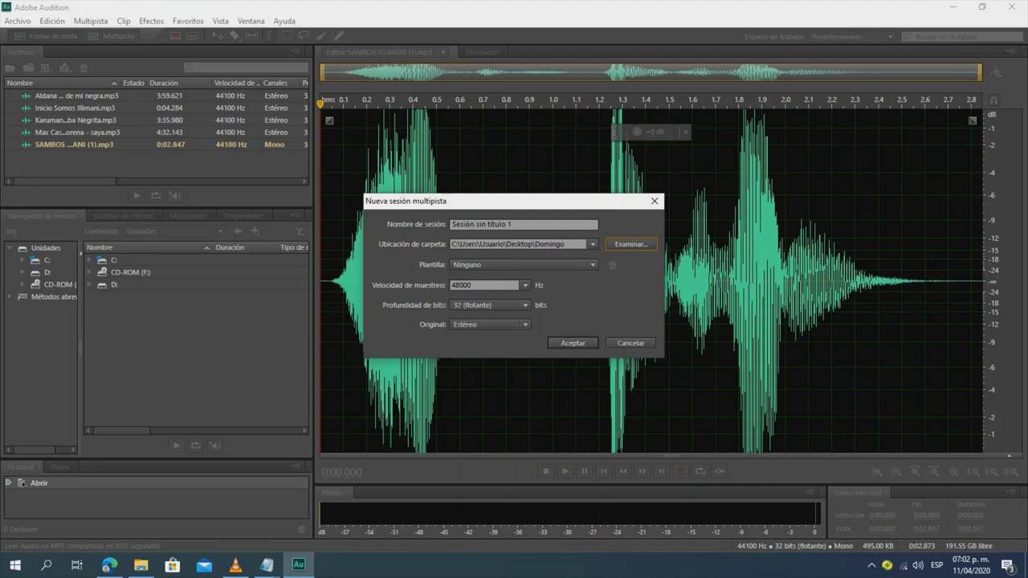
- Name the multitrack session "Sesión Domingo" and create it
{"action": "left_click", "coordinate": [515, 224]}
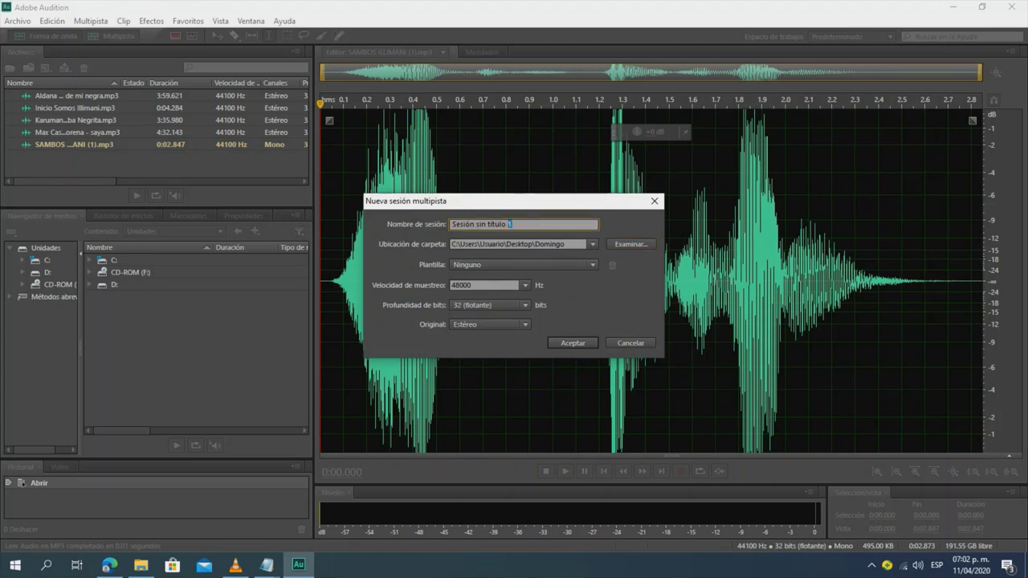
{"action": "left_click_drag", "start_coordinate": [509, 224], "coordinate": [487, 224]}
{"action": "type", "text": "dOMINGO"}
{"action": "key", "text": "ctrl+shift+Left"}
{"action": "type", "text": "Doming"}
{"action": "key", "text": "Return"}
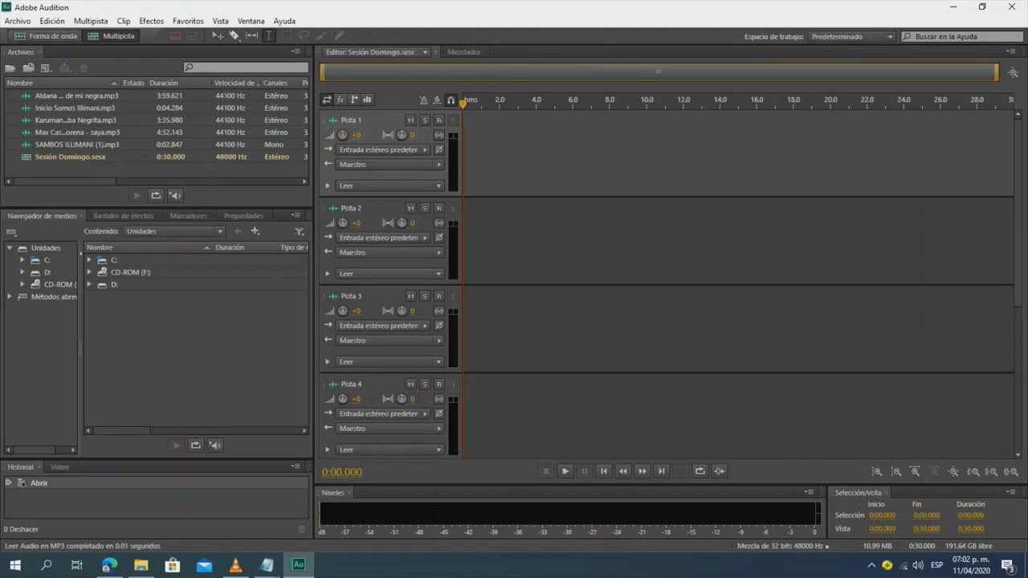
- Place the Max Castro Linda morena - saya file on Pista 1, accepting its conversion to 48000 Hz
{"action": "mouse_move", "coordinate": [61, 181]}
{"action": "left_mouse_down"}
{"action": "mouse_move", "coordinate": [230, 181]}
{"action": "mouse_move", "coordinate": [62, 182]}
{"action": "left_mouse_up"}
{"action": "left_click", "coordinate": [77, 132]}
{"action": "left_click", "coordinate": [77, 145]}
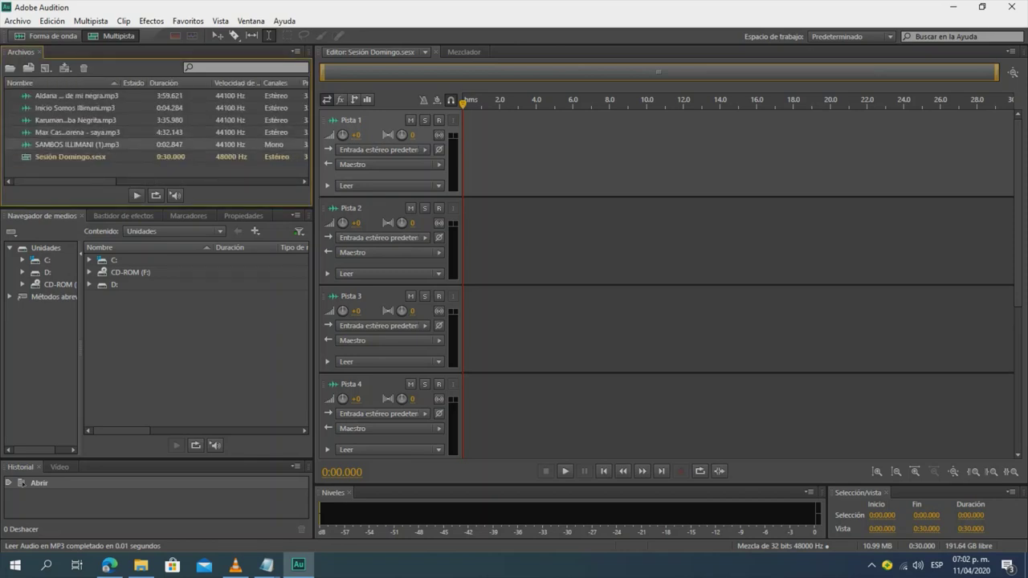
{"action": "left_click_drag", "start_coordinate": [77, 132], "coordinate": [501, 153]}
{"action": "key", "text": "Return"}
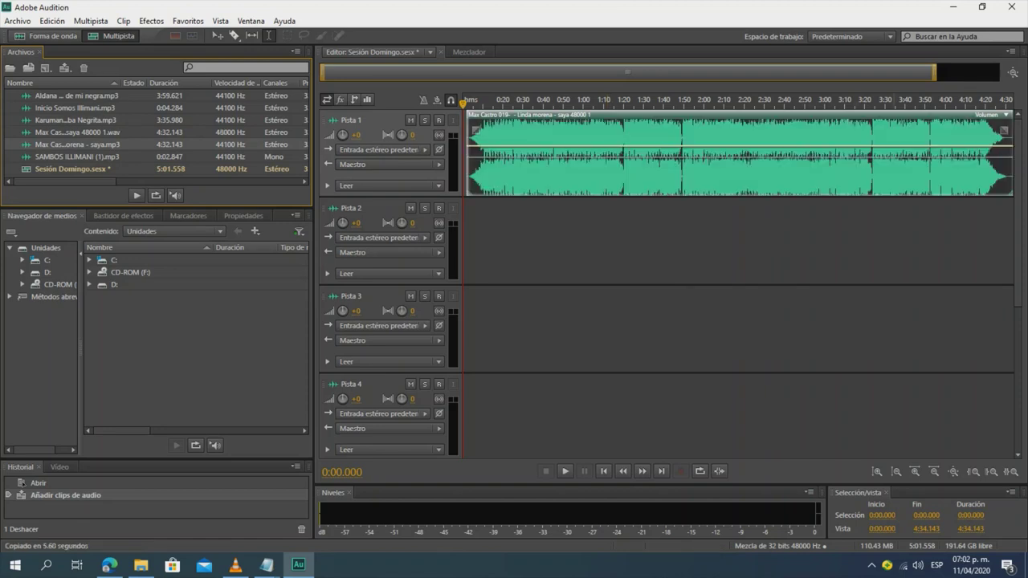
- Move the Linda morena clip to the very start of Pista 1 and play the session from about 0:04
{"action": "left_click_drag", "start_coordinate": [934, 72], "coordinate": [638, 73]}
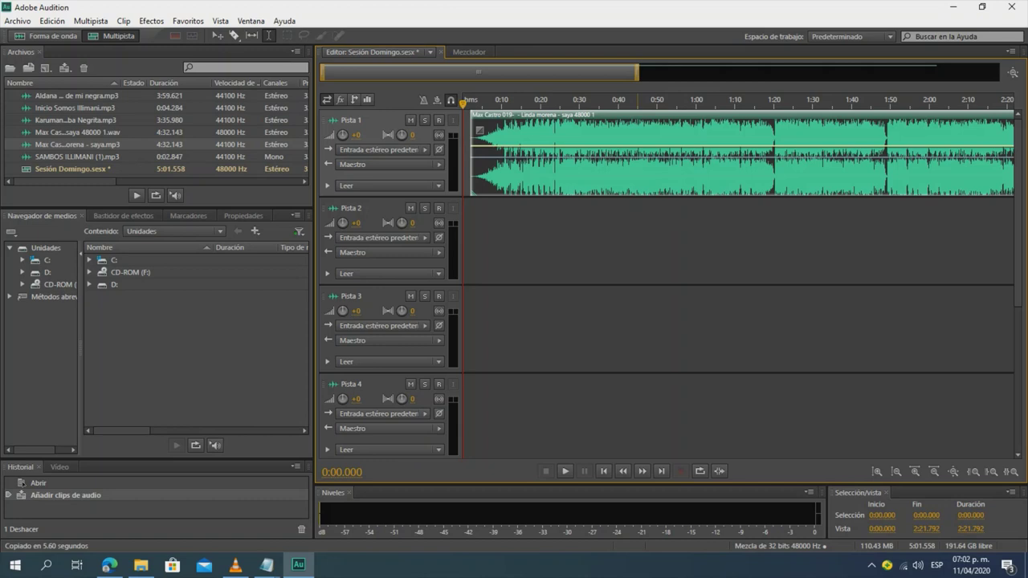
{"action": "left_click_drag", "start_coordinate": [552, 115], "coordinate": [543, 115]}
{"action": "left_click", "coordinate": [479, 241]}
{"action": "key", "text": "space"}
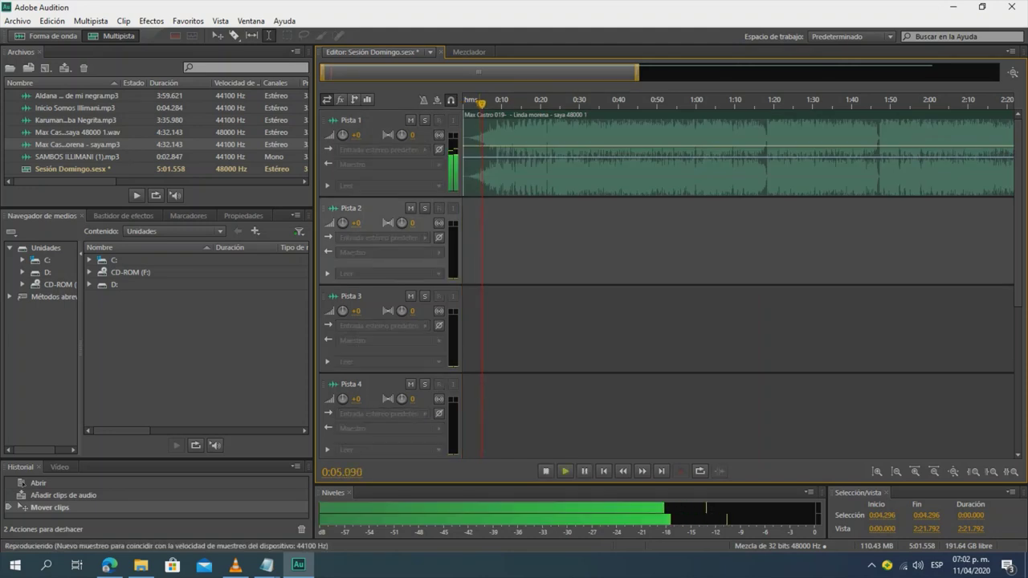
- Examine the Linda morena waveform on Pista 1 during playback, both the whole song and the section between about 0:50 and 2:00
{"action": "scroll", "coordinate": [482, 241], "scroll_direction": "down", "scroll_amount": 2}
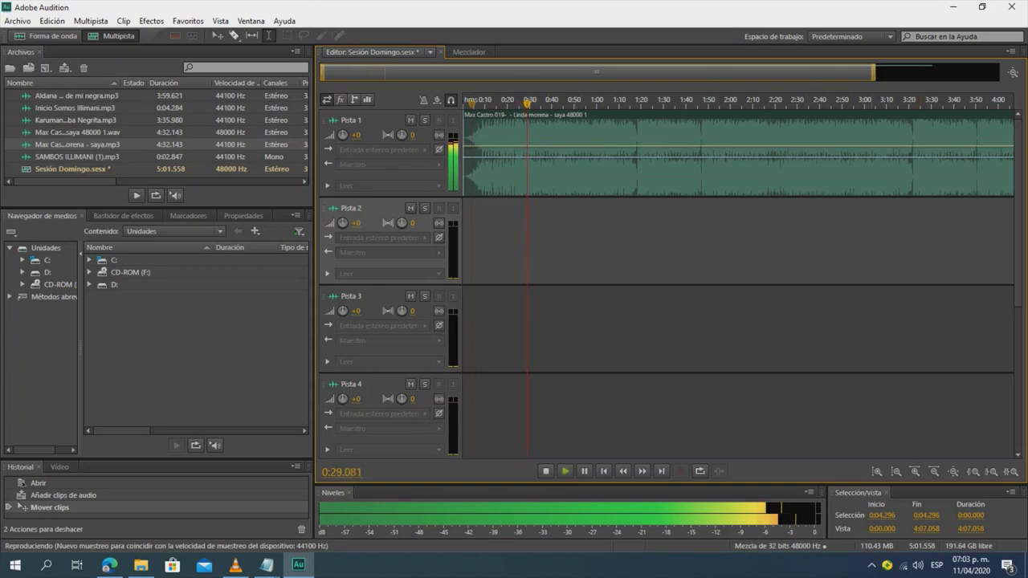
{"action": "left_click_drag", "start_coordinate": [873, 72], "coordinate": [643, 72]}
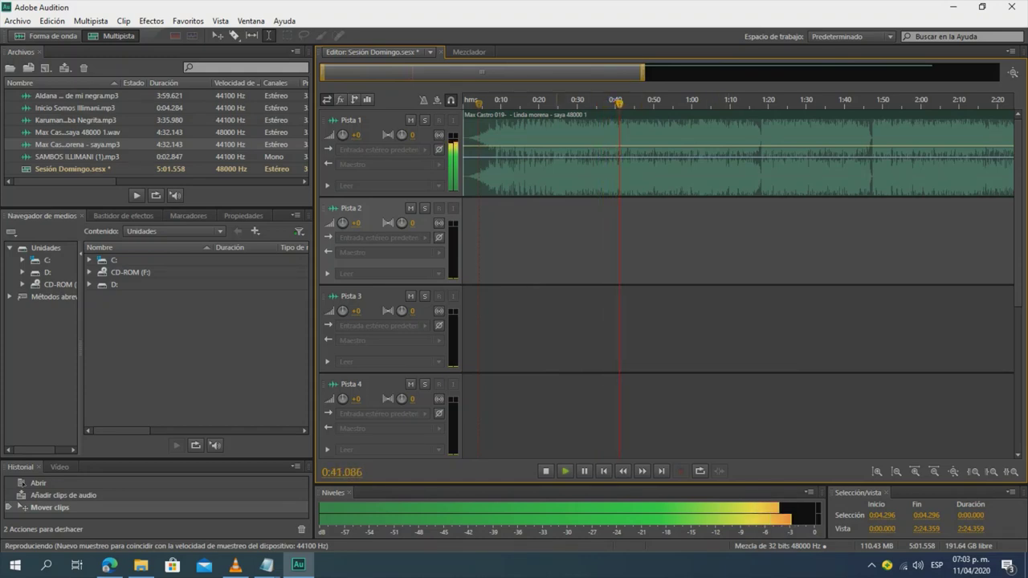
{"action": "left_click_drag", "start_coordinate": [494, 72], "coordinate": [551, 72]}
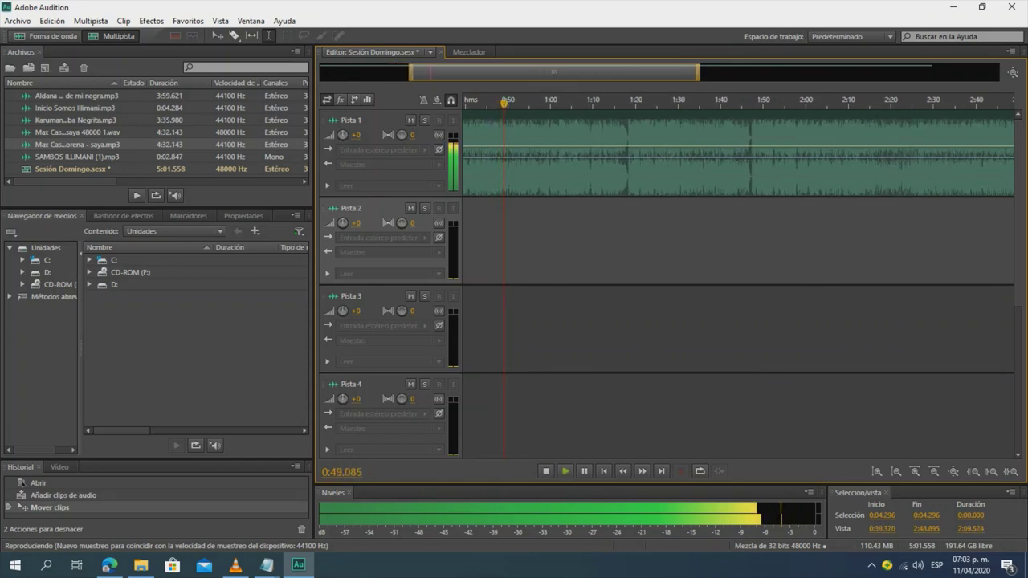
{"action": "mouse_move", "coordinate": [411, 73]}
{"action": "left_mouse_down"}
{"action": "mouse_move", "coordinate": [338, 72]}
{"action": "mouse_move", "coordinate": [452, 73]}
{"action": "mouse_move", "coordinate": [428, 72]}
{"action": "left_mouse_up"}
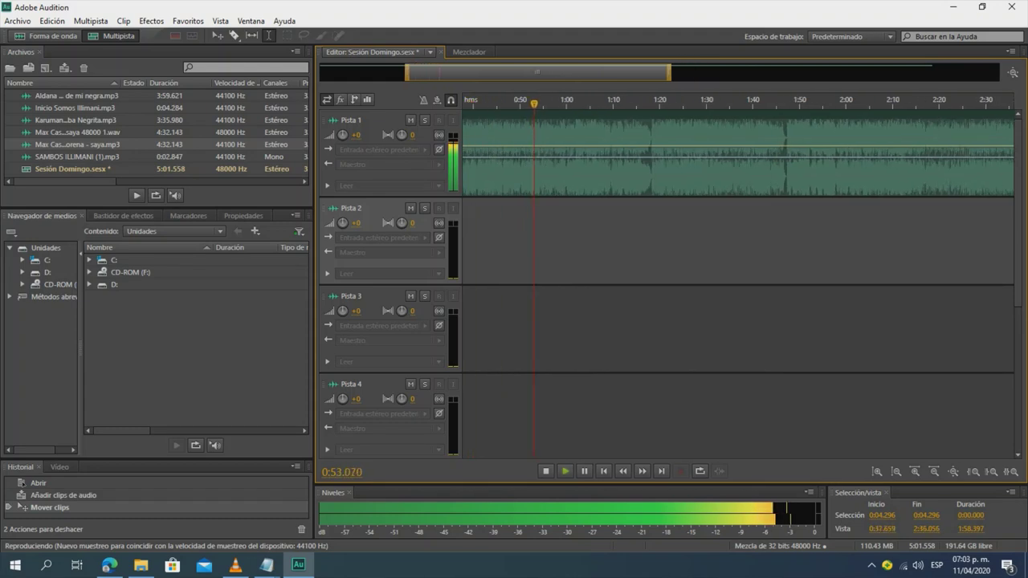
{"action": "key", "text": "equal"}
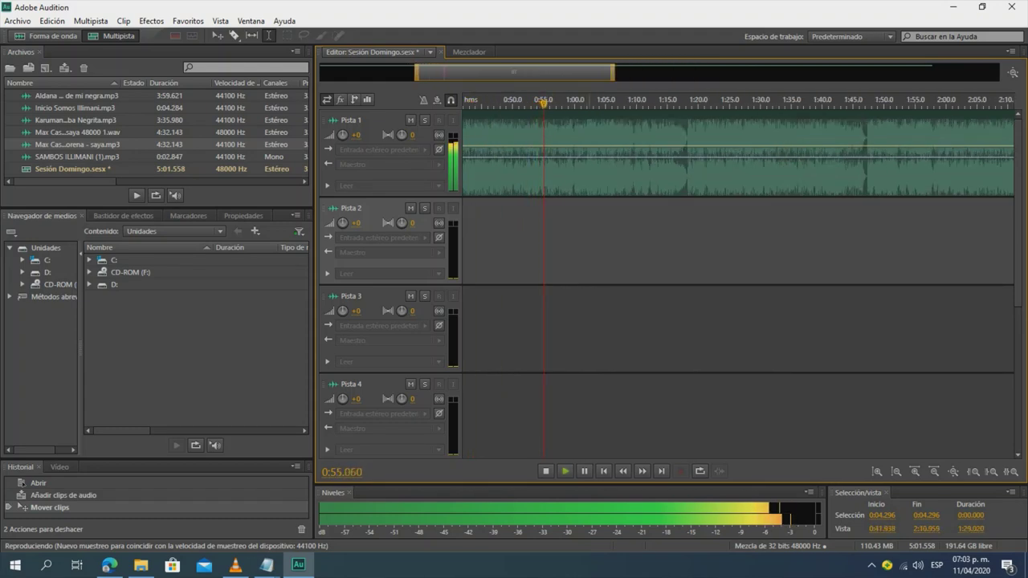
{"action": "key", "text": "minus"}
{"action": "key", "text": "minus"}
{"action": "key", "text": "minus"}
{"action": "key", "text": "minus"}
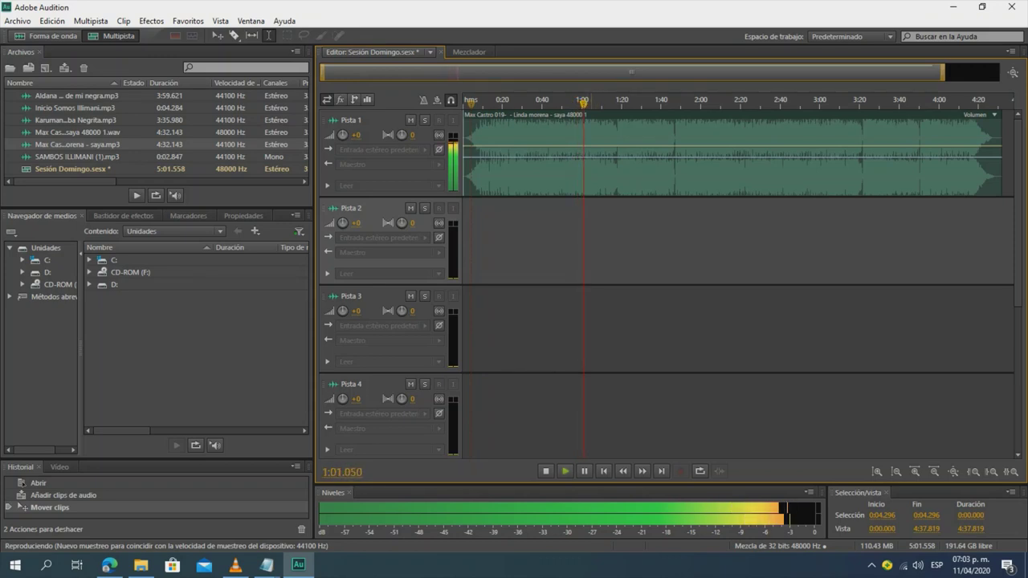
{"action": "scroll", "coordinate": [610, 161], "scroll_direction": "up", "scroll_amount": 3}
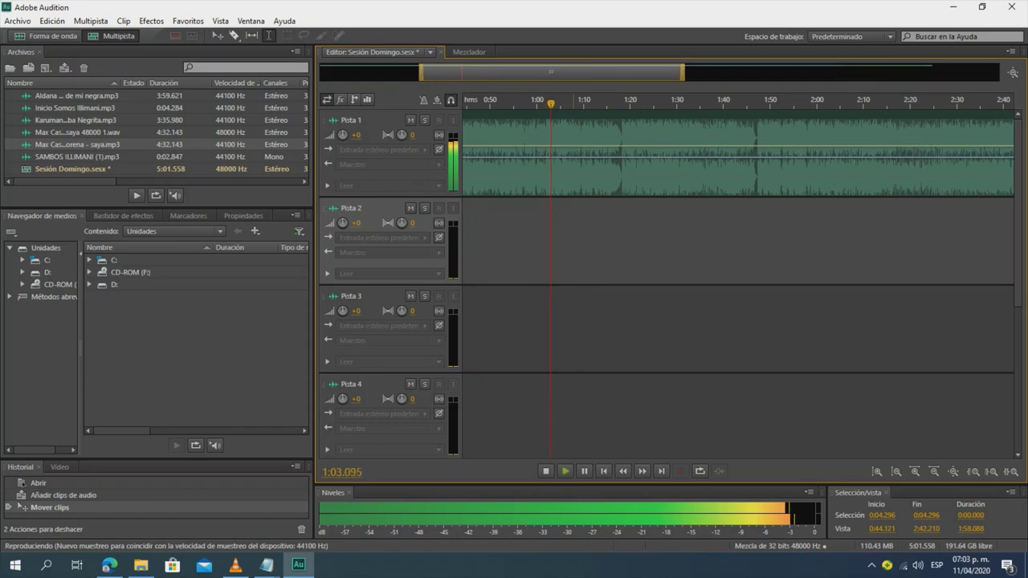
{"action": "key", "text": "equal"}
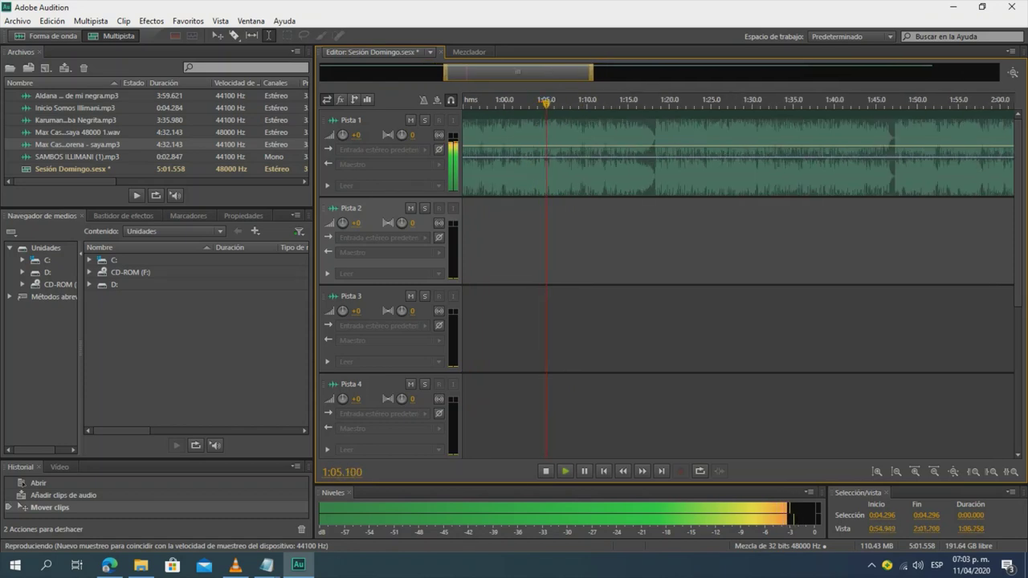
{"action": "key", "text": "minus"}
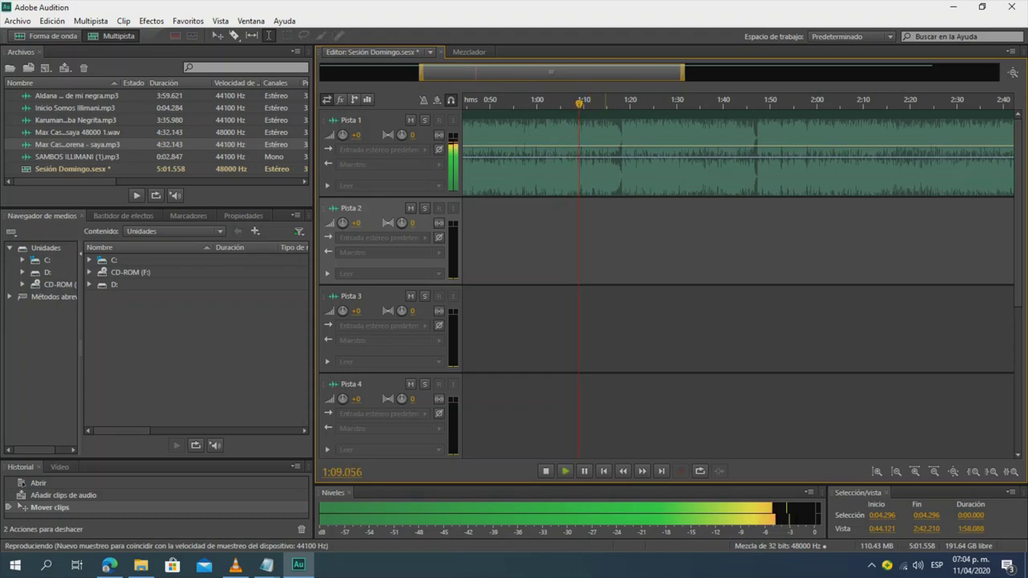
- Examine the Linda morena waveform on Pista 1 around the short break near 1:18 while the session plays
{"action": "scroll", "coordinate": [645, 101], "scroll_direction": "down", "scroll_amount": 3}
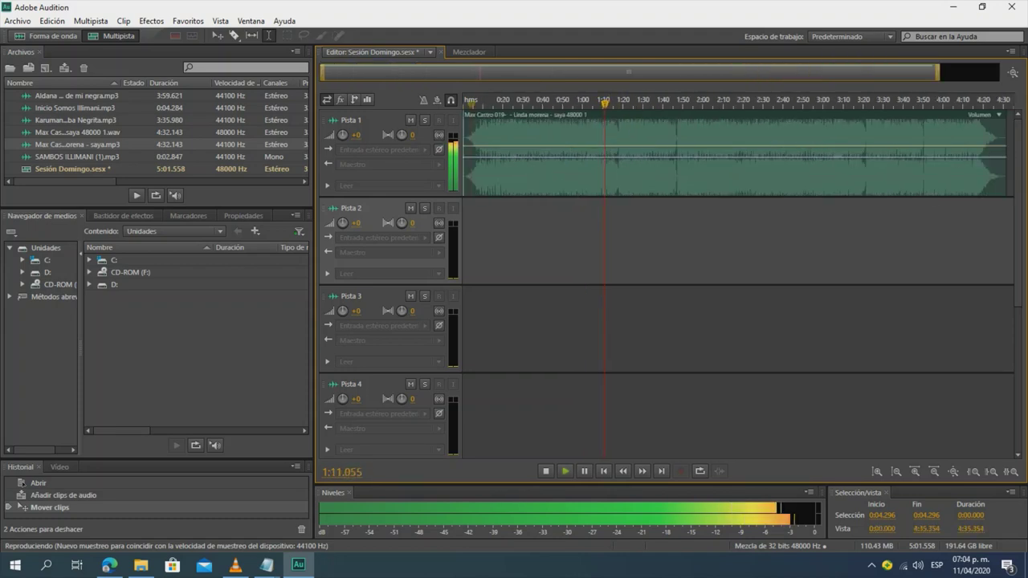
{"action": "key", "text": "equal"}
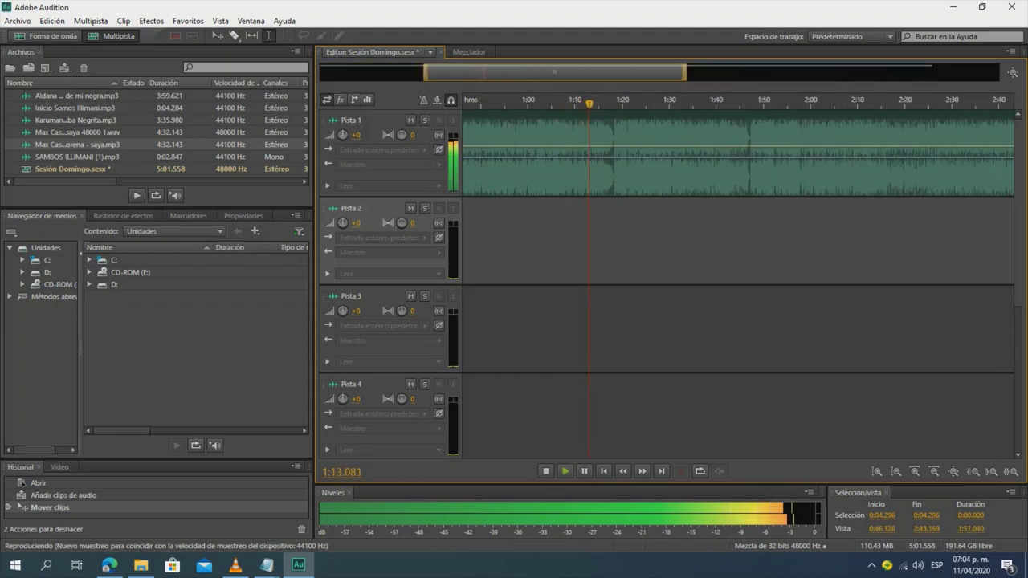
{"action": "key", "text": "equal"}
{"action": "key", "text": "equal"}
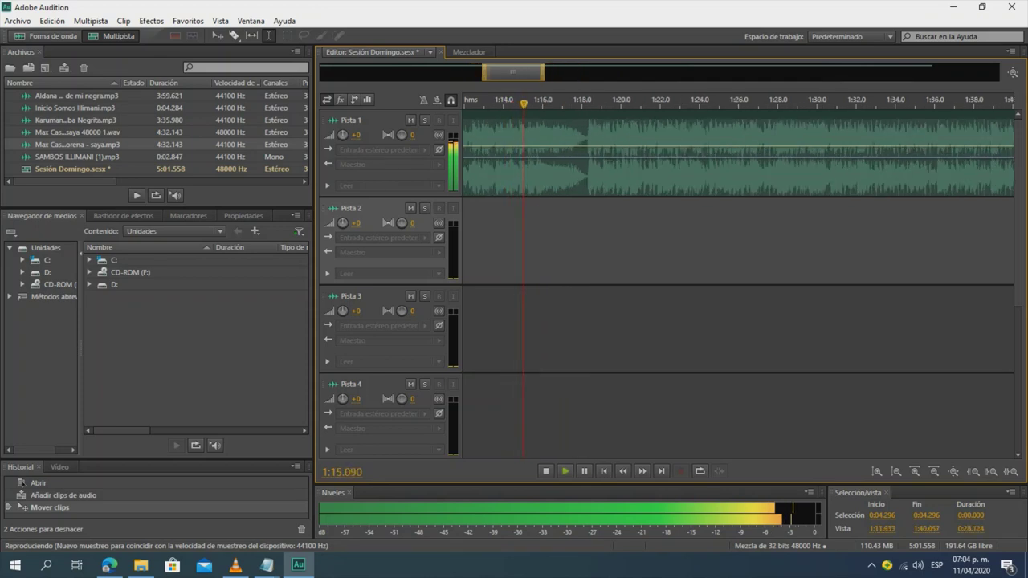
{"action": "key", "text": "equal"}
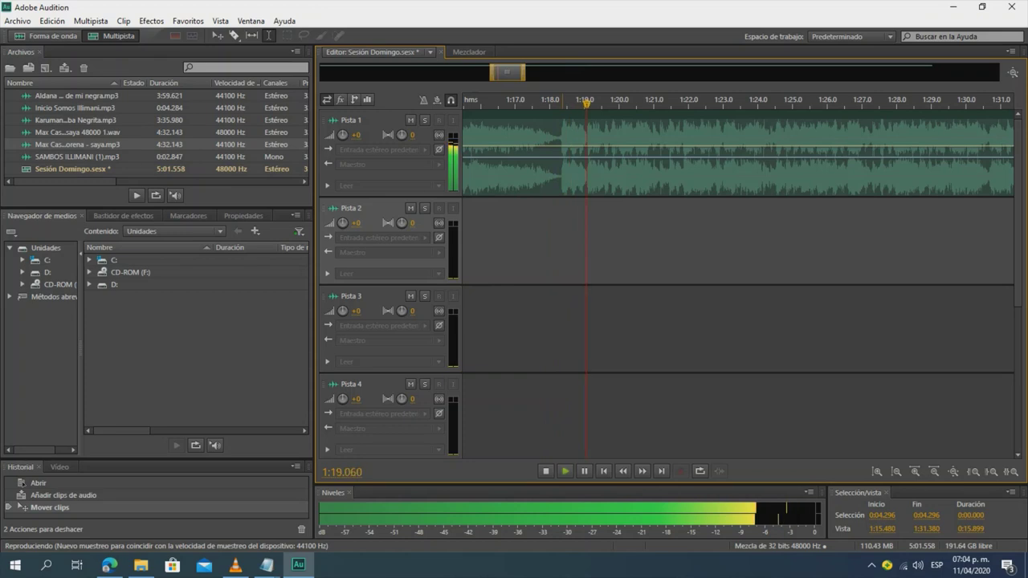
{"action": "key", "text": "minus"}
{"action": "key", "text": "minus"}
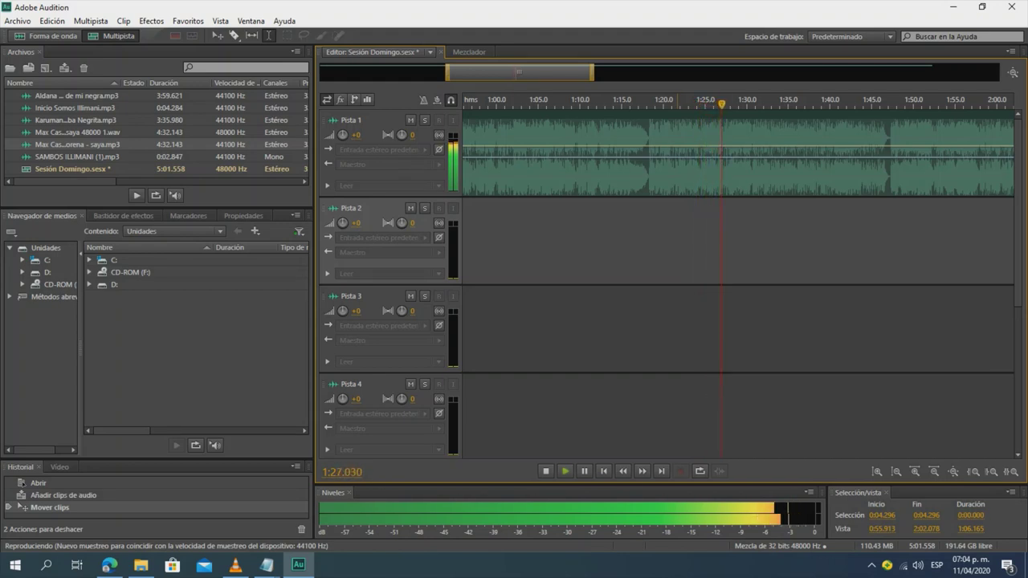
- Switch to the open Notepad note about the mix and replace its text with "Dejo correr la música"
{"action": "mouse_move", "coordinate": [267, 565]}
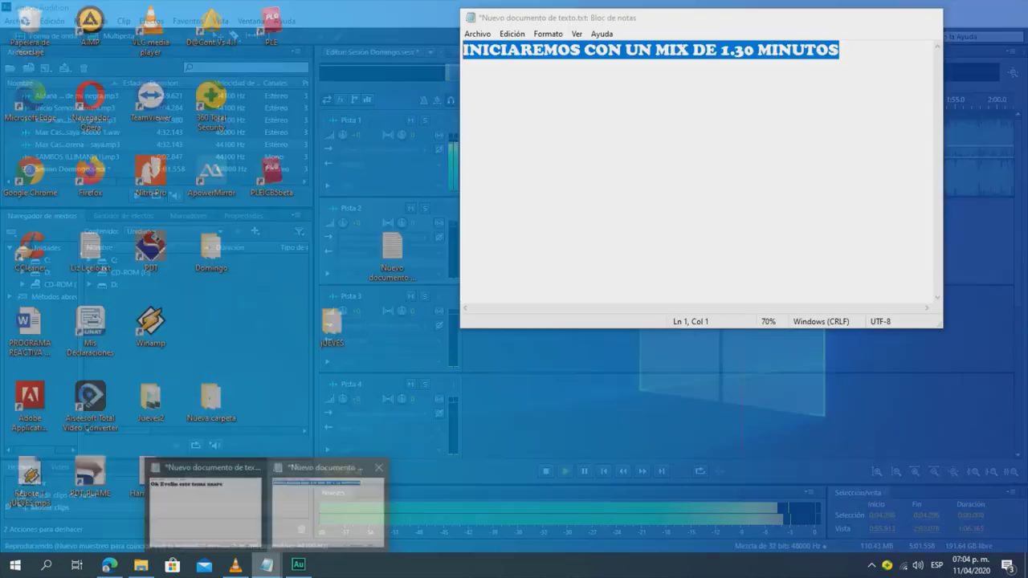
{"action": "left_click", "coordinate": [328, 510]}
{"action": "type", "text": "De"}
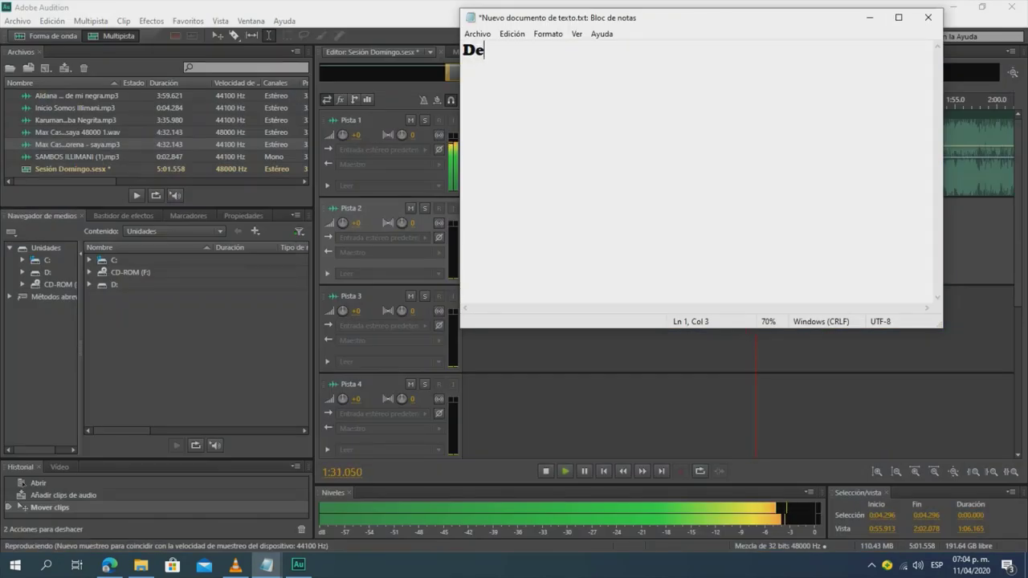
{"action": "type", "text": "jo correr l"}
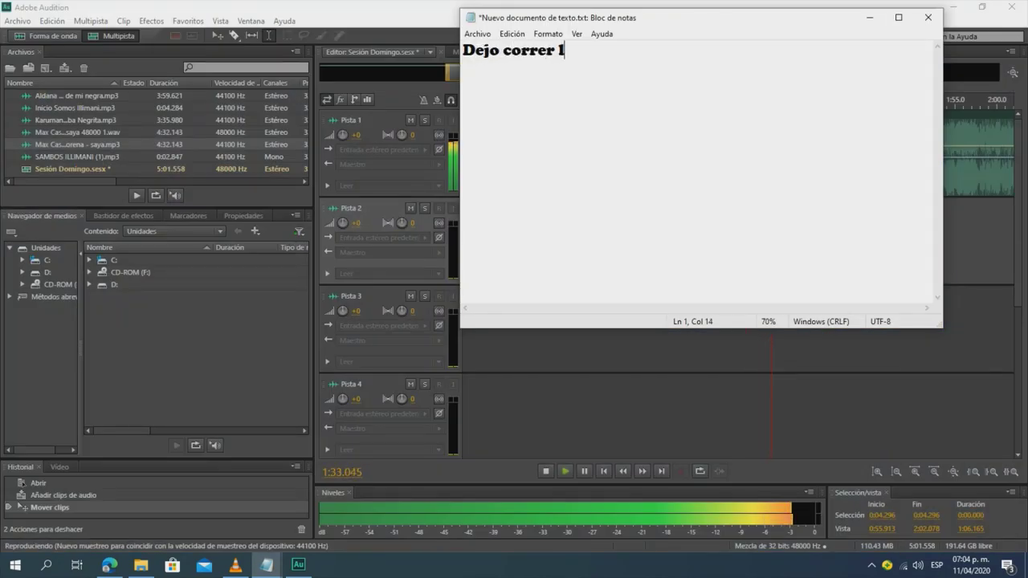
{"action": "type", "text": "a musica"}
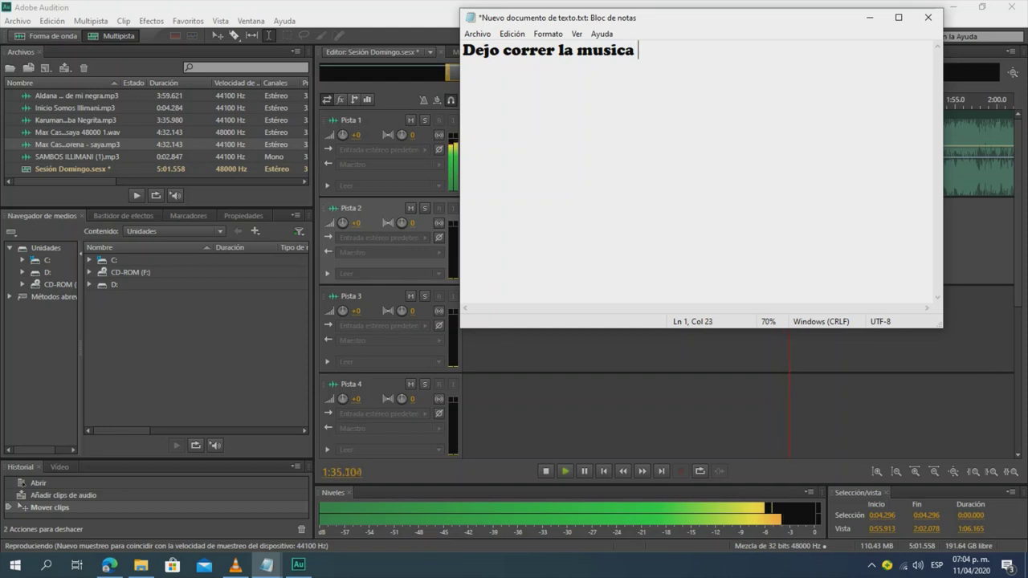
{"action": "key", "text": "Menu"}
{"action": "key", "text": "Escape"}
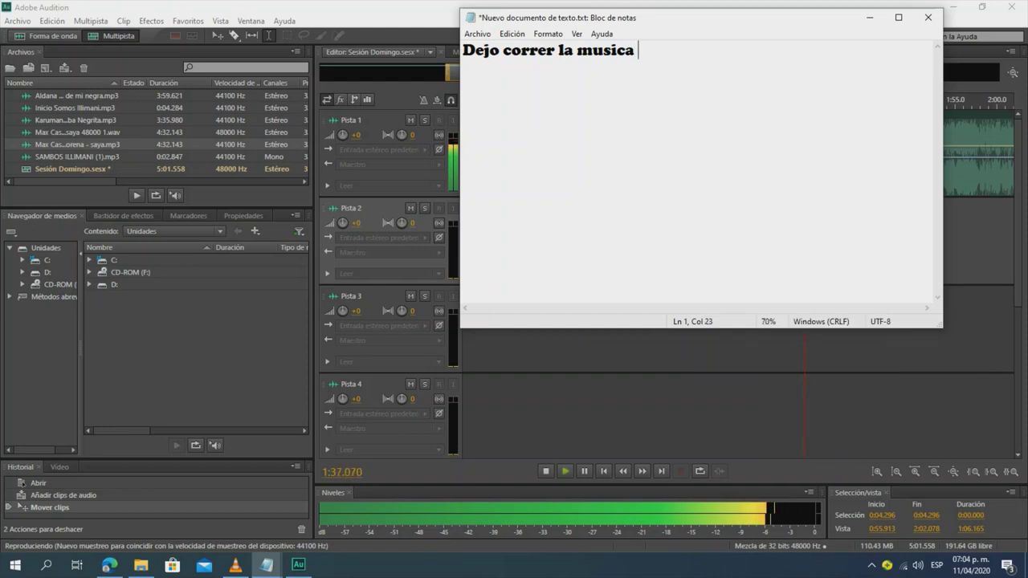
{"action": "key", "text": "shift+Right"}
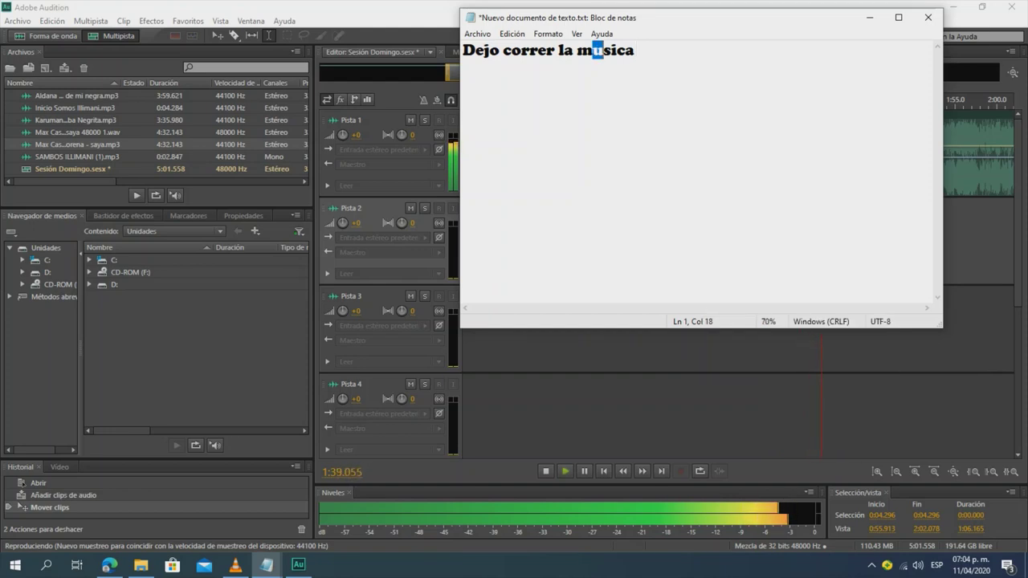
{"action": "type", "text": "ú"}
- Complete the note with "para ver hasta donde o que usaré" and minimize it to return to the Audition session
{"action": "type", "text": "ara ver"}
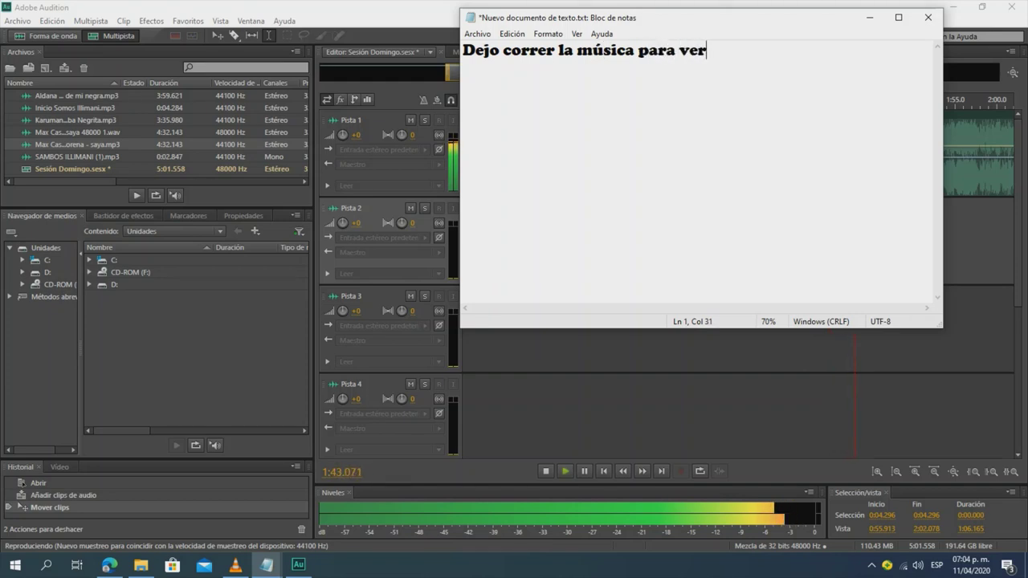
{"action": "type", "text": " hasta dod"}
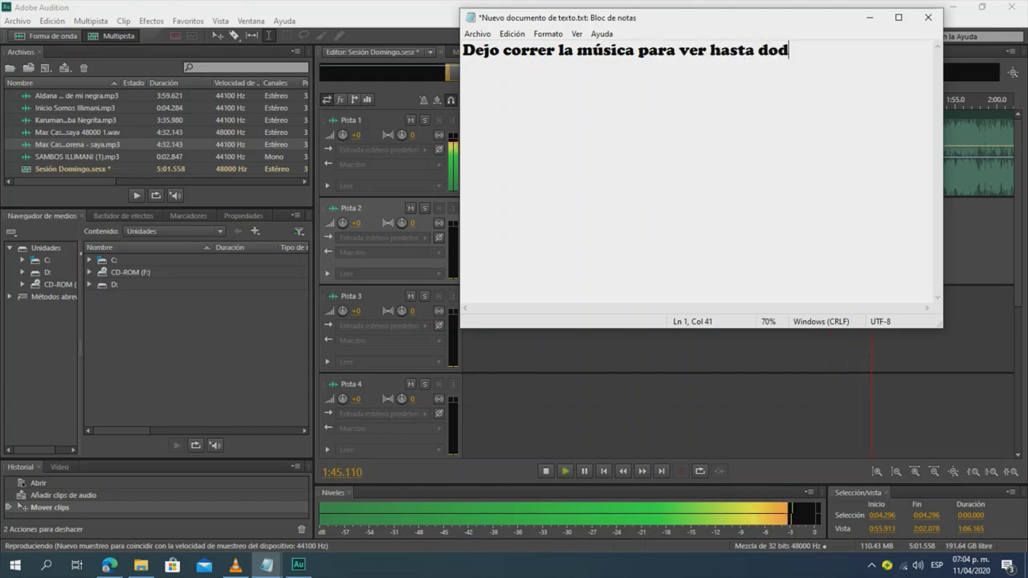
{"action": "key", "text": "BackSpace"}
{"action": "type", "text": "nde o que ut"}
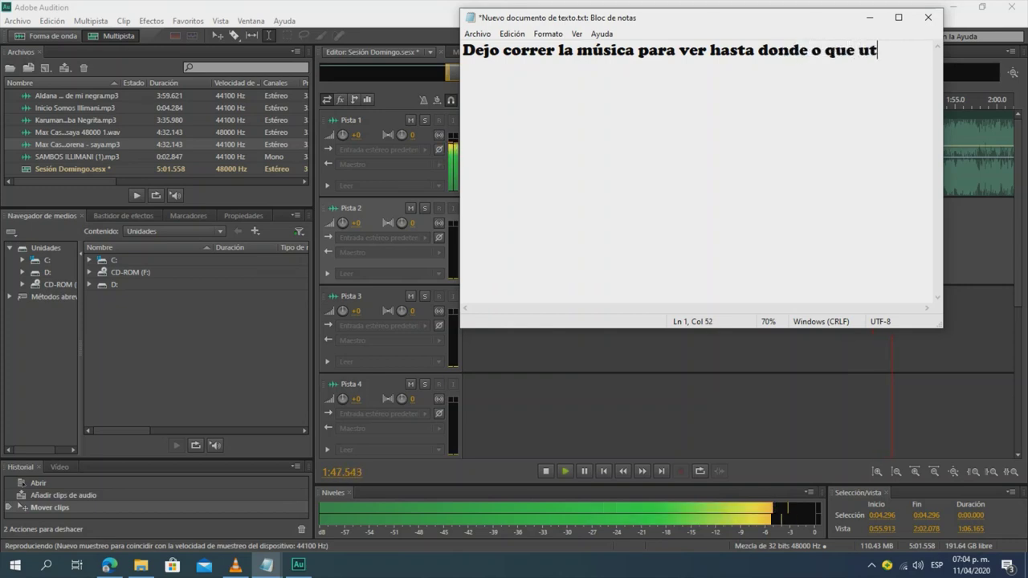
{"action": "key", "text": "BackSpace"}
{"action": "type", "text": "saré"}
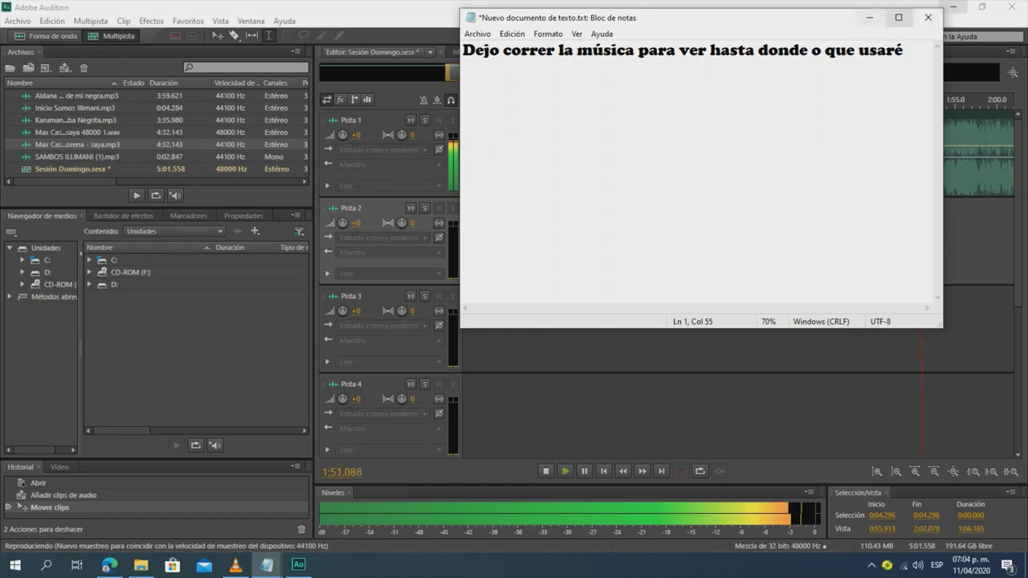
{"action": "left_click", "coordinate": [868, 17]}
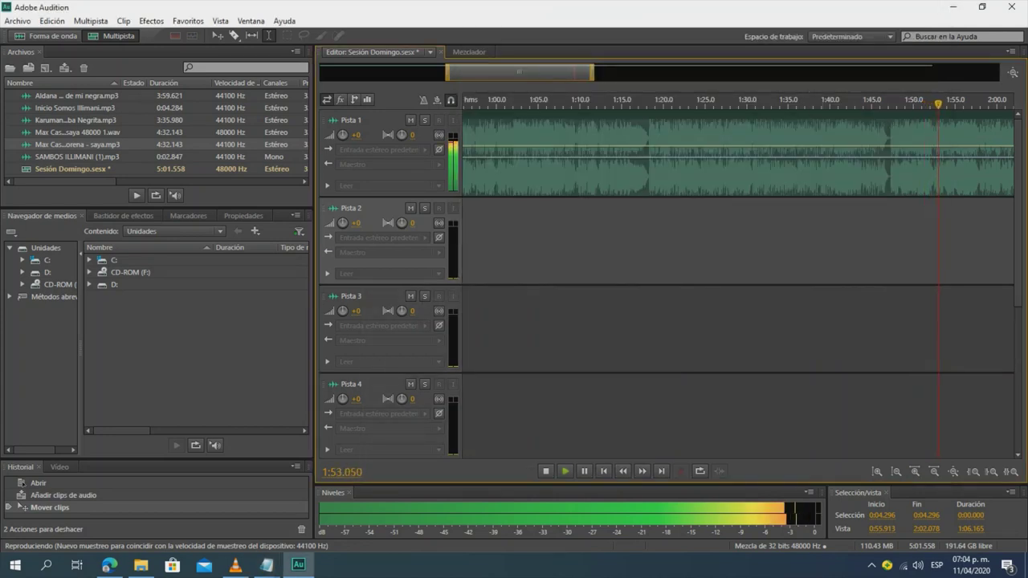
- Listen to and compare the Linda morena passages on Pista 1 around the breaks near 1:18 and 1:47
{"action": "left_click", "coordinate": [824, 104]}
{"action": "left_click", "coordinate": [650, 104]}
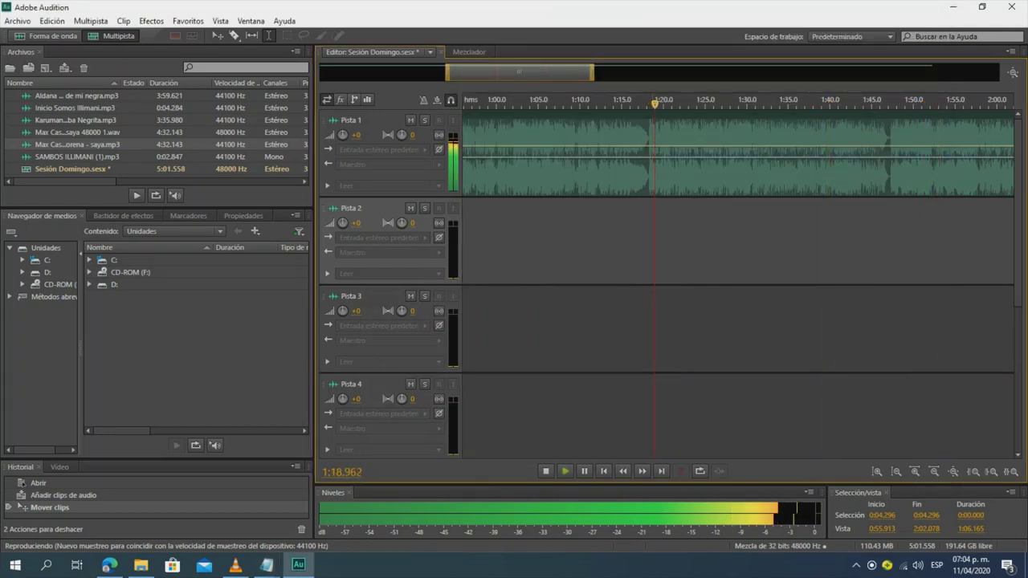
{"action": "left_click", "coordinate": [885, 104]}
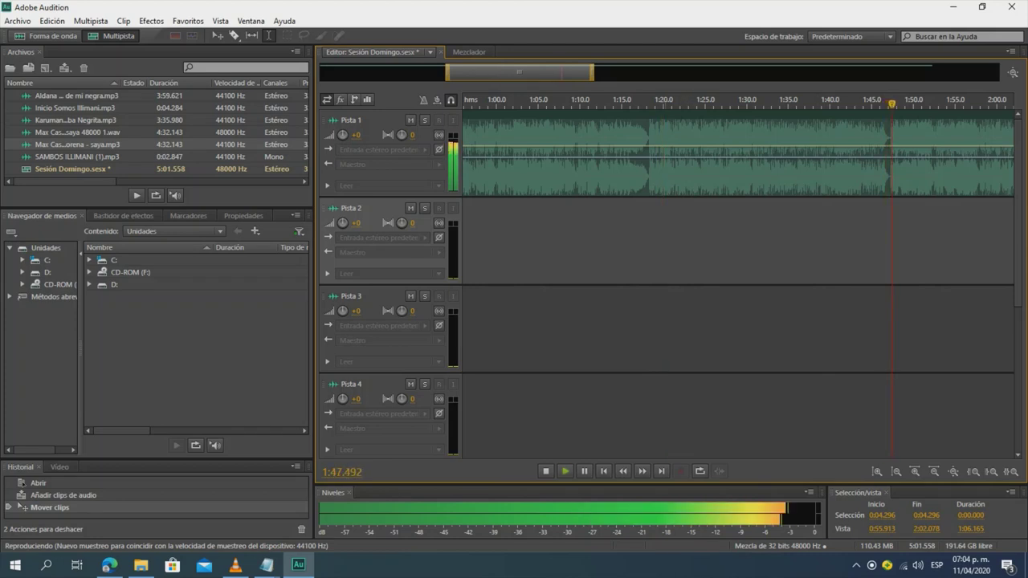
{"action": "left_click", "coordinate": [648, 104]}
{"action": "scroll", "coordinate": [664, 157], "scroll_direction": "up", "scroll_amount": 1}
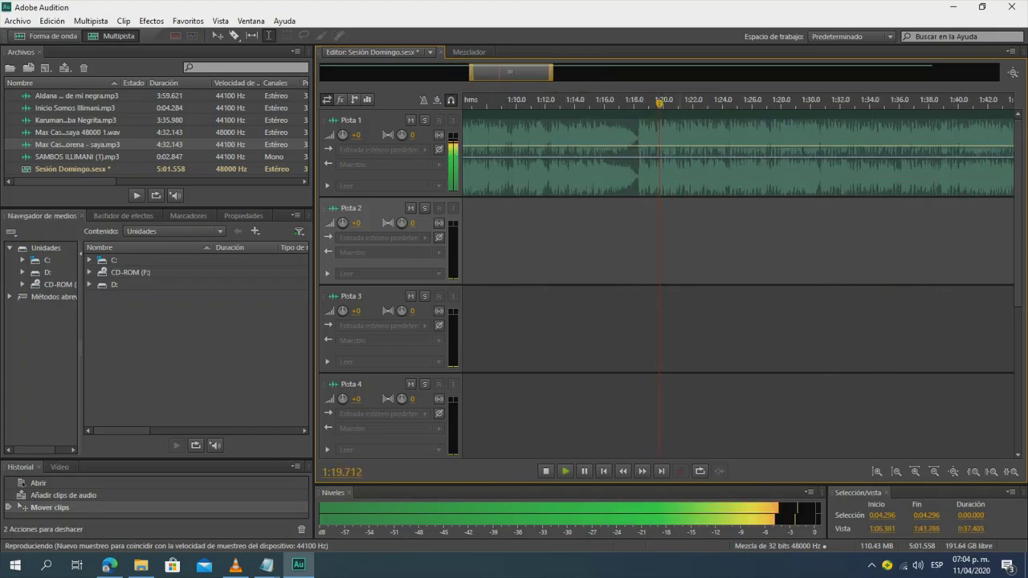
{"action": "scroll", "coordinate": [697, 157], "scroll_direction": "down", "scroll_amount": 3}
{"action": "scroll", "coordinate": [732, 157], "scroll_direction": "up", "scroll_amount": 1}
{"action": "scroll", "coordinate": [716, 153], "scroll_direction": "up", "scroll_amount": 3}
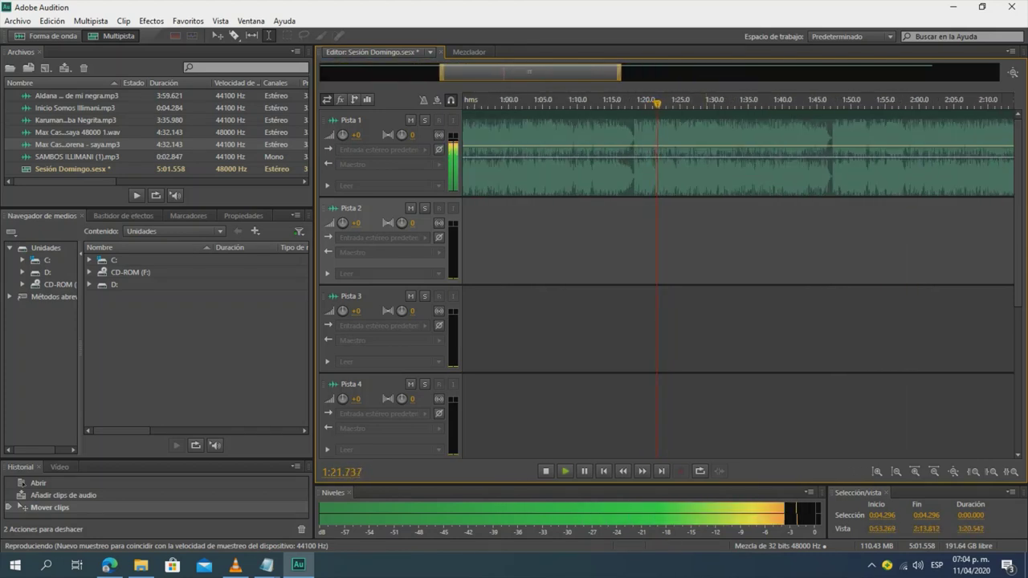
{"action": "scroll", "coordinate": [716, 153], "scroll_direction": "down", "scroll_amount": 5}
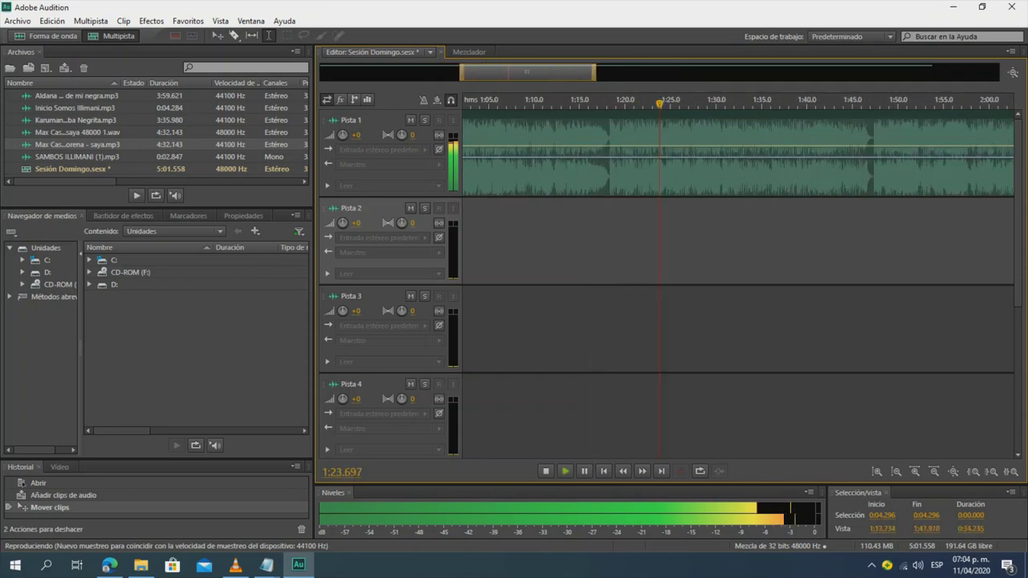
{"action": "scroll", "coordinate": [716, 153], "scroll_direction": "up", "scroll_amount": 3}
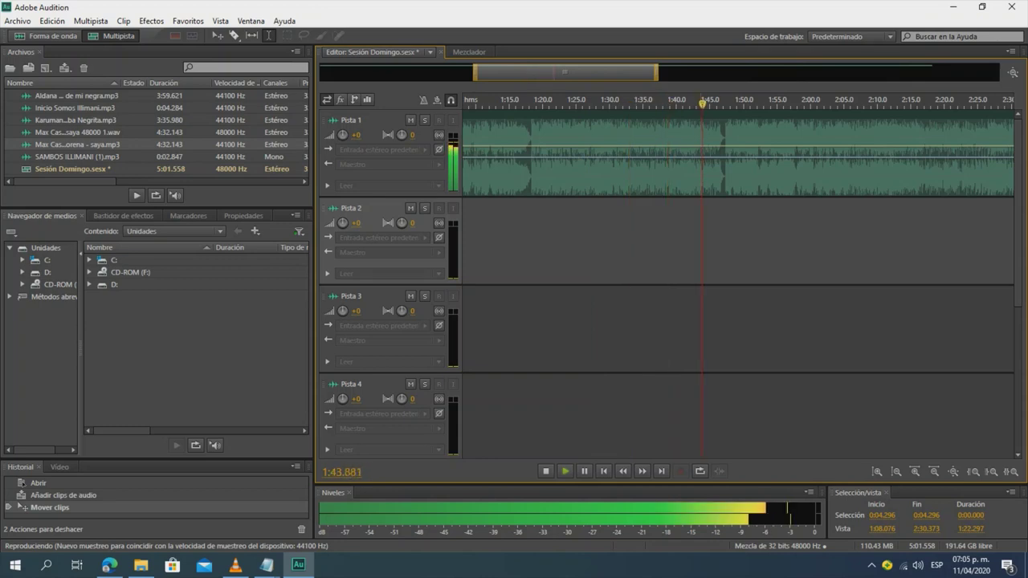
- Stop playback at the break near 1:47, split the Linda morena clip there and resume playing
{"action": "scroll", "coordinate": [727, 148], "scroll_direction": "down", "scroll_amount": 3}
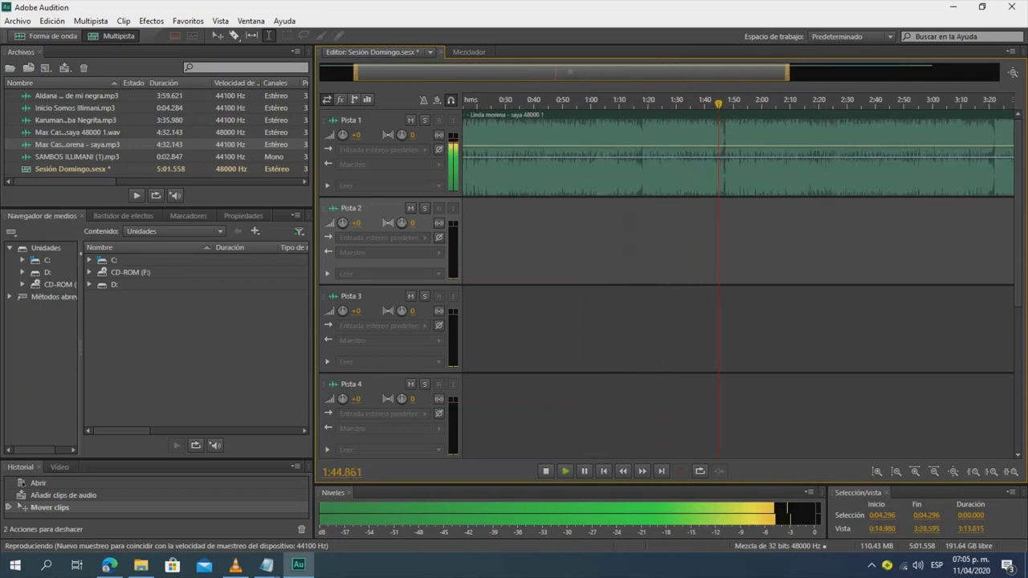
{"action": "scroll", "coordinate": [728, 149], "scroll_direction": "up", "scroll_amount": 5}
{"action": "scroll", "coordinate": [716, 153], "scroll_direction": "up", "scroll_amount": 4}
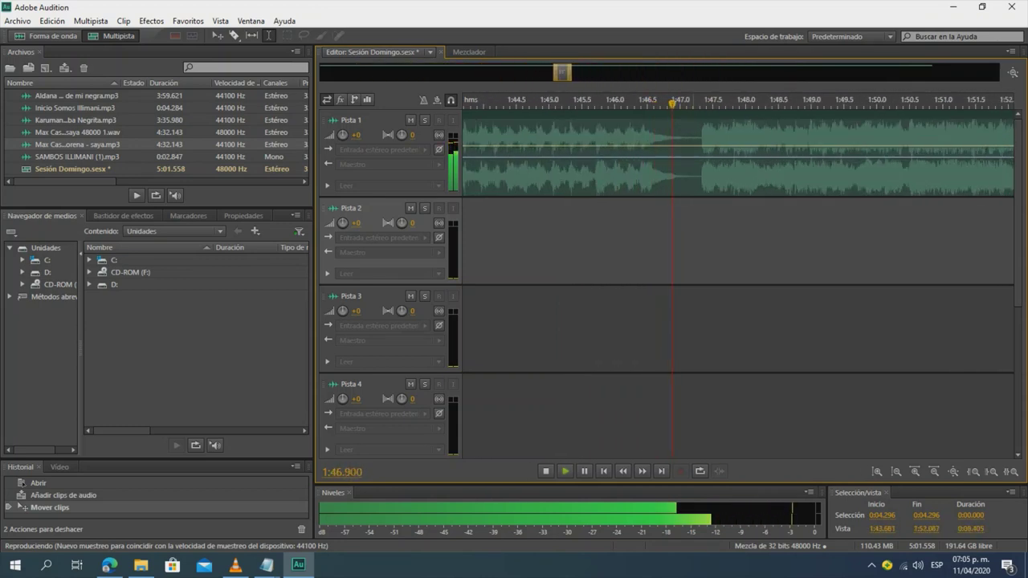
{"action": "key", "text": "space"}
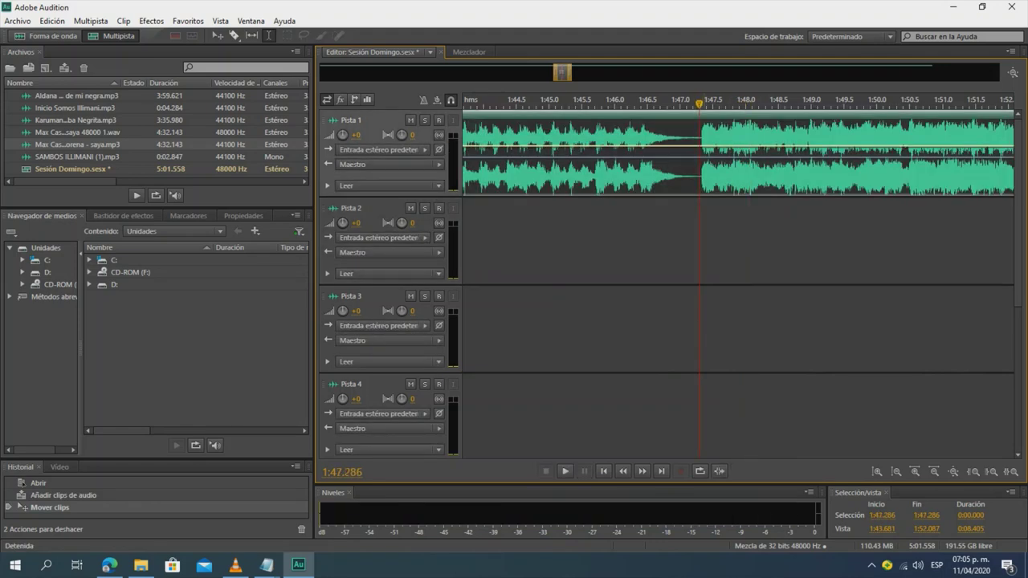
{"action": "key", "text": "ctrl+k"}
{"action": "key", "text": "space"}
- Examine the area around the split near 1:47 and the rest of the song on Pista 1 during playback
{"action": "scroll", "coordinate": [716, 152], "scroll_direction": "down", "scroll_amount": 4}
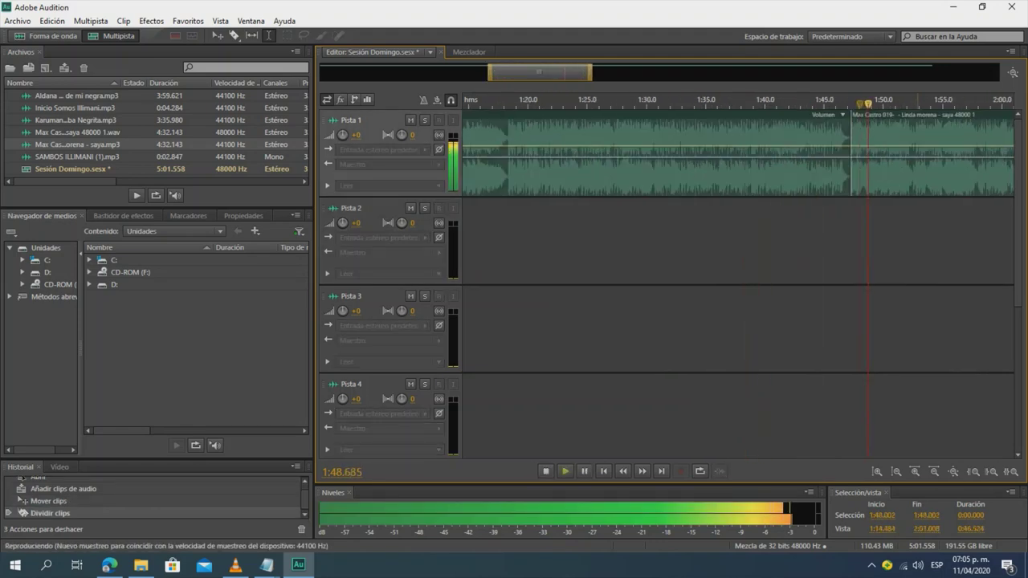
{"action": "scroll", "coordinate": [903, 153], "scroll_direction": "down", "scroll_amount": 1}
{"action": "scroll", "coordinate": [904, 153], "scroll_direction": "up", "scroll_amount": 4}
{"action": "scroll", "coordinate": [903, 152], "scroll_direction": "down", "scroll_amount": 8}
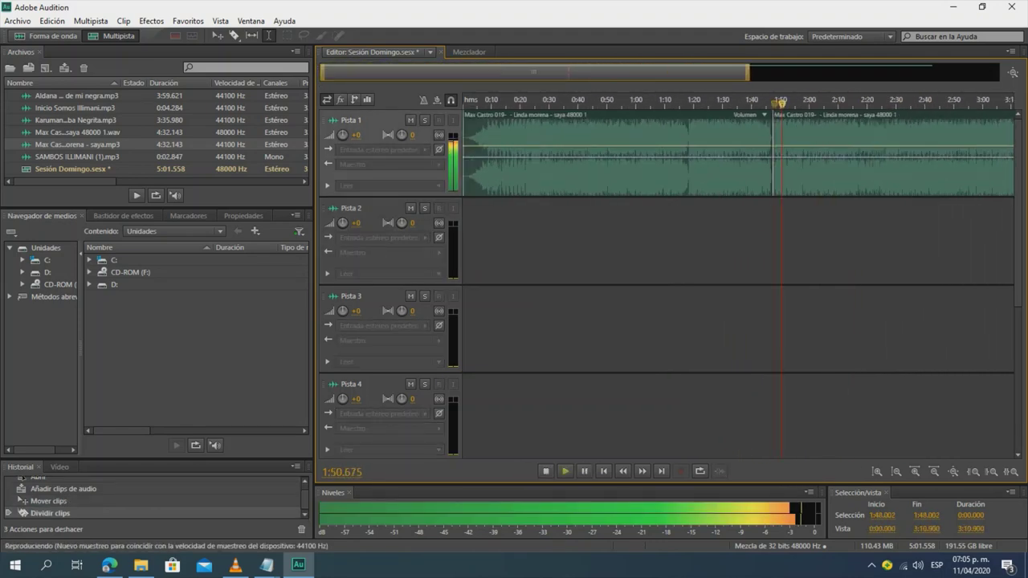
{"action": "scroll", "coordinate": [903, 153], "scroll_direction": "up", "scroll_amount": 1}
{"action": "scroll", "coordinate": [763, 152], "scroll_direction": "up", "scroll_amount": 4}
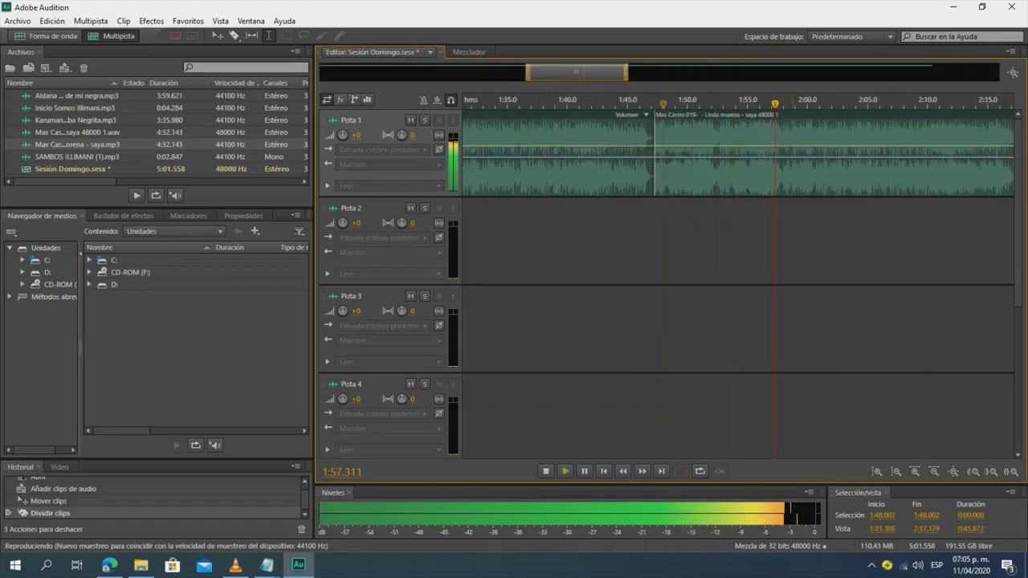
{"action": "scroll", "coordinate": [739, 153], "scroll_direction": "down", "scroll_amount": 5}
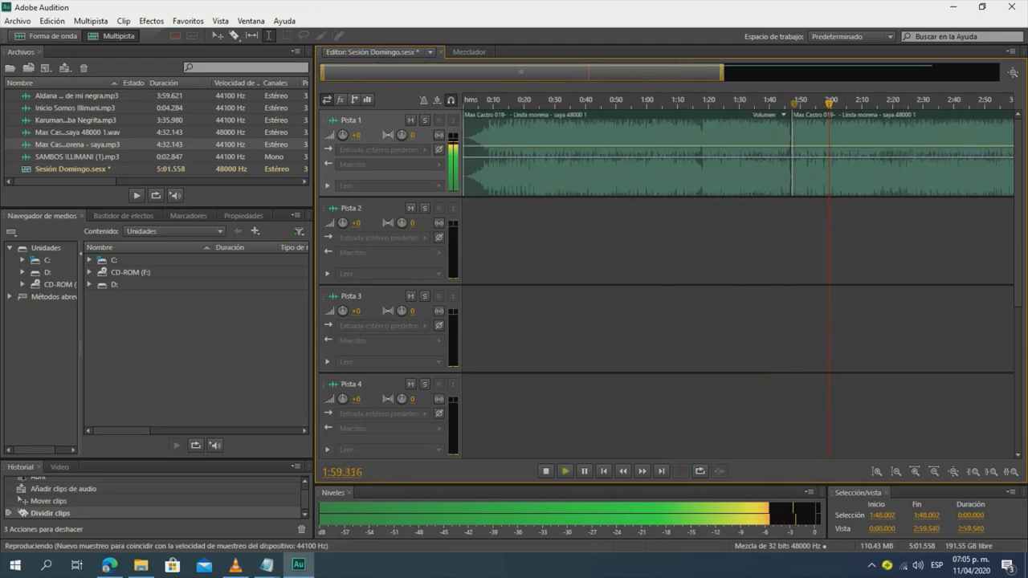
{"action": "scroll", "coordinate": [738, 153], "scroll_direction": "down", "scroll_amount": 2}
- Split the second Linda morena section at 3:50.771, right after the short break, and play on from there
{"action": "left_click", "coordinate": [912, 152]}
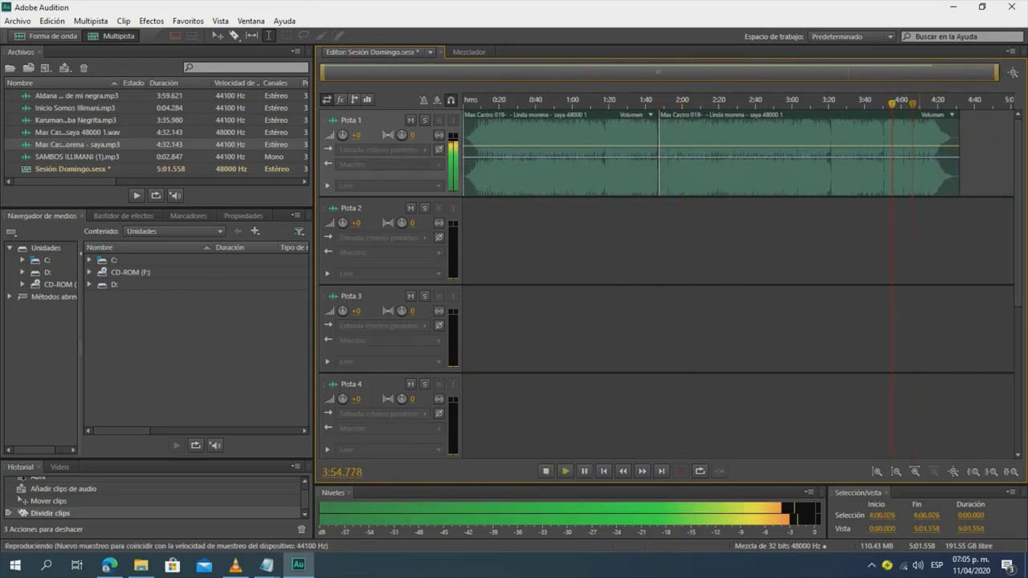
{"action": "scroll", "coordinate": [920, 152], "scroll_direction": "up", "scroll_amount": 4}
{"action": "scroll", "coordinate": [819, 152], "scroll_direction": "up", "scroll_amount": 6}
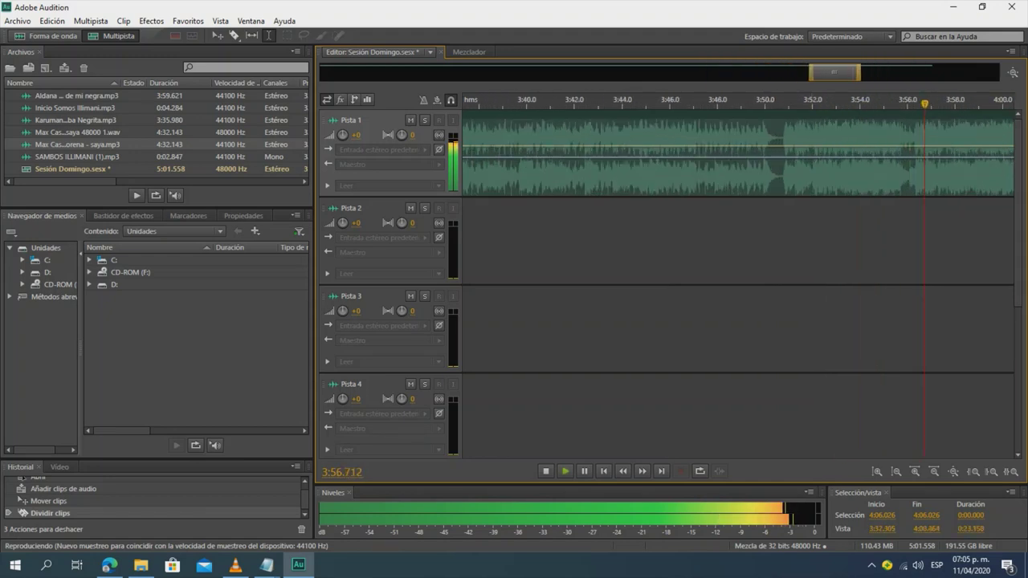
{"action": "left_click", "coordinate": [774, 152]}
{"action": "key", "text": "space"}
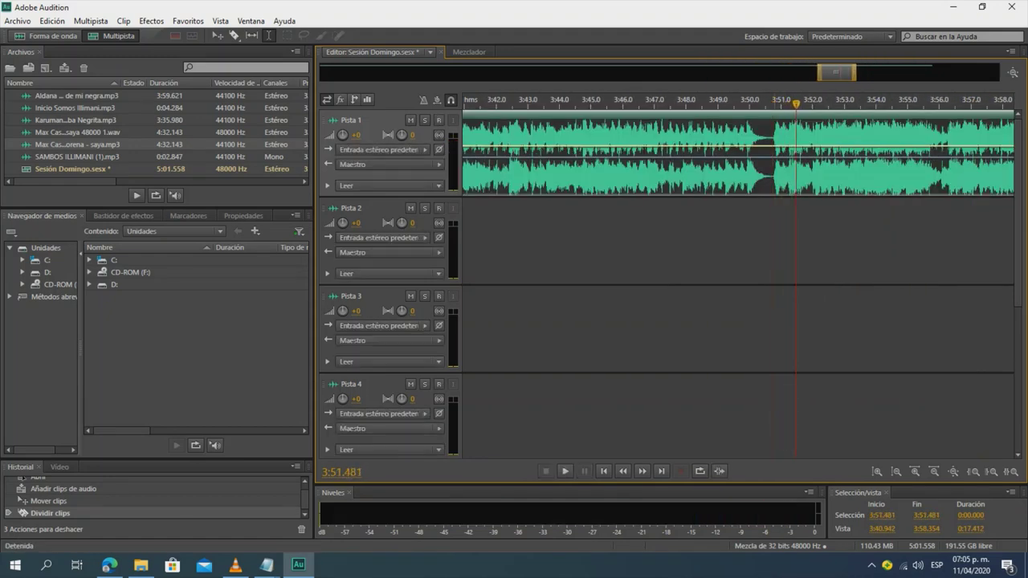
{"action": "key", "text": "equal"}
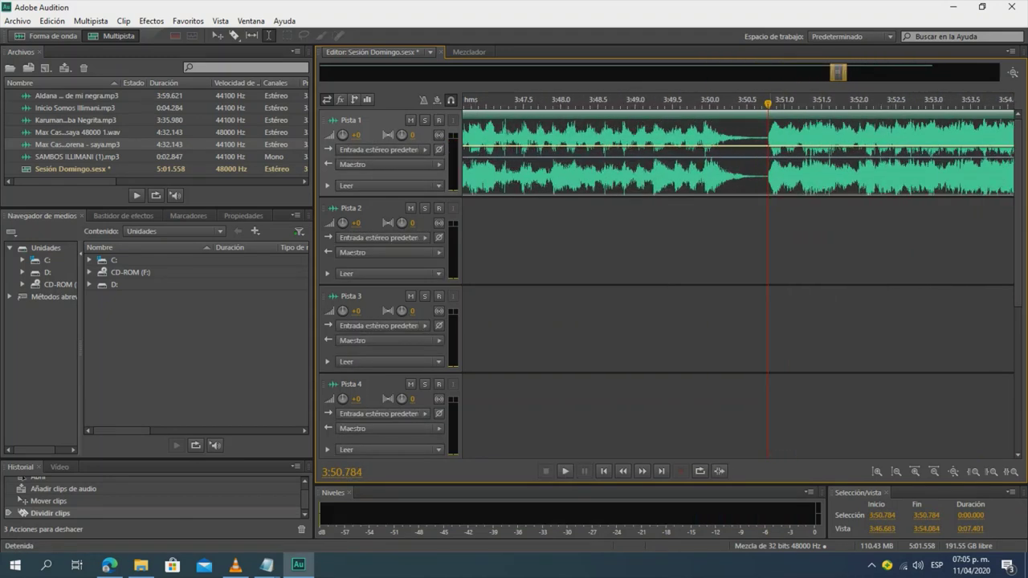
{"action": "key", "text": "ctrl+k"}
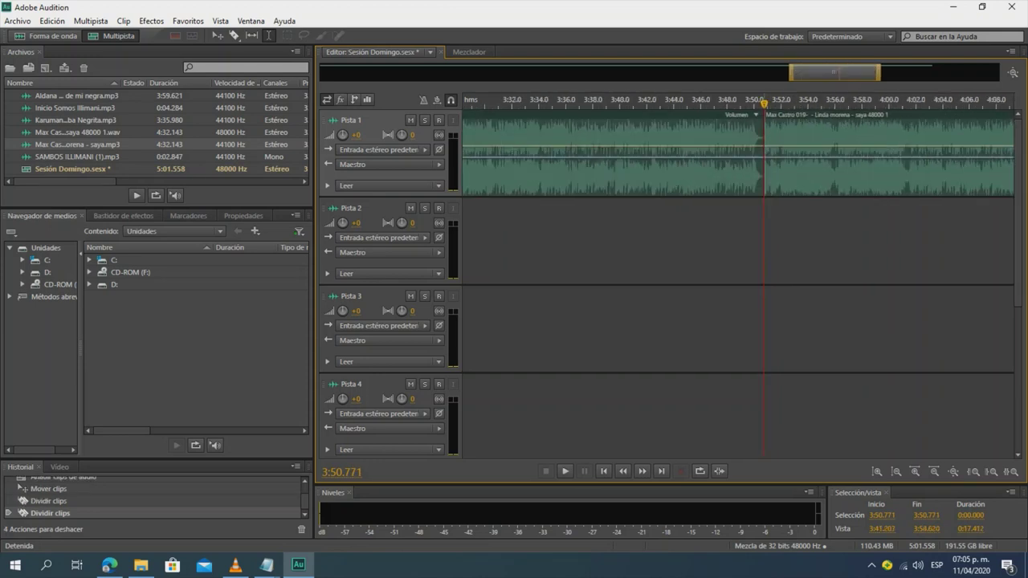
{"action": "key", "text": "space"}
{"action": "key", "text": "backslash"}
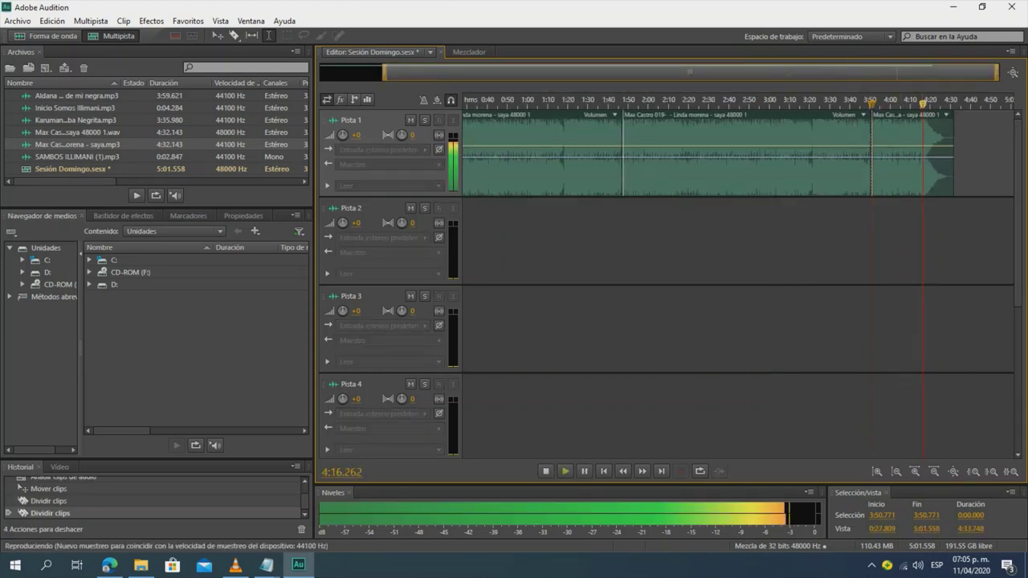
- Delete the middle Linda morena section on Pista 1 and move the final section up against the first one near 1:47
{"action": "scroll", "coordinate": [836, 156], "scroll_direction": "down", "scroll_amount": 1}
{"action": "left_click", "coordinate": [821, 157]}
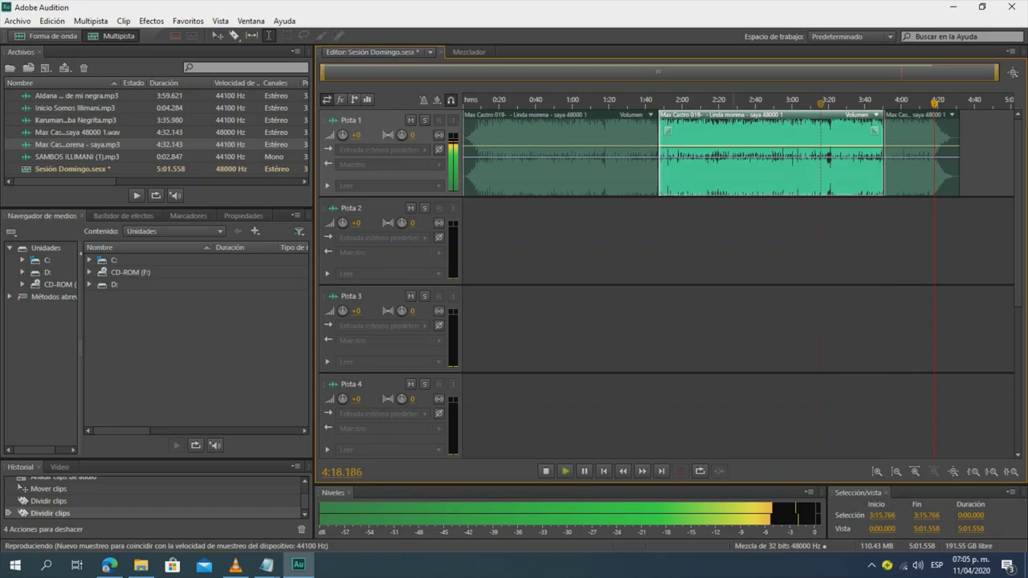
{"action": "key", "text": "space"}
{"action": "left_click", "coordinate": [658, 241]}
{"action": "key", "text": "space"}
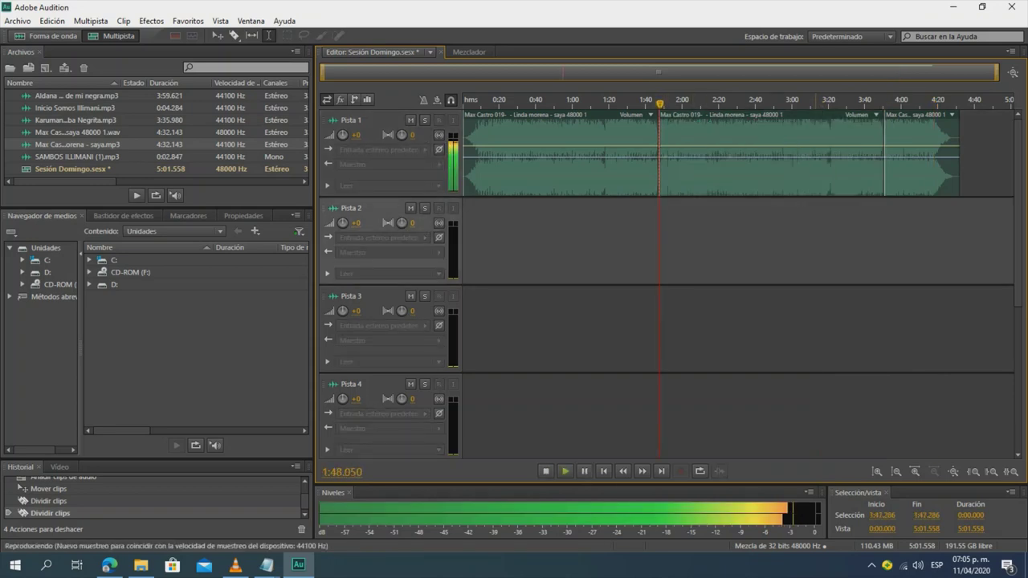
{"action": "left_click", "coordinate": [815, 157]}
{"action": "key", "text": "Delete"}
{"action": "left_click_drag", "start_coordinate": [915, 115], "coordinate": [689, 115]}
- Play the join from 1:43 and shift the final Linda morena section slightly earlier, to about 1:47.27, overlapping the first section in a short crossfade
{"action": "left_click", "coordinate": [656, 241]}
{"action": "key", "text": "space"}
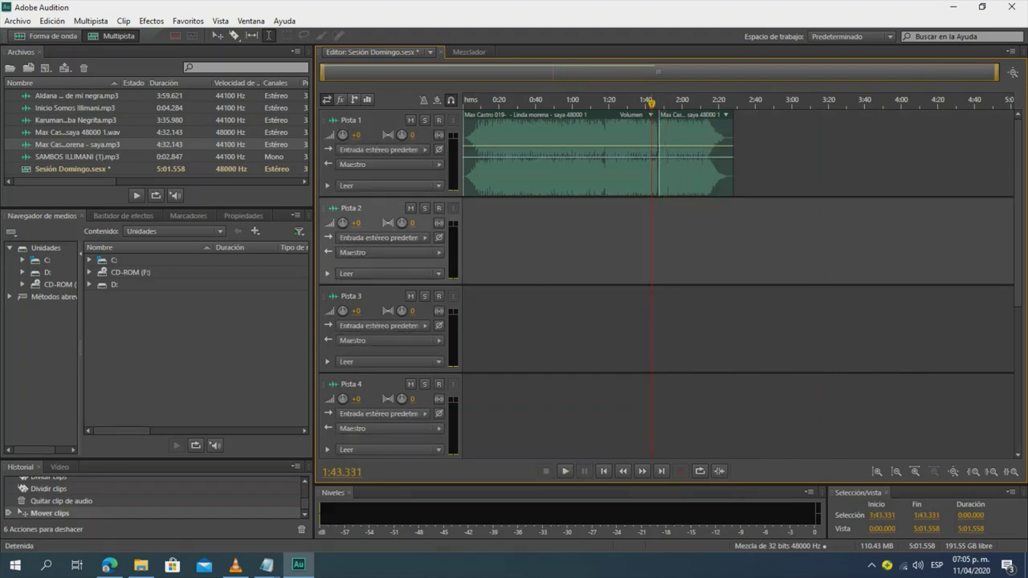
{"action": "key", "text": "space"}
{"action": "scroll", "coordinate": [656, 241], "scroll_direction": "up", "scroll_amount": 11}
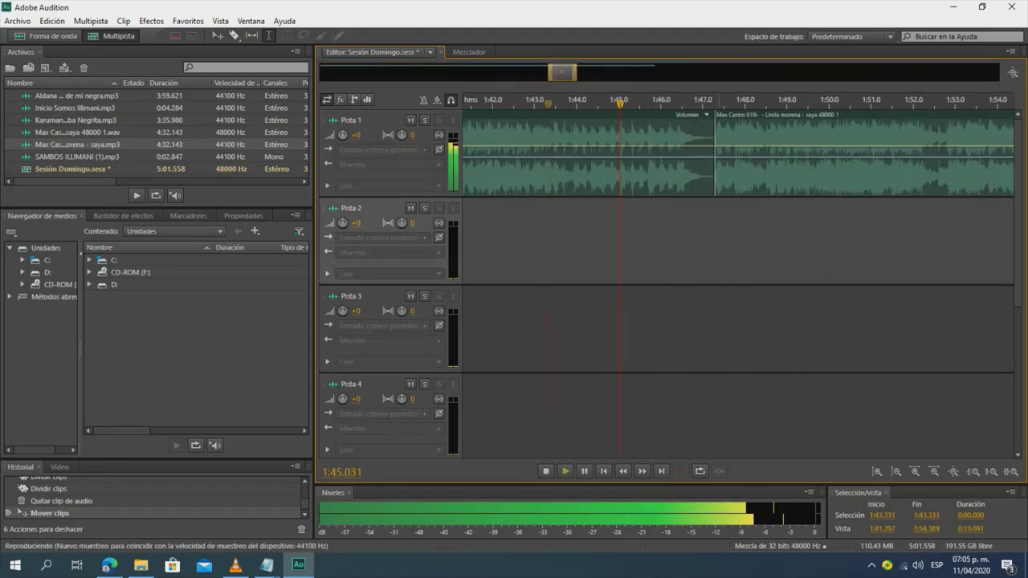
{"action": "scroll", "coordinate": [719, 157], "scroll_direction": "up", "scroll_amount": 9}
{"action": "left_click_drag", "start_coordinate": [708, 114], "coordinate": [700, 115]}
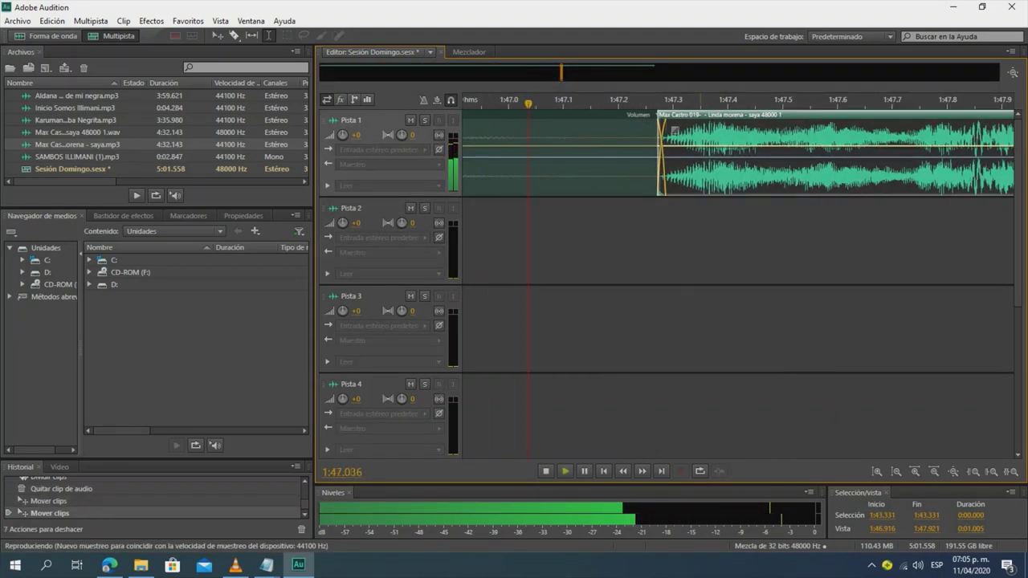
- Listen past the new join on Pista 1 and to the beginning of the song, stopping with the playhead at 0:30
{"action": "key", "text": "minus"}
{"action": "key", "text": "minus"}
{"action": "key", "text": "minus"}
{"action": "key", "text": "minus"}
{"action": "key", "text": "minus"}
{"action": "key", "text": "minus"}
{"action": "key", "text": "minus"}
{"action": "key", "text": "minus"}
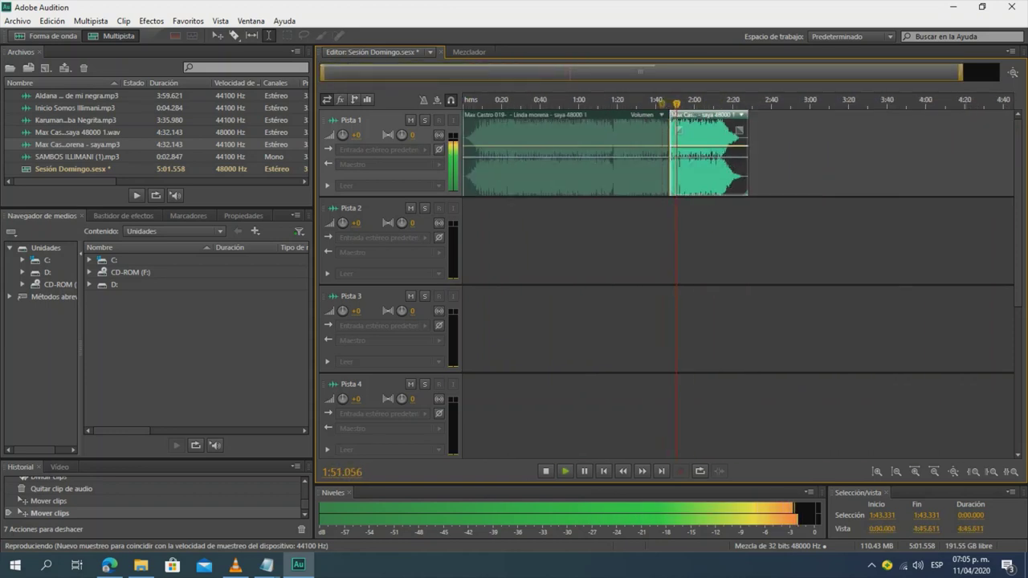
{"action": "key", "text": "equal"}
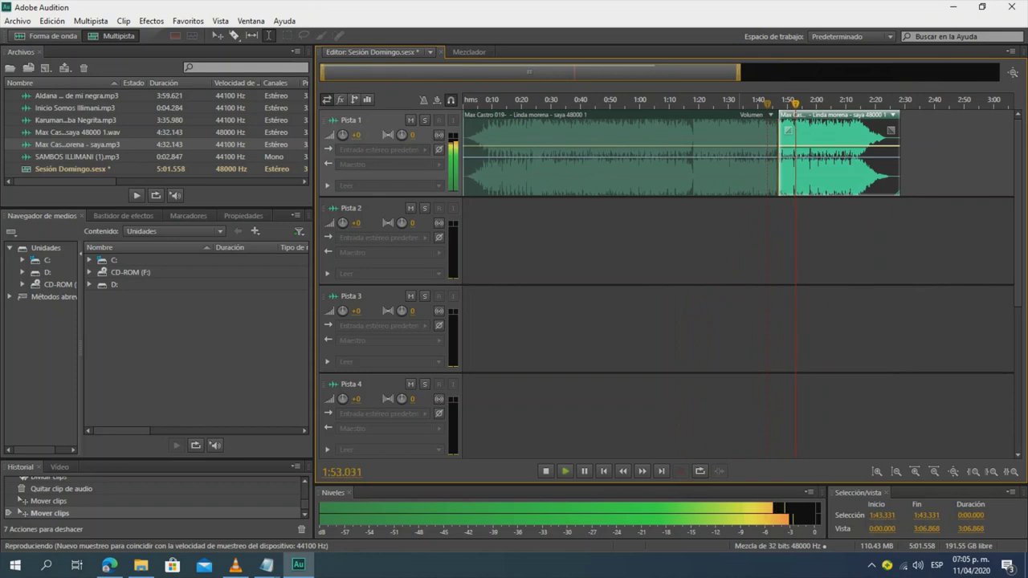
{"action": "left_click", "coordinate": [477, 102]}
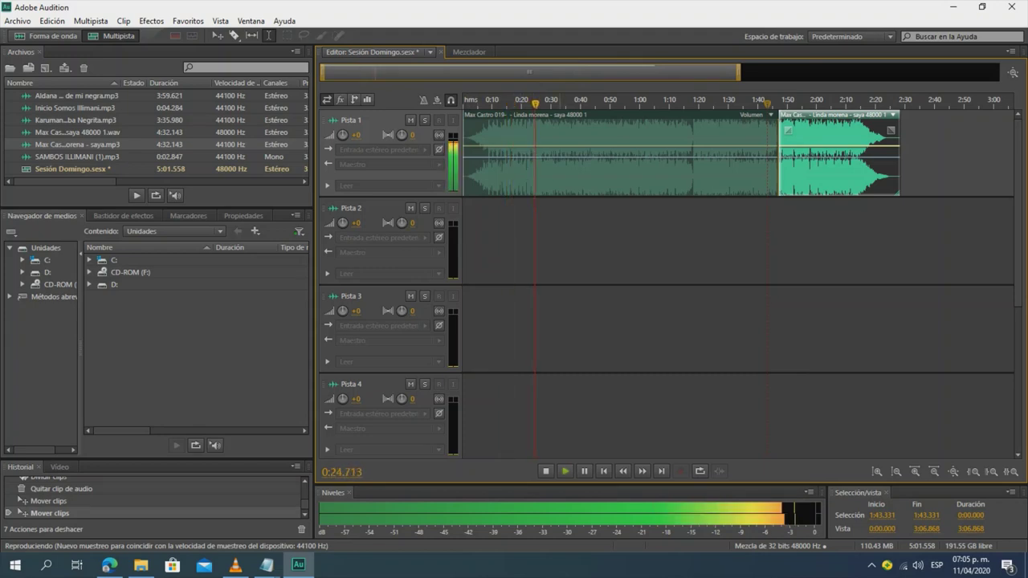
{"action": "key", "text": "space"}
{"action": "left_click", "coordinate": [553, 245]}
- Switch to the Notepad note about letting the music run, replace its text with "empezar" and minimize it
{"action": "left_click", "coordinate": [267, 565]}
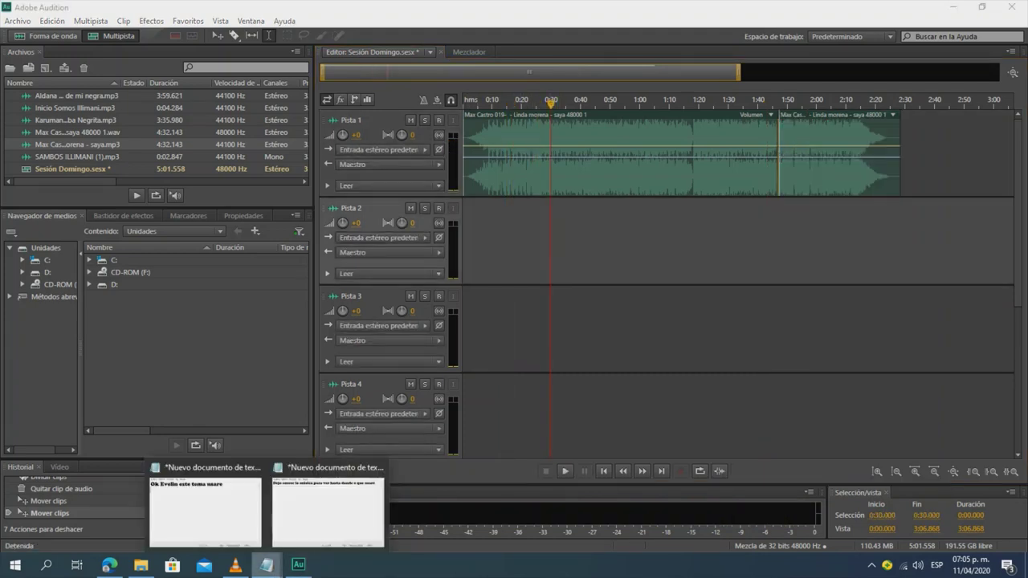
{"action": "left_click", "coordinate": [328, 507]}
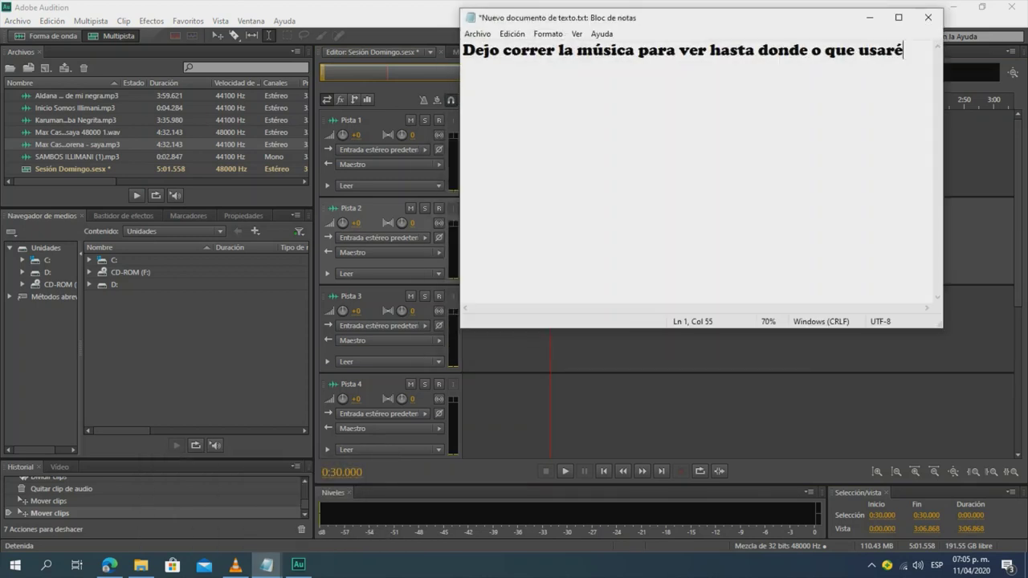
{"action": "key", "text": "ctrl+a"}
{"action": "type", "text": "e"}
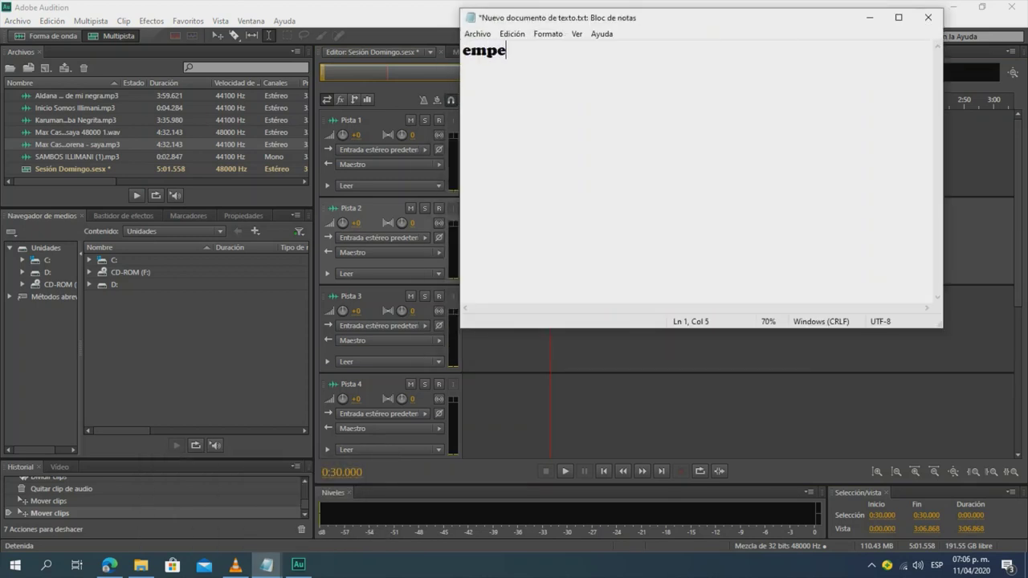
{"action": "type", "text": "mpezar"}
{"action": "left_click", "coordinate": [869, 17]}
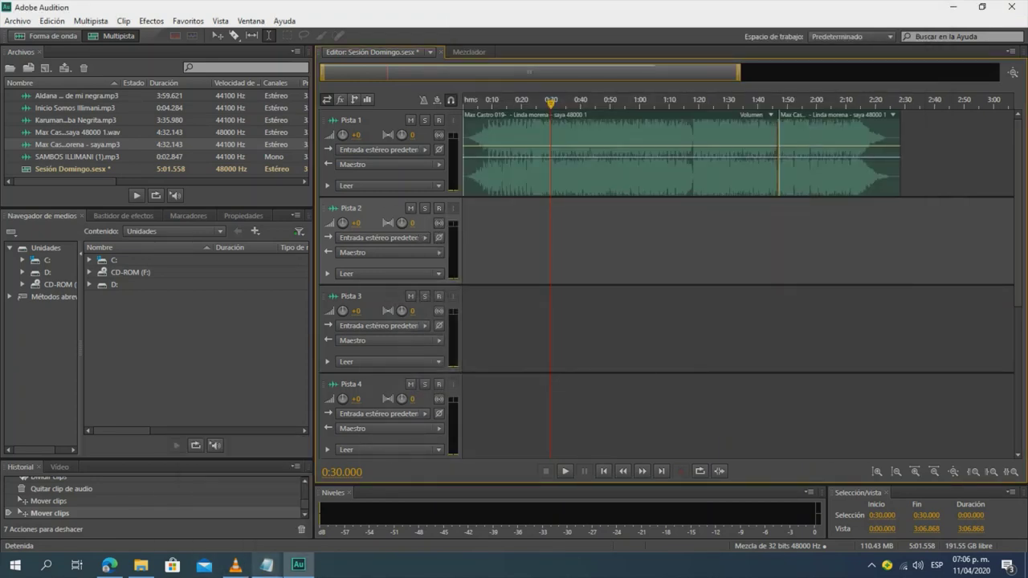
- Reopen the Notepad note and extend it to "empezararemos, el perrito que escuchan se llama Mishu"
{"action": "mouse_move", "coordinate": [267, 565]}
{"action": "left_click", "coordinate": [328, 506]}
{"action": "type", "text": "are"}
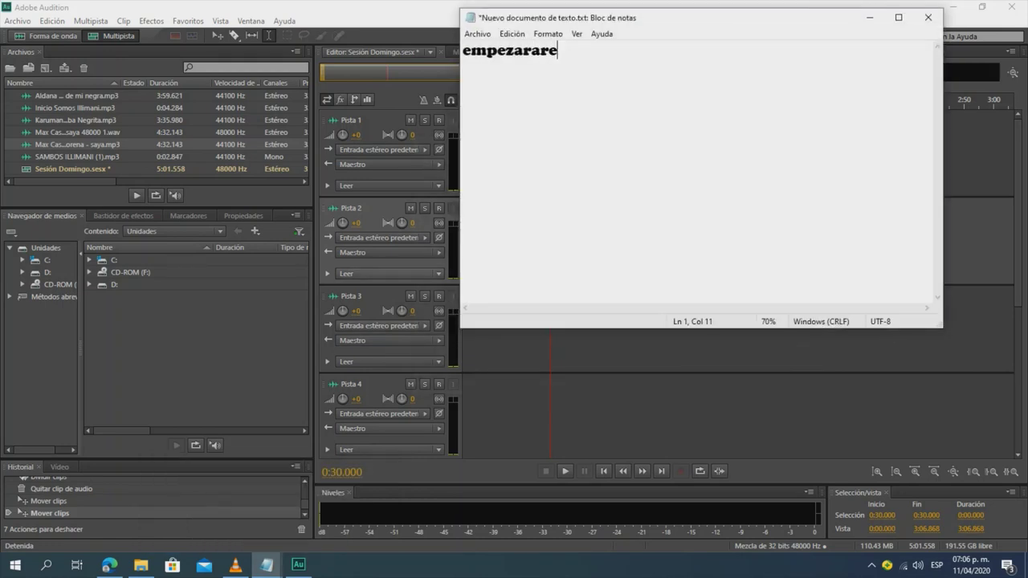
{"action": "type", "text": "mos, el perrito que "}
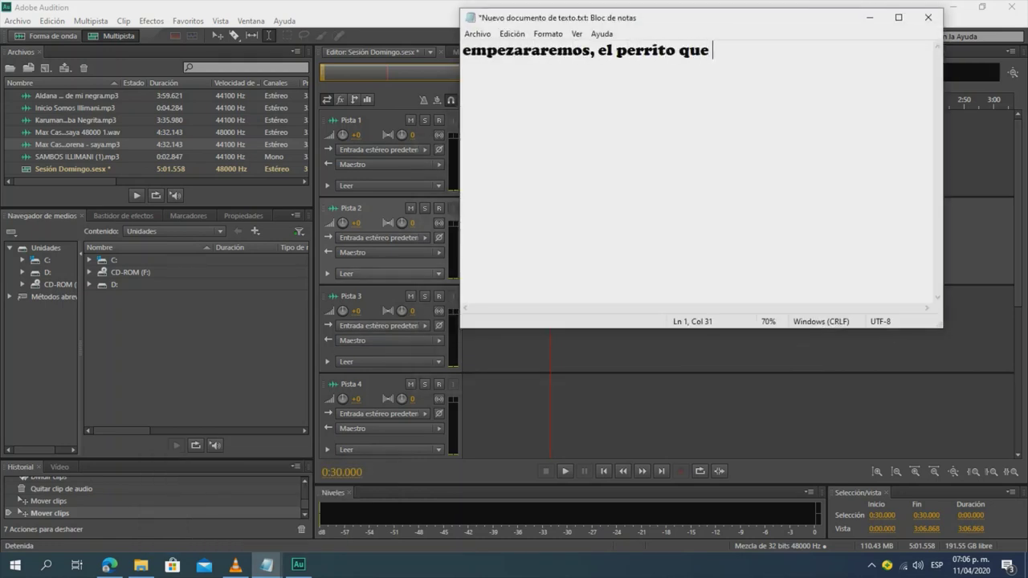
{"action": "type", "text": "escuchan se"}
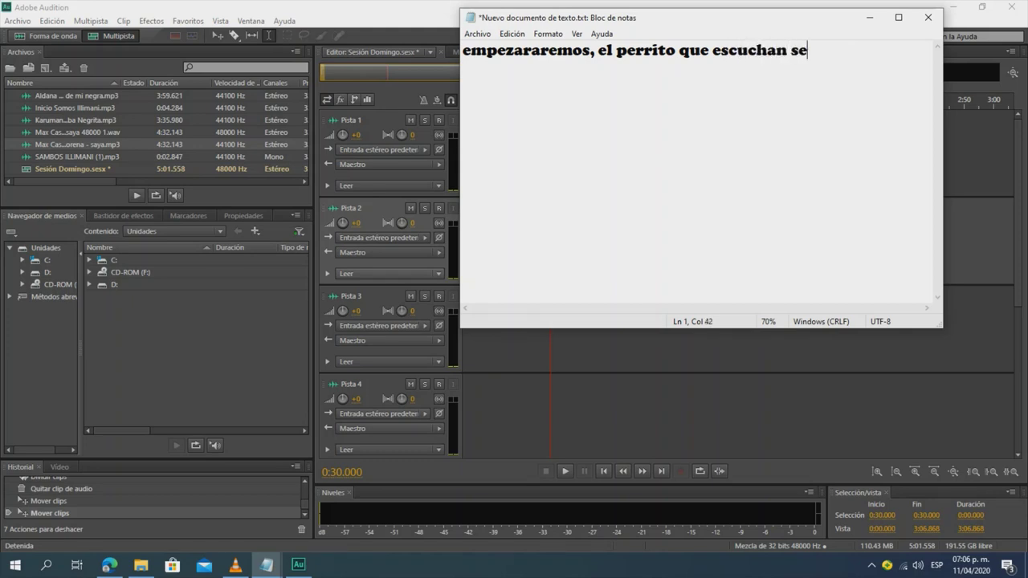
{"action": "type", "text": " llama Mi"}
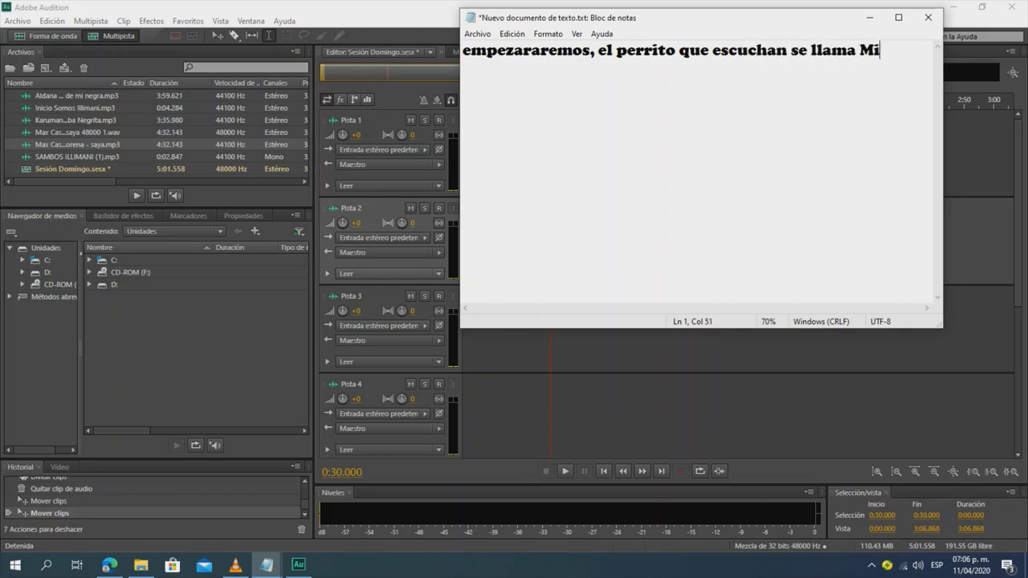
{"action": "type", "text": "shu"}
- Clear all the text from the note and return to Adobe Audition
{"action": "key", "text": "ctrl+a"}
{"action": "key", "text": "BackSpace"}
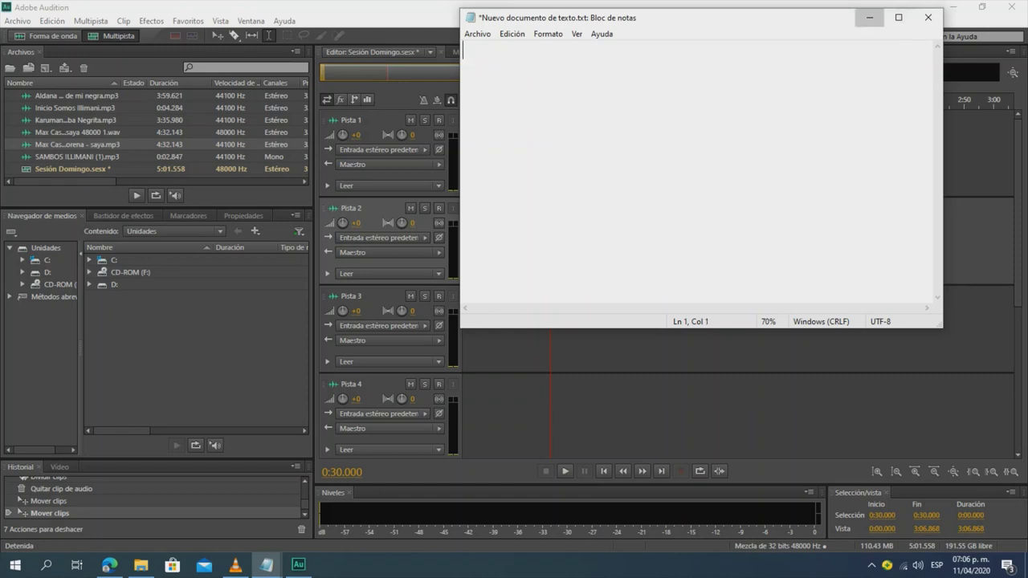
{"action": "left_click", "coordinate": [868, 17]}
- Add Inicio Somos Illimani.mp3 to Pista 2, accept the conversion to 48000 Hz and align the clip with the session start
{"action": "key", "text": "Home"}
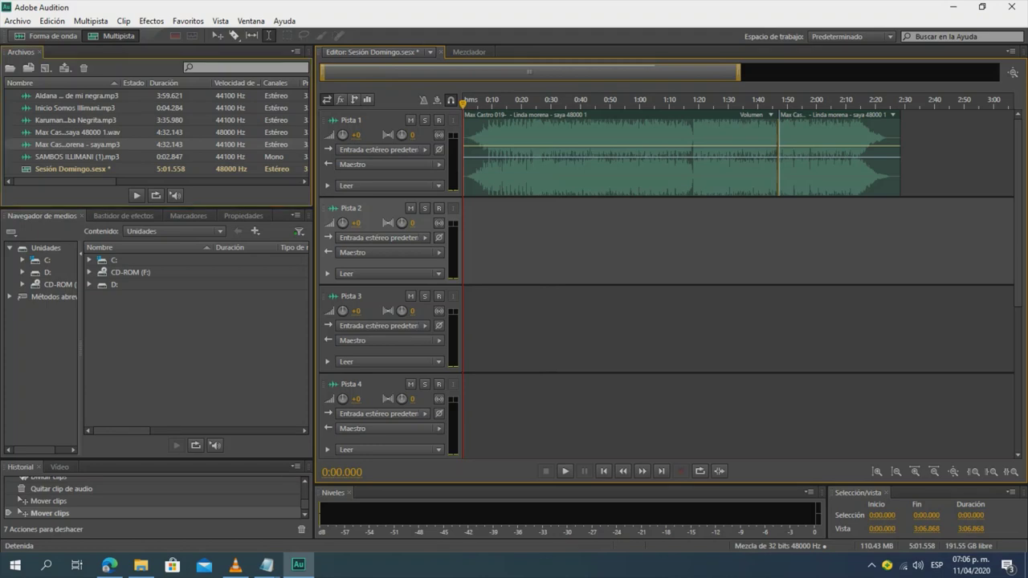
{"action": "left_click_drag", "start_coordinate": [75, 107], "coordinate": [471, 241]}
{"action": "key", "text": "Return"}
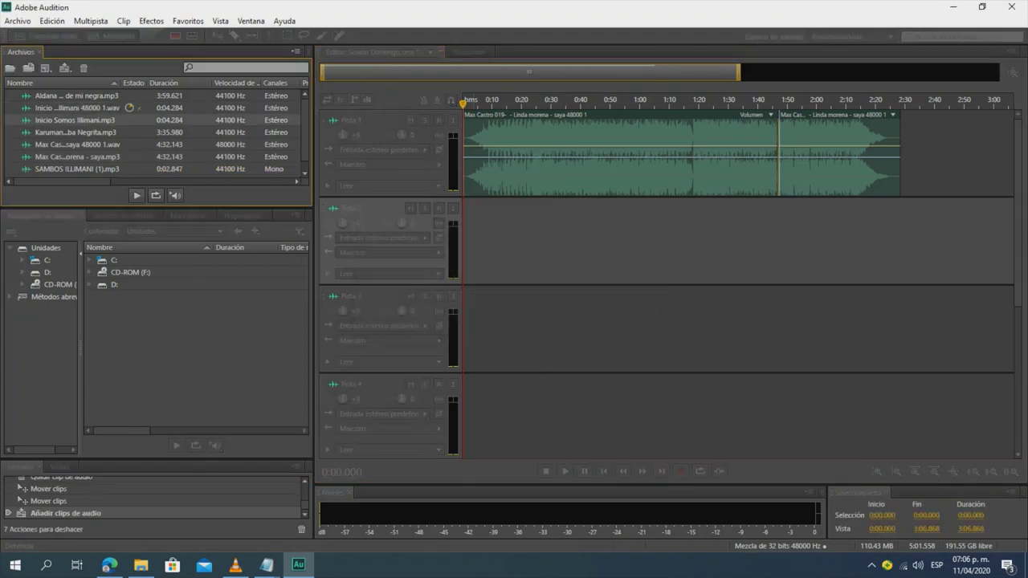
{"action": "left_click_drag", "start_coordinate": [480, 203], "coordinate": [469, 203]}
- Review the Notepad note about the Fx selection made for the first 30 seconds, and switch back to Adobe Audition
{"action": "left_click", "coordinate": [235, 565]}
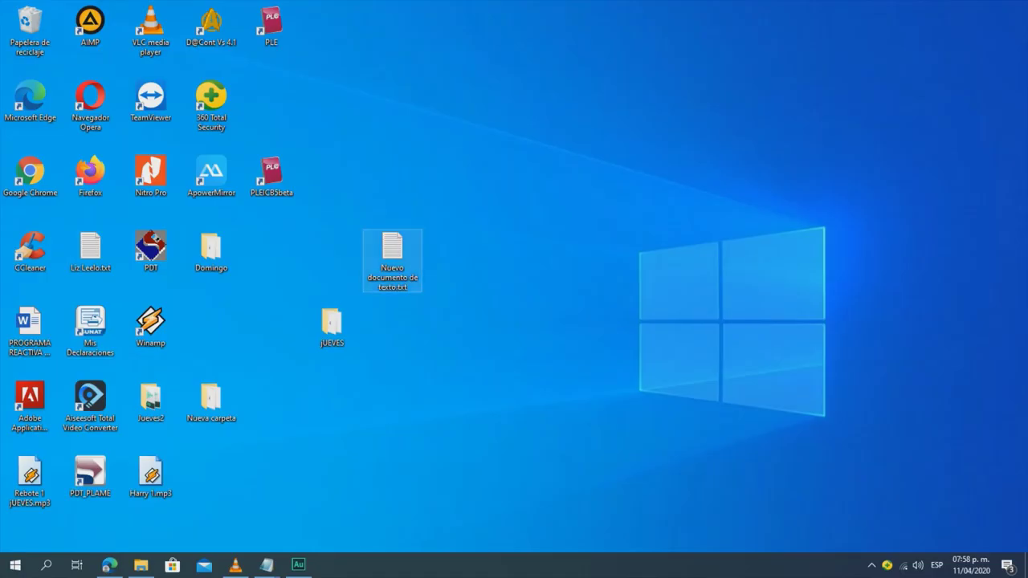
{"action": "double_click", "coordinate": [392, 249]}
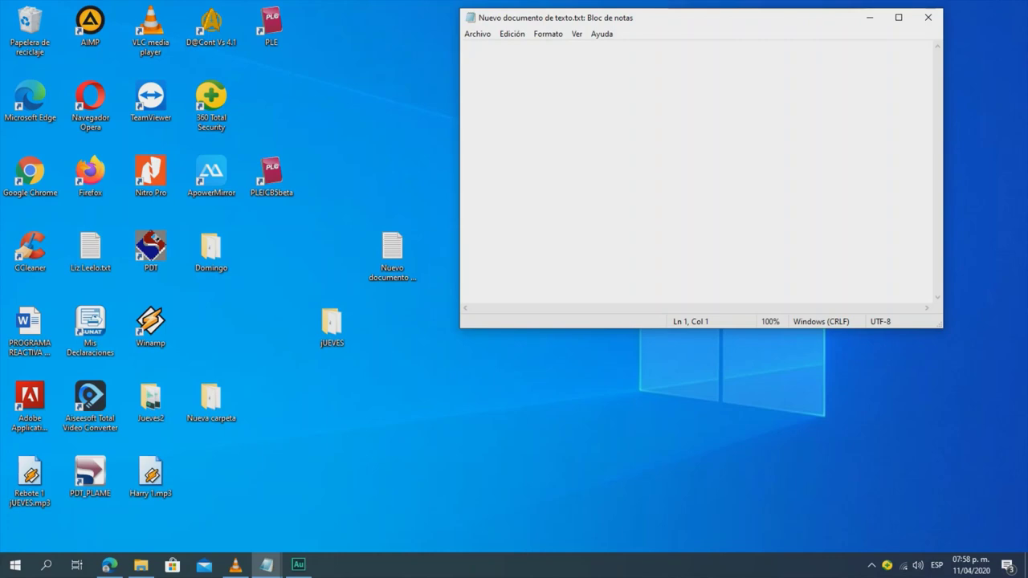
{"action": "left_click", "coordinate": [928, 17]}
{"action": "mouse_move", "coordinate": [266, 564]}
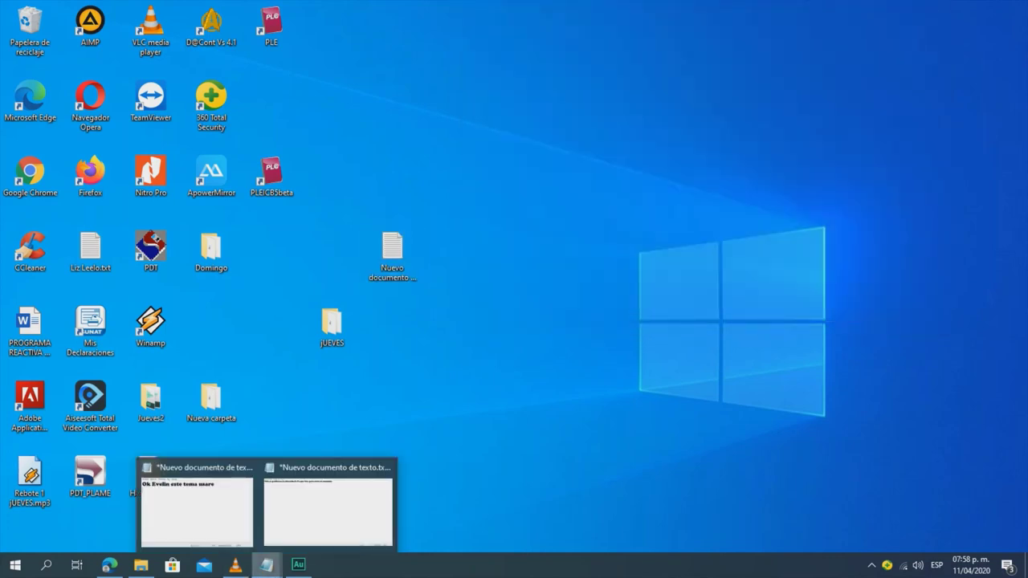
{"action": "left_click", "coordinate": [328, 505]}
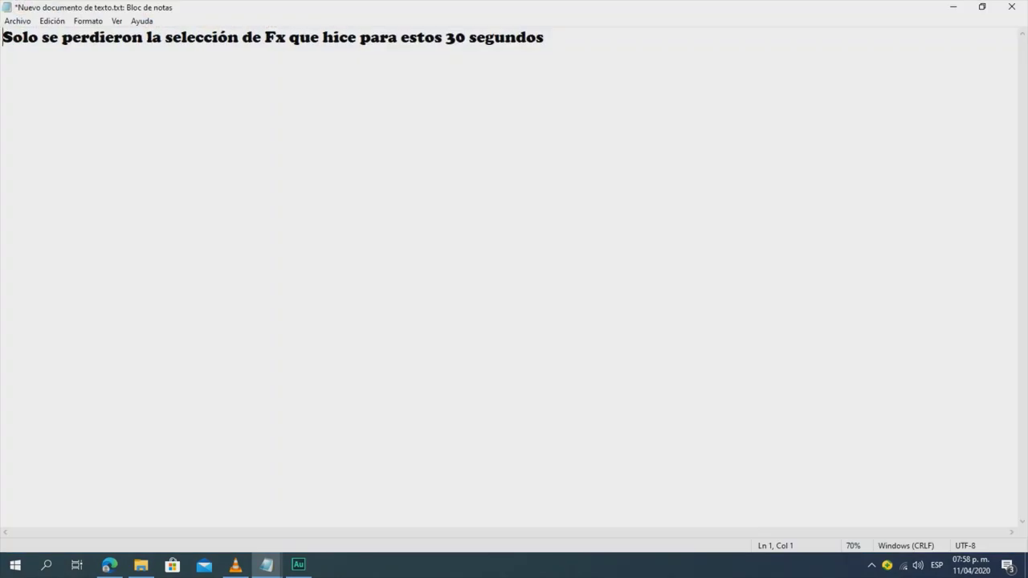
{"action": "left_click", "coordinate": [953, 6]}
{"action": "left_click", "coordinate": [298, 564]}
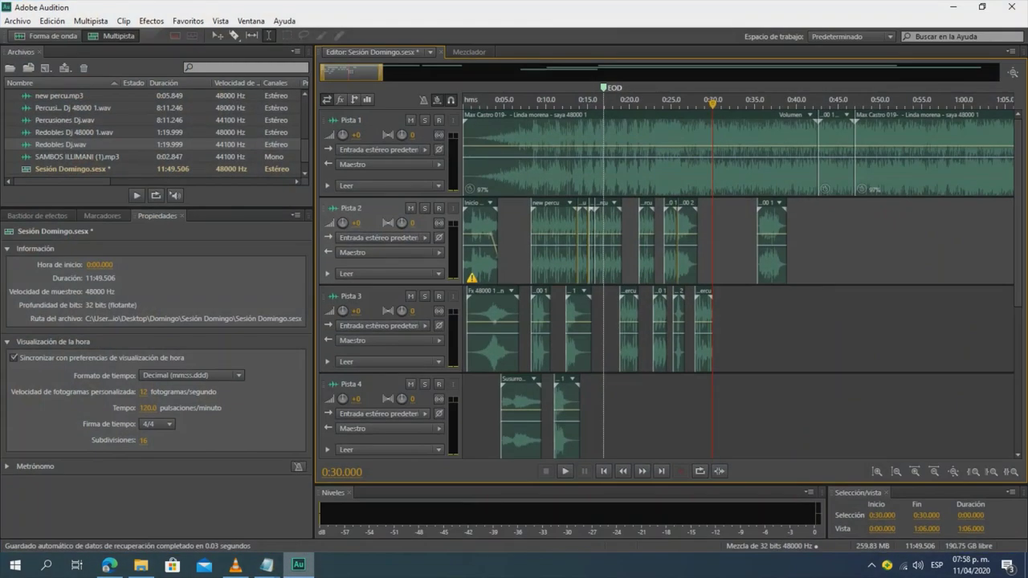
- Play the session from the start and examine the percussion, Fx and Cuñas clips layered on Pistas 2 to 4
{"action": "left_click", "coordinate": [620, 411]}
{"action": "key", "text": "Home"}
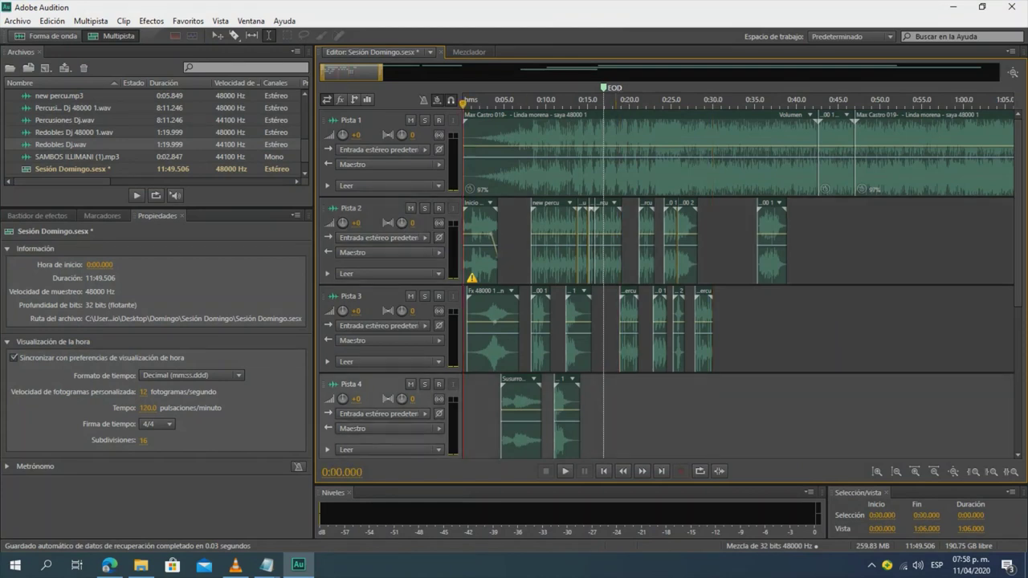
{"action": "key", "text": "space"}
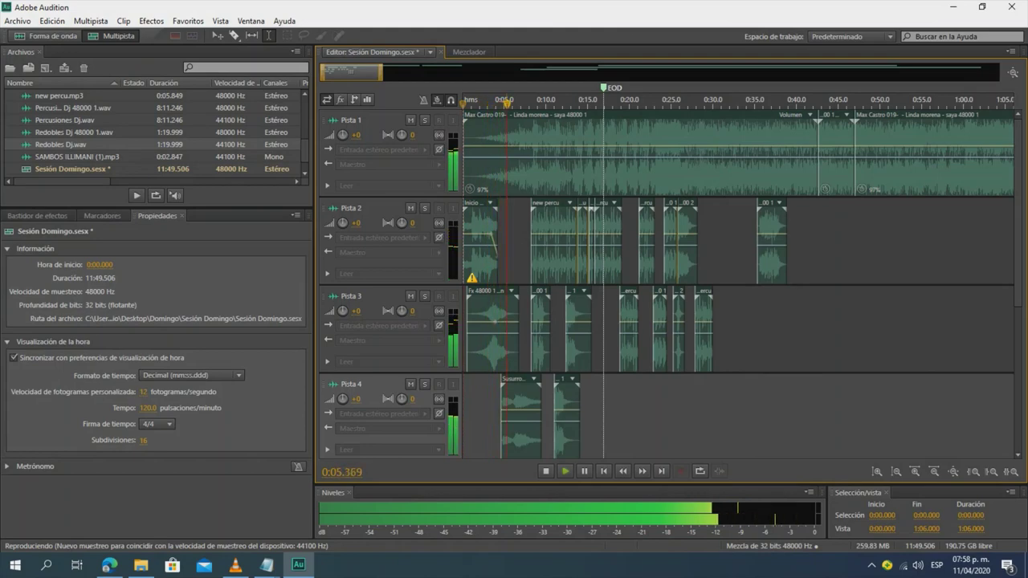
{"action": "scroll", "coordinate": [527, 285], "scroll_direction": "up", "scroll_amount": 6}
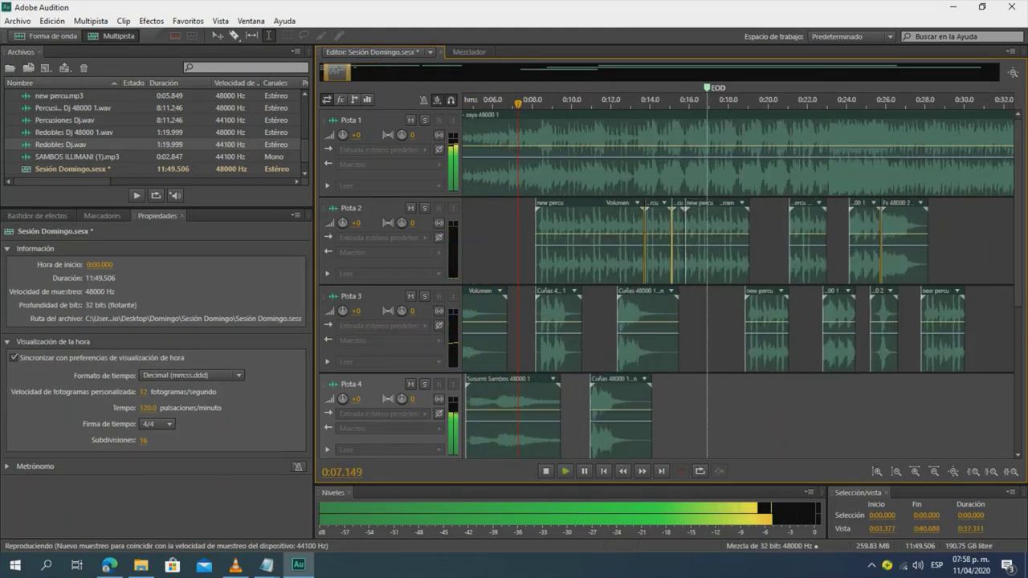
{"action": "scroll", "coordinate": [527, 285], "scroll_direction": "down", "scroll_amount": 4}
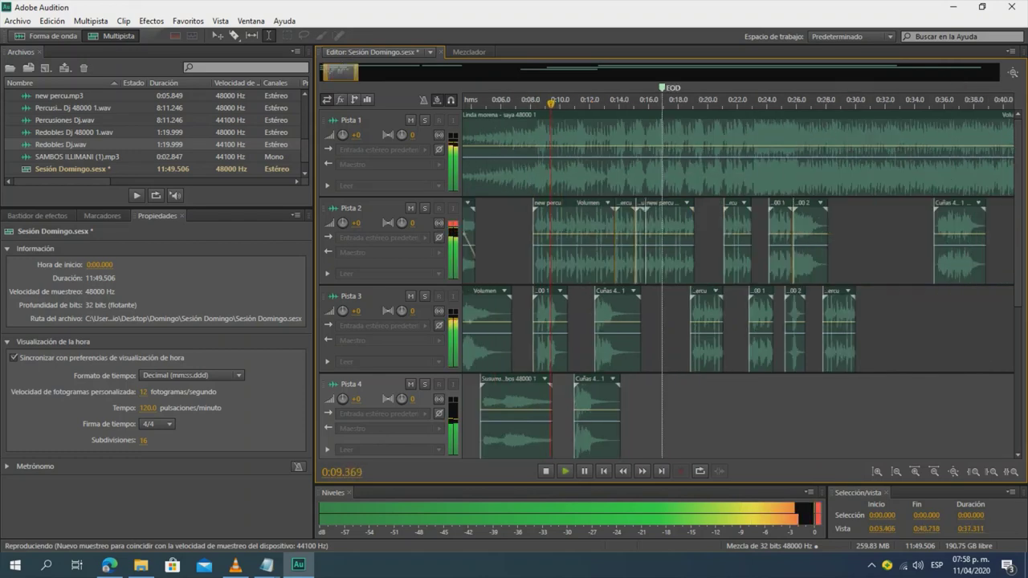
{"action": "scroll", "coordinate": [528, 285], "scroll_direction": "down", "scroll_amount": 3}
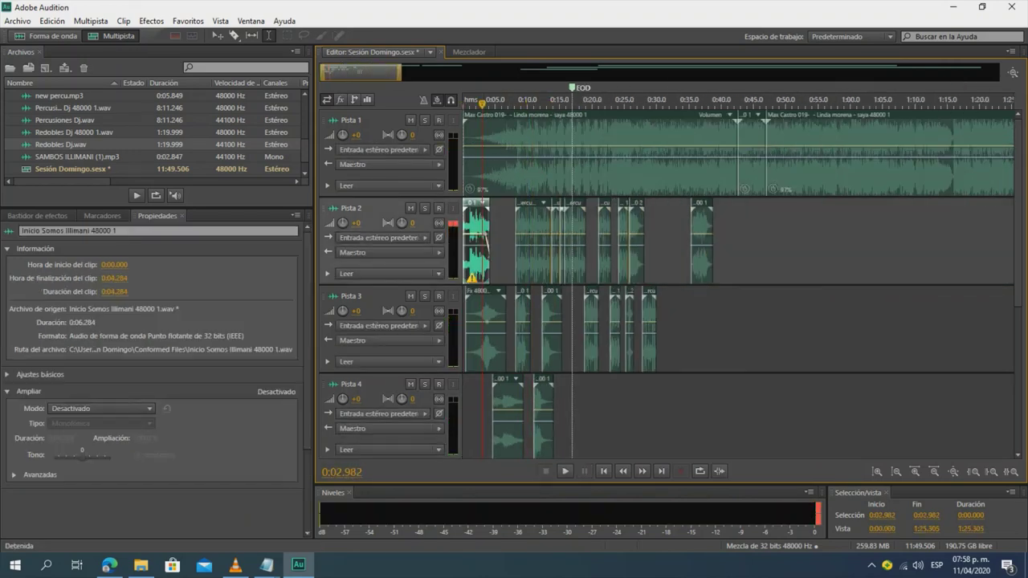
- Open the Inicio Somos Illimani clip in the waveform editor and inspect the silence at its end, from about 0:04.3
{"action": "key", "text": "ctrl+a"}
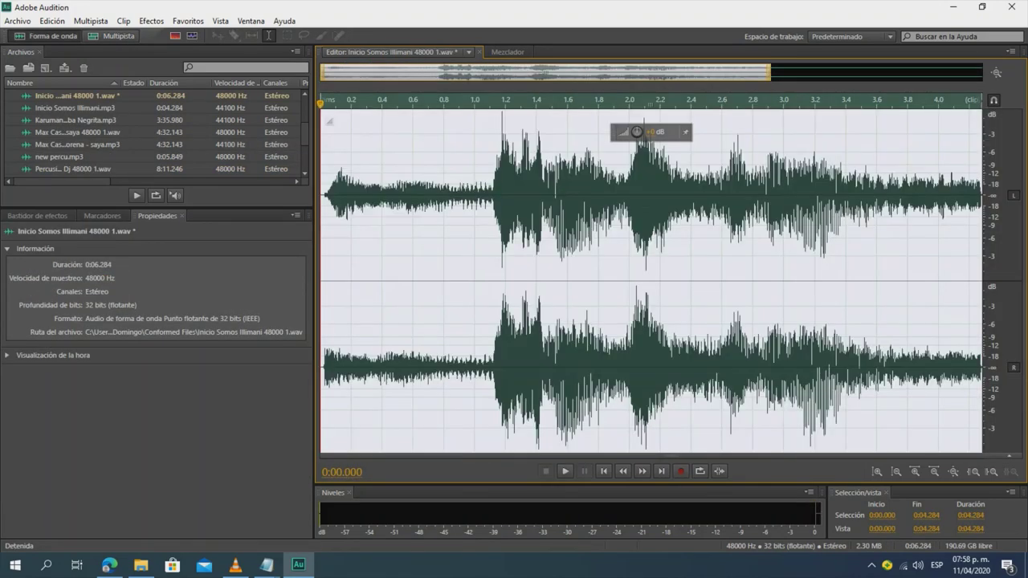
{"action": "key", "text": "End"}
{"action": "left_click", "coordinate": [536, 241]}
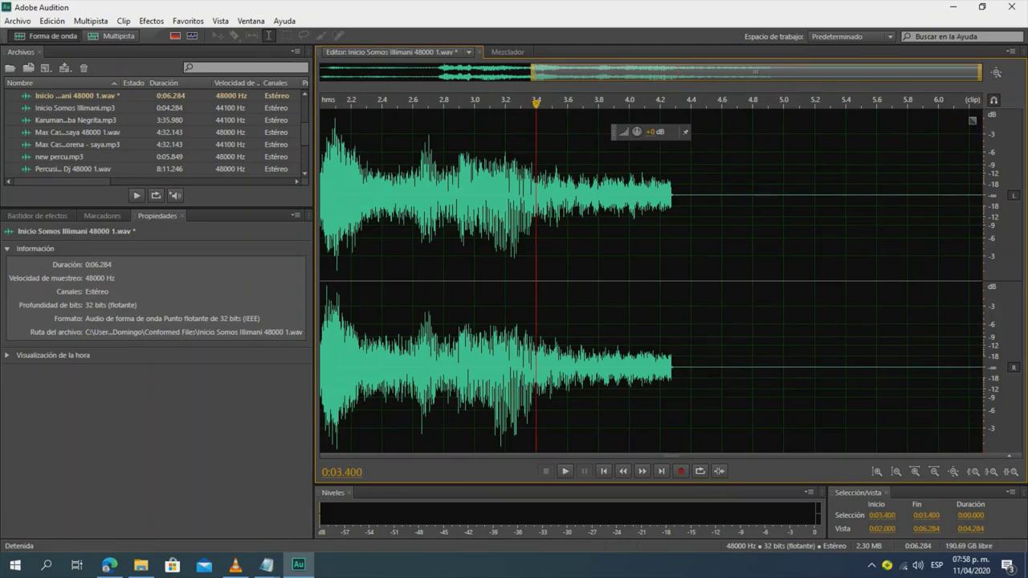
{"action": "left_click", "coordinate": [683, 241]}
- Switch to Notepad and replace the existing note with "Genere un silencio de 2 segundos"
{"action": "left_click", "coordinate": [267, 565]}
{"action": "left_click", "coordinate": [327, 510]}
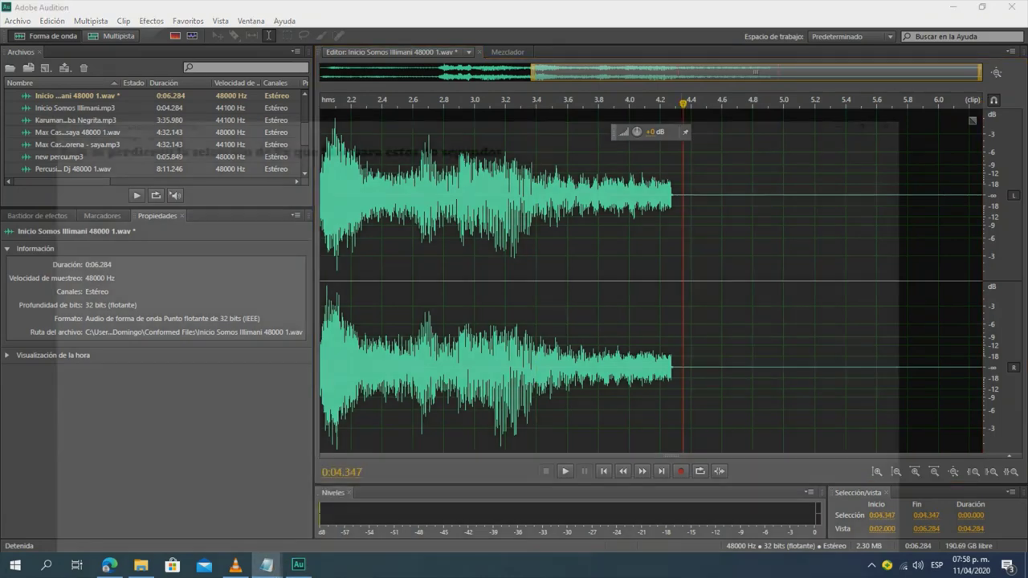
{"action": "left_click_drag", "start_coordinate": [546, 38], "coordinate": [3, 38]}
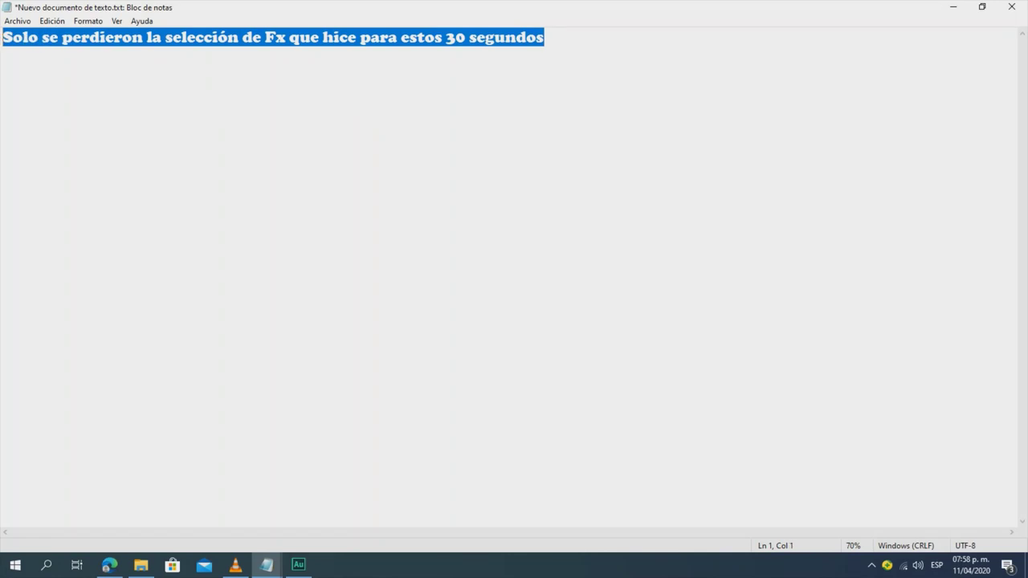
{"action": "type", "text": "Genere"}
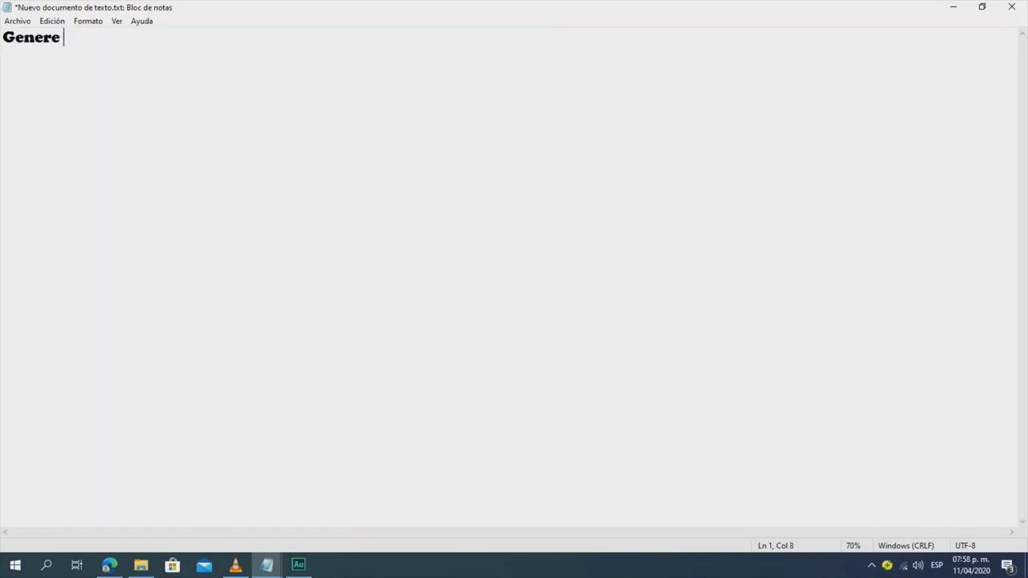
{"action": "type", "text": " un silenci"}
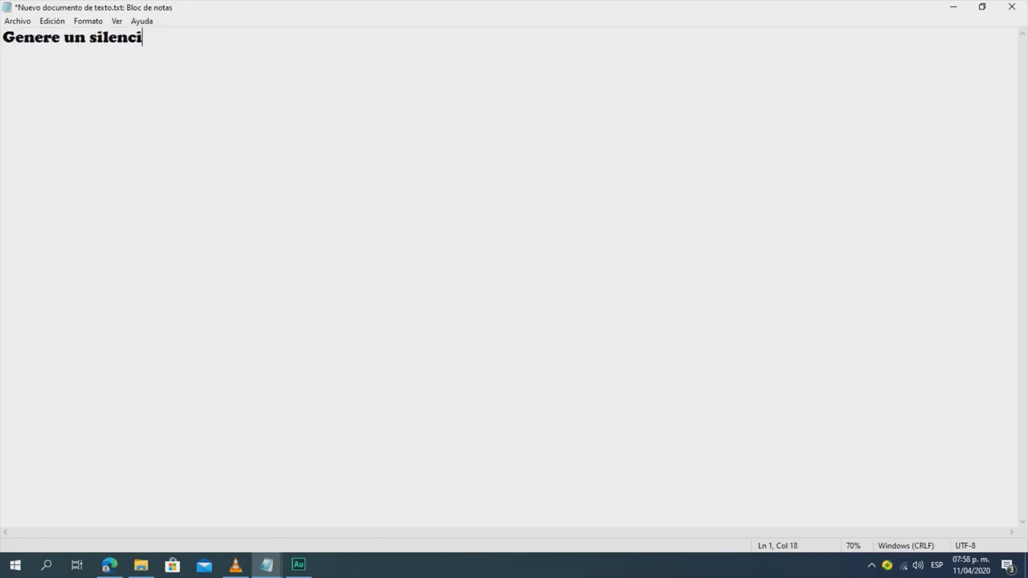
{"action": "type", "text": "o de 2 segu"}
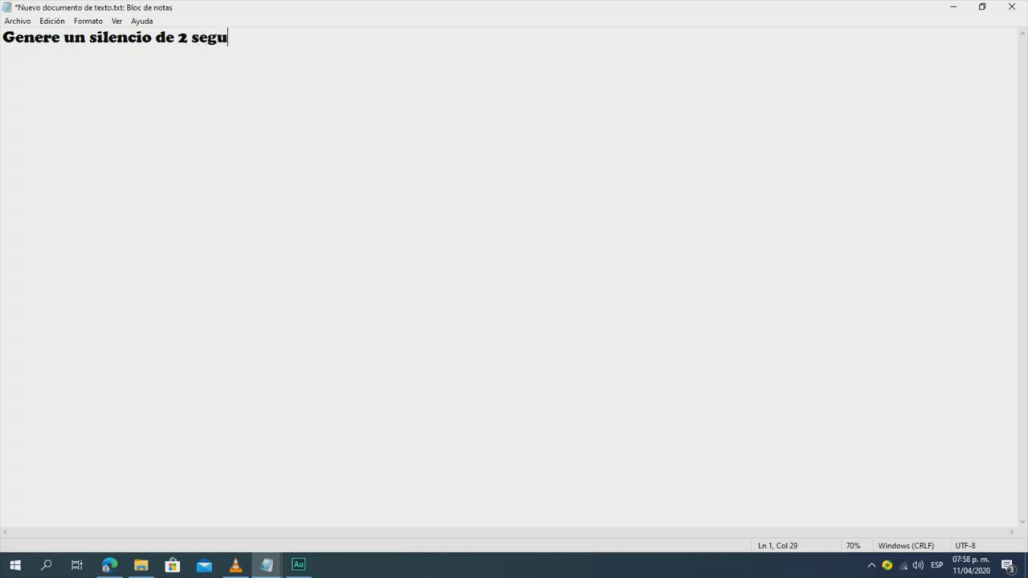
{"action": "type", "text": "ndos"}
- Clear the whole Notepad note and switch back to Adobe Audition
{"action": "key", "text": "ctrl+a"}
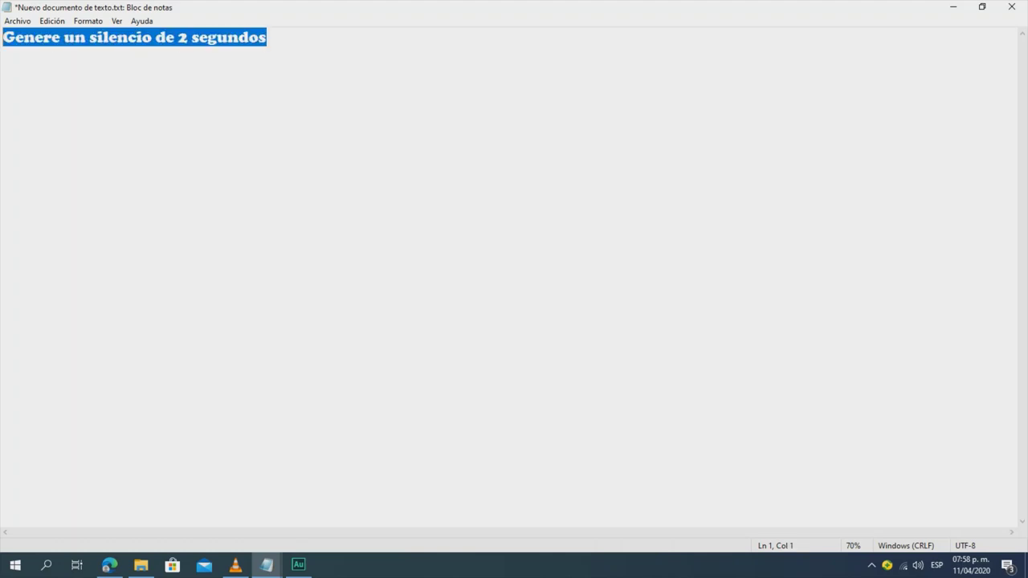
{"action": "key", "text": "BackSpace"}
{"action": "key", "text": "alt+Tab"}
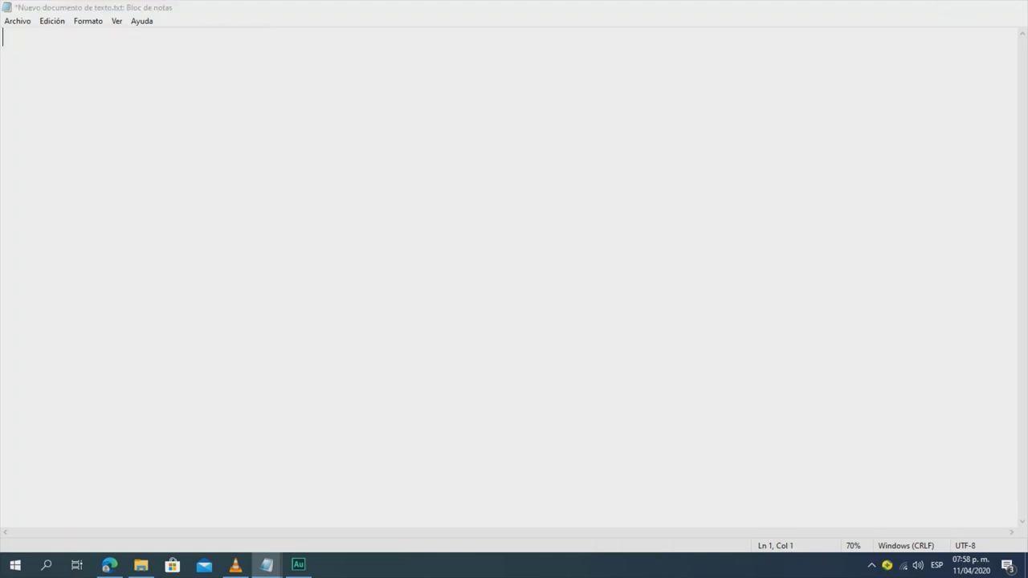
{"action": "left_click", "coordinate": [568, 196]}
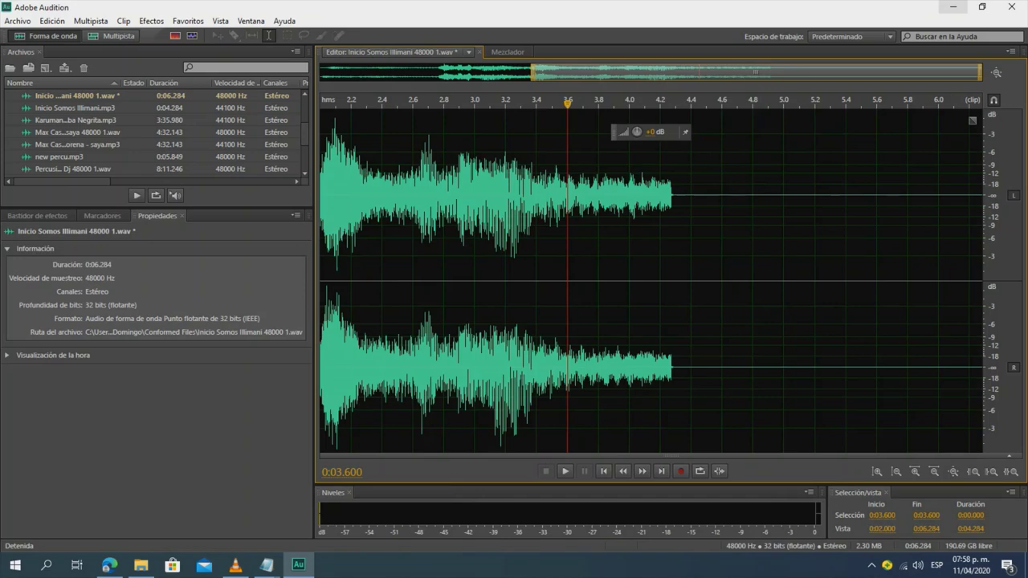
{"action": "left_click", "coordinate": [953, 7]}
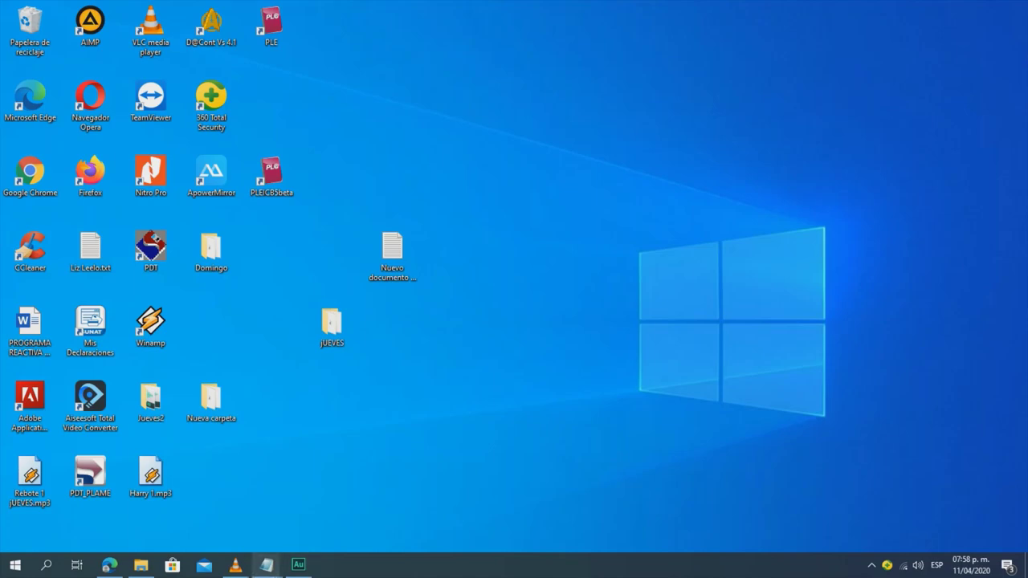
{"action": "left_click", "coordinate": [297, 564]}
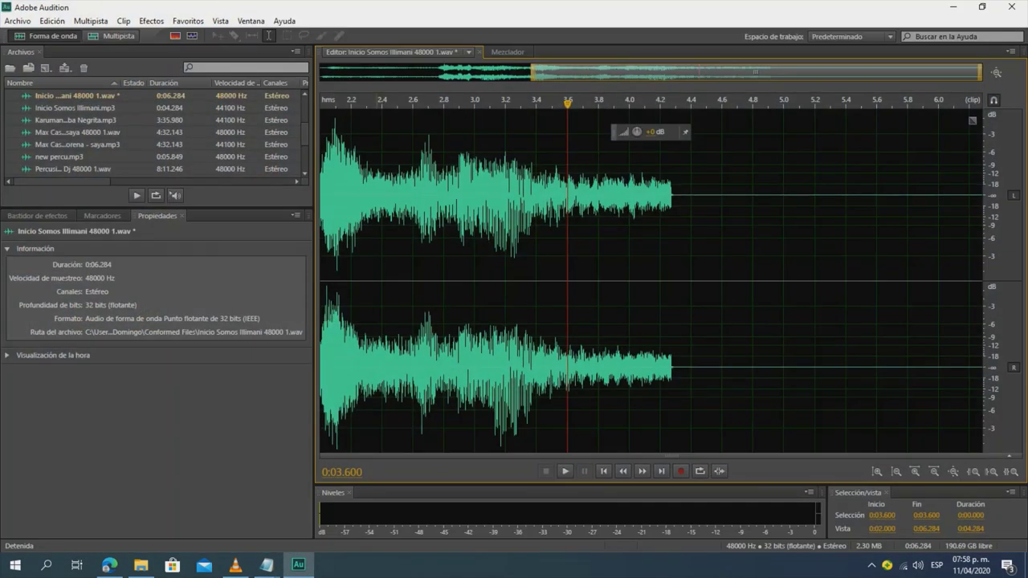
- Play the Inicio Somos Illimani waveform from its start, and listen again to the passage from 0:02.895
{"action": "key", "text": "Home"}
{"action": "scroll", "coordinate": [650, 71], "scroll_direction": "down", "scroll_amount": 2}
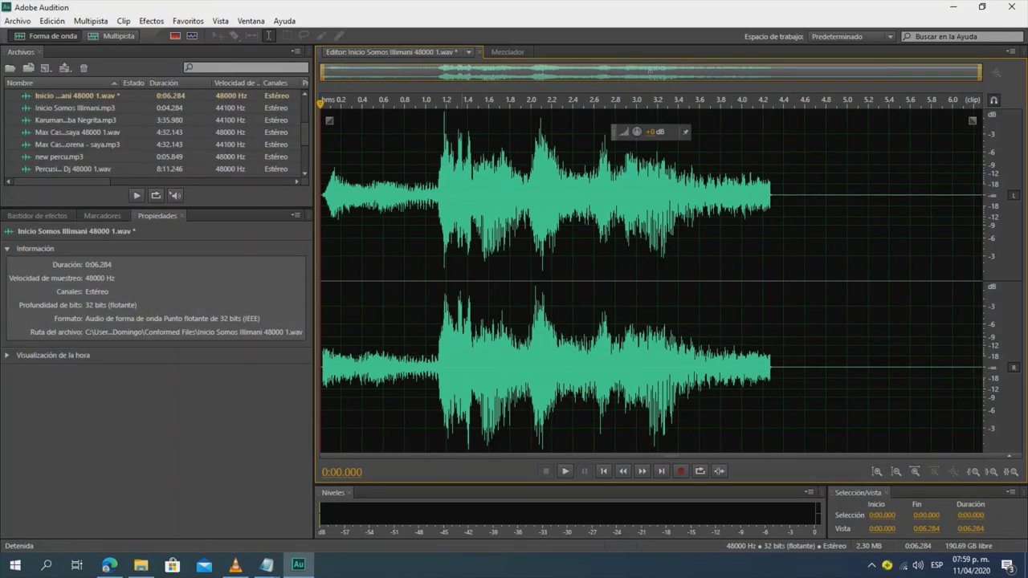
{"action": "key", "text": "space"}
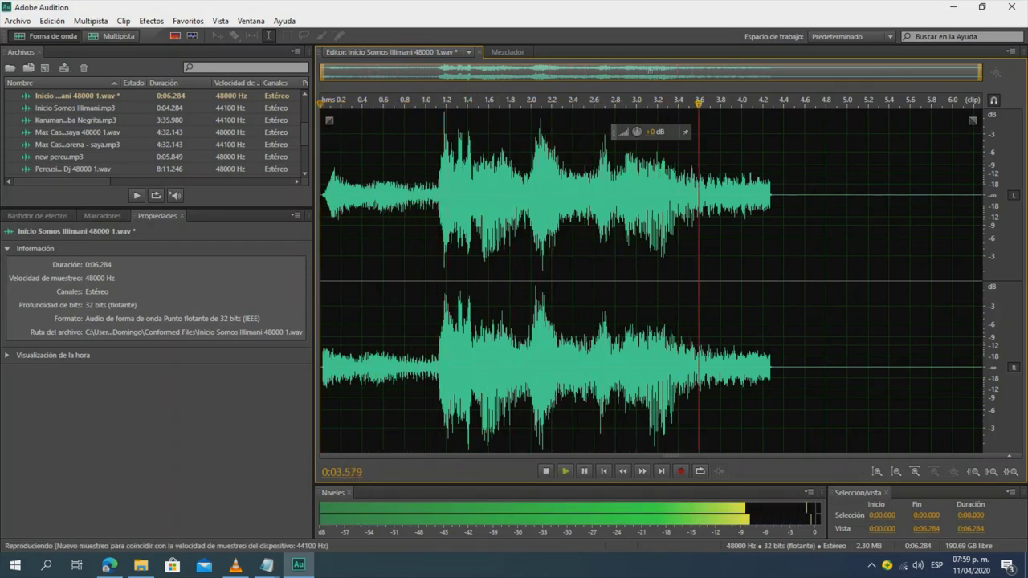
{"action": "key", "text": "space"}
{"action": "left_click", "coordinate": [625, 281]}
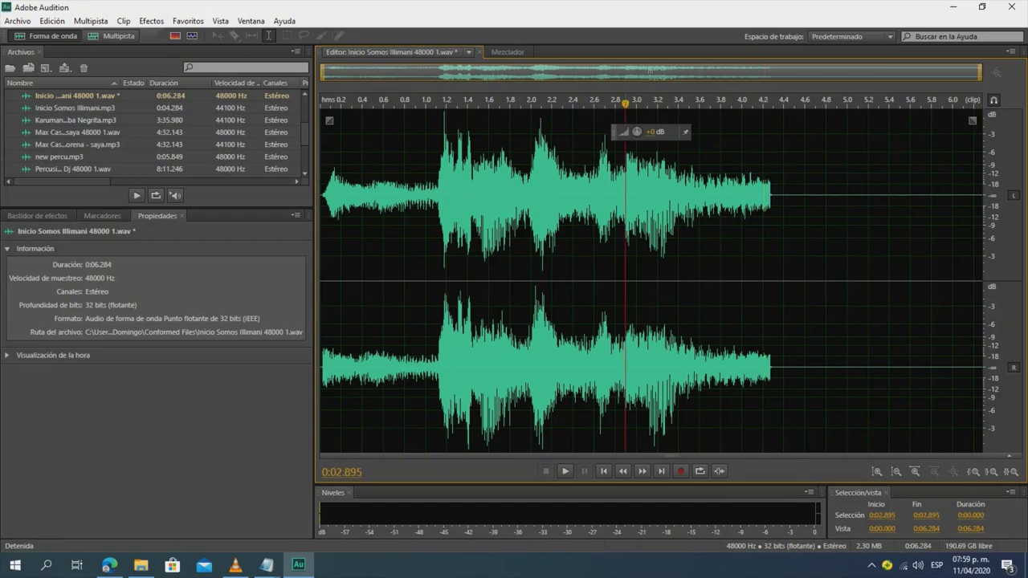
{"action": "key", "text": "space"}
{"action": "key", "text": "space"}
- Apply the Eco effect with its current custom settings to the Inicio Somos Illimani waveform from 0:02.895 to the end
{"action": "left_click_drag", "start_coordinate": [626, 281], "coordinate": [984, 281]}
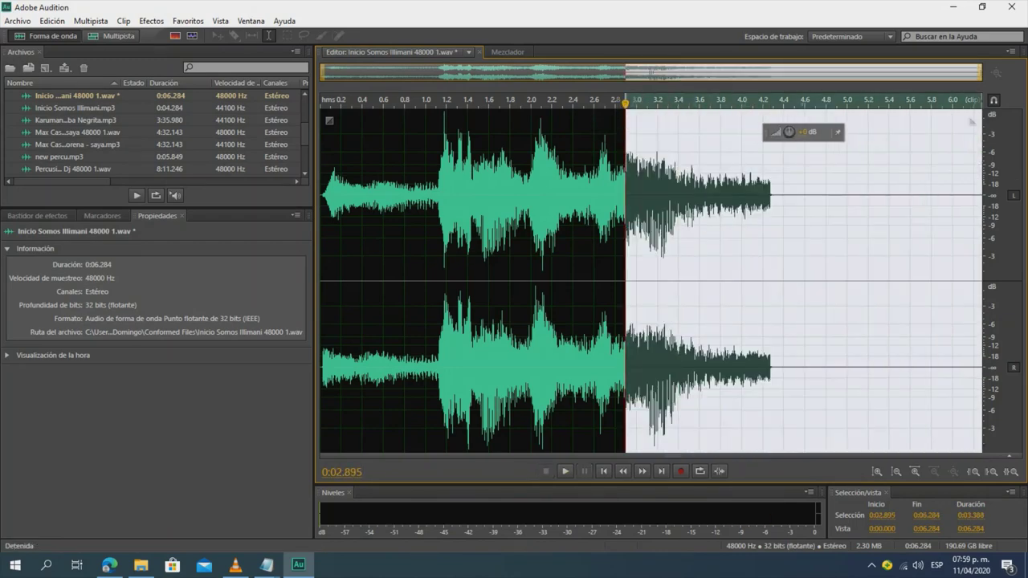
{"action": "left_click", "coordinate": [151, 21]}
{"action": "mouse_move", "coordinate": [241, 289]}
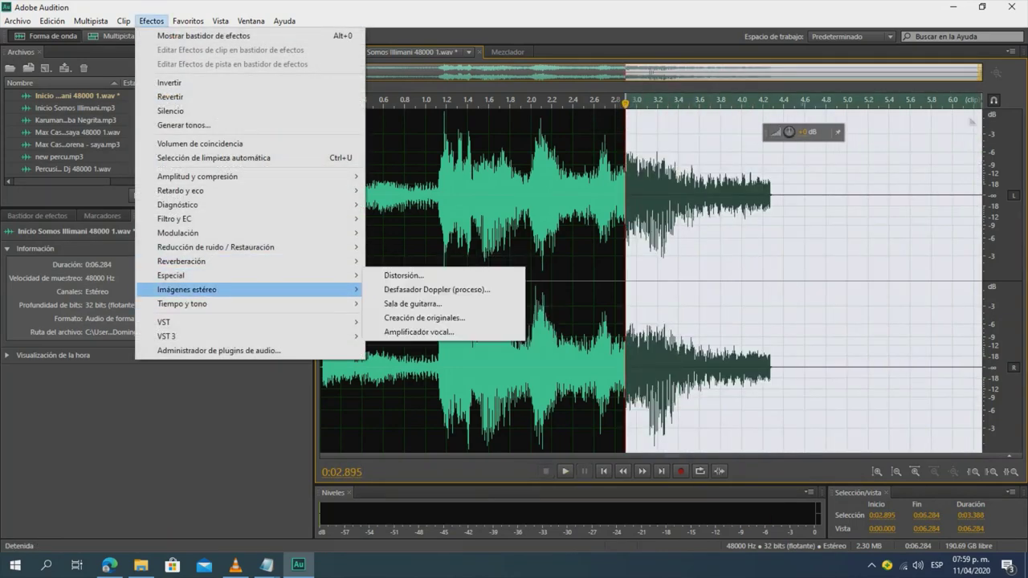
{"action": "mouse_move", "coordinate": [241, 219]}
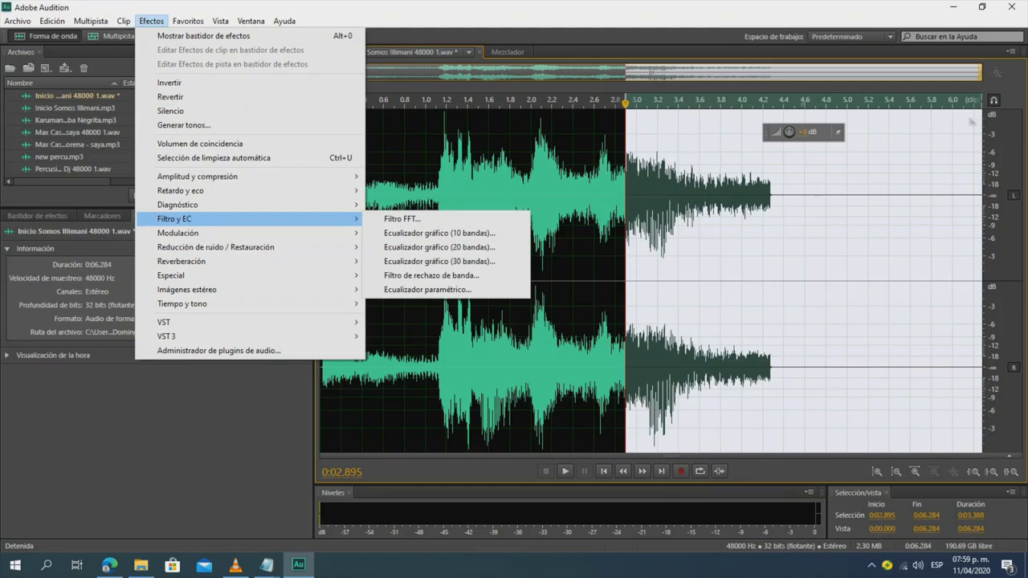
{"action": "mouse_move", "coordinate": [241, 191]}
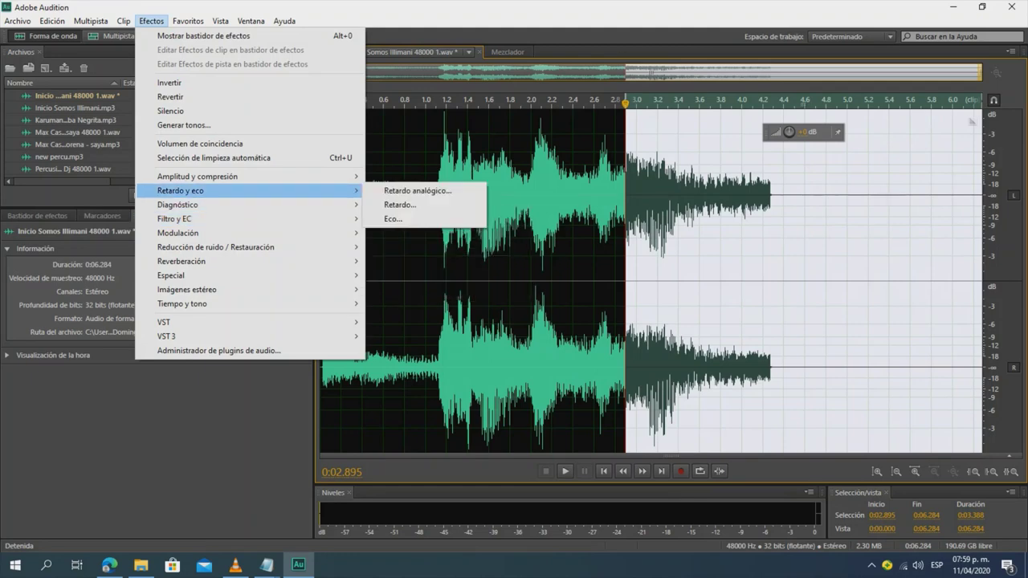
{"action": "left_click", "coordinate": [393, 220]}
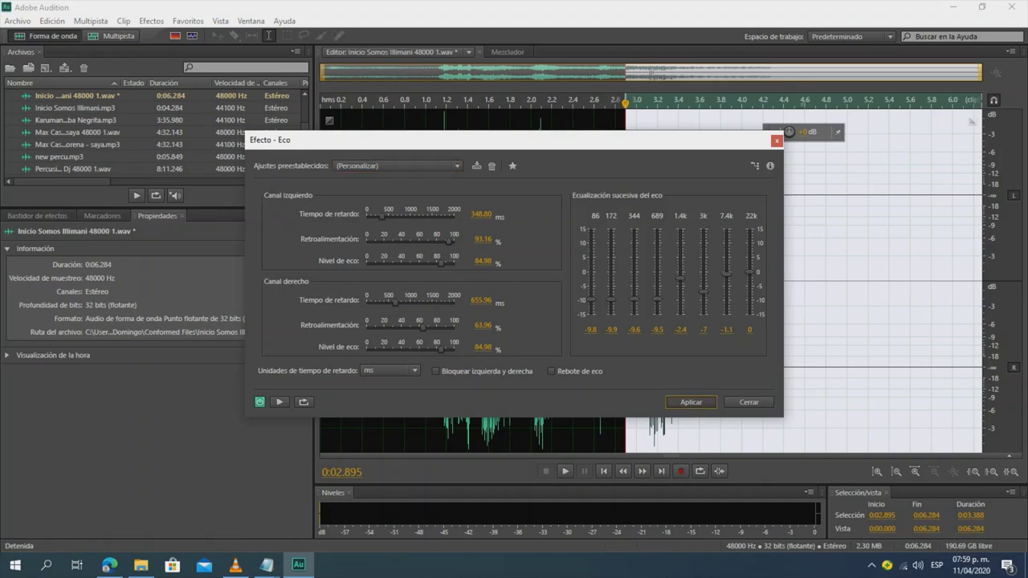
{"action": "left_click", "coordinate": [691, 402]}
- Play the entire processed Inicio Somos Illimani waveform, and return to the Sesión Domingo multitrack session
{"action": "double_click", "coordinate": [690, 402]}
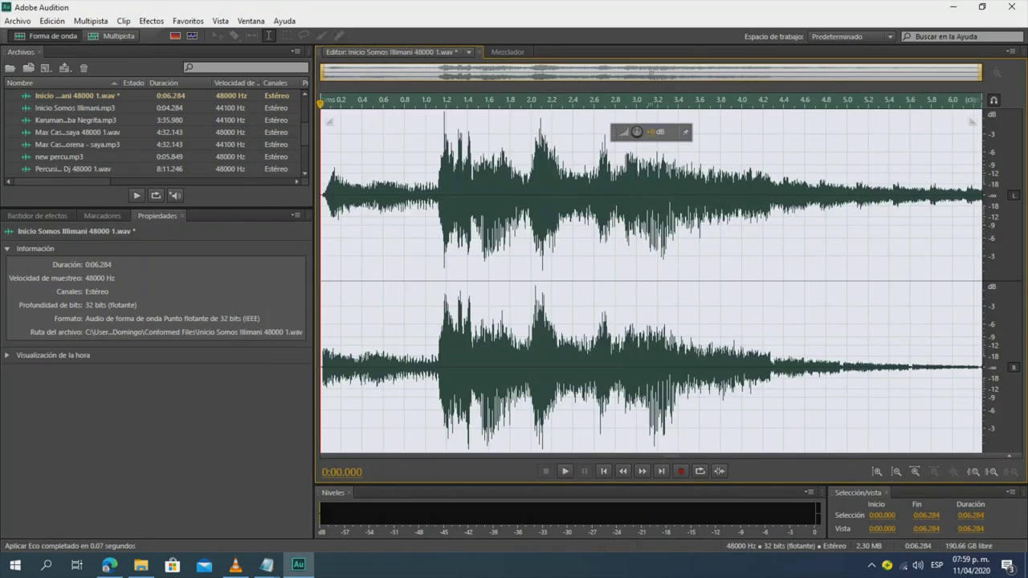
{"action": "key", "text": "space"}
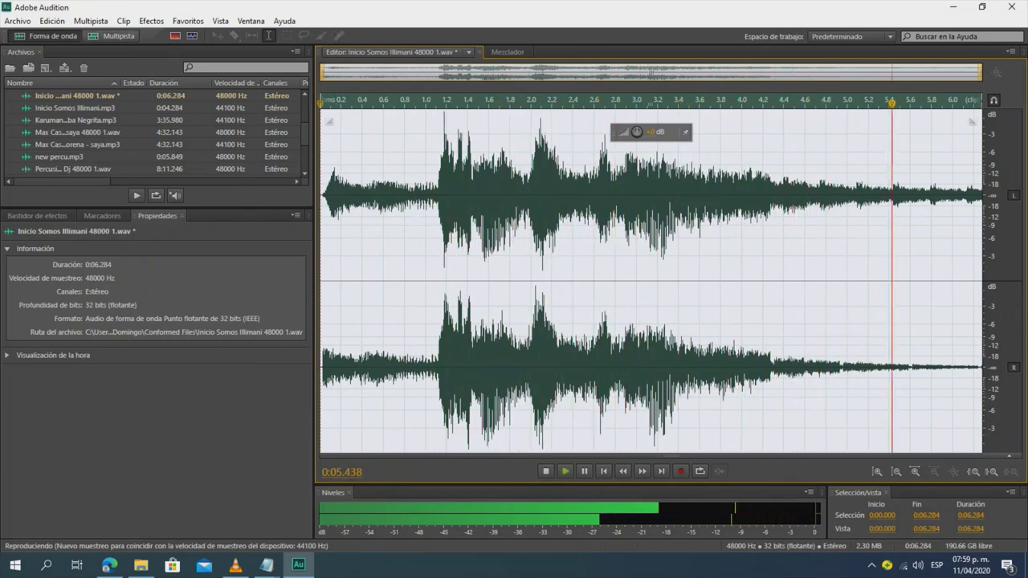
{"action": "left_click", "coordinate": [114, 37]}
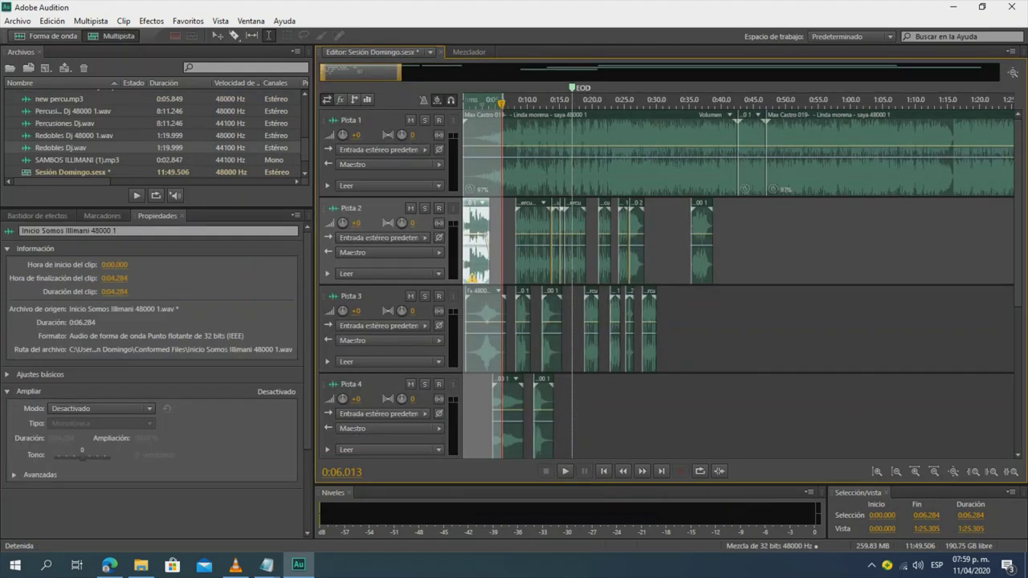
- Extend the Inicio Somos Illimani clip on Pista 2 to 0:06.284 and stretch its volume fade to the new clip end
{"action": "left_click", "coordinate": [766, 329]}
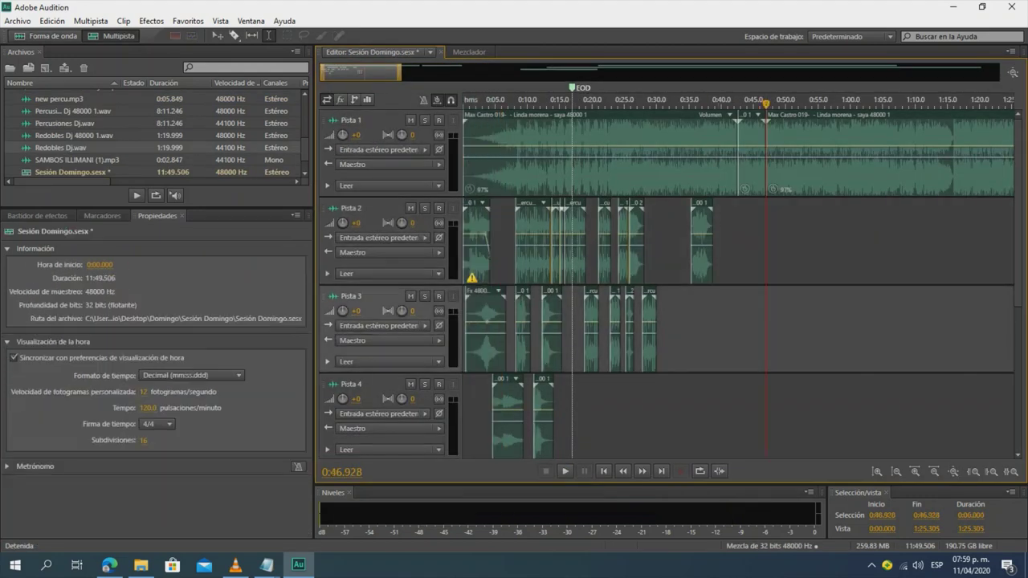
{"action": "scroll", "coordinate": [480, 321], "scroll_direction": "up", "scroll_amount": 3}
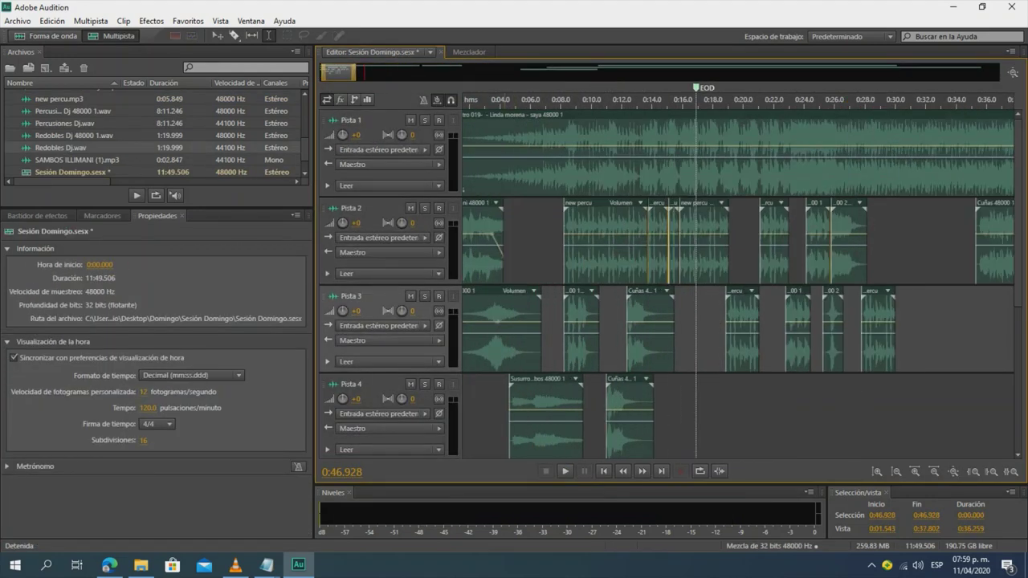
{"action": "left_click", "coordinate": [493, 221]}
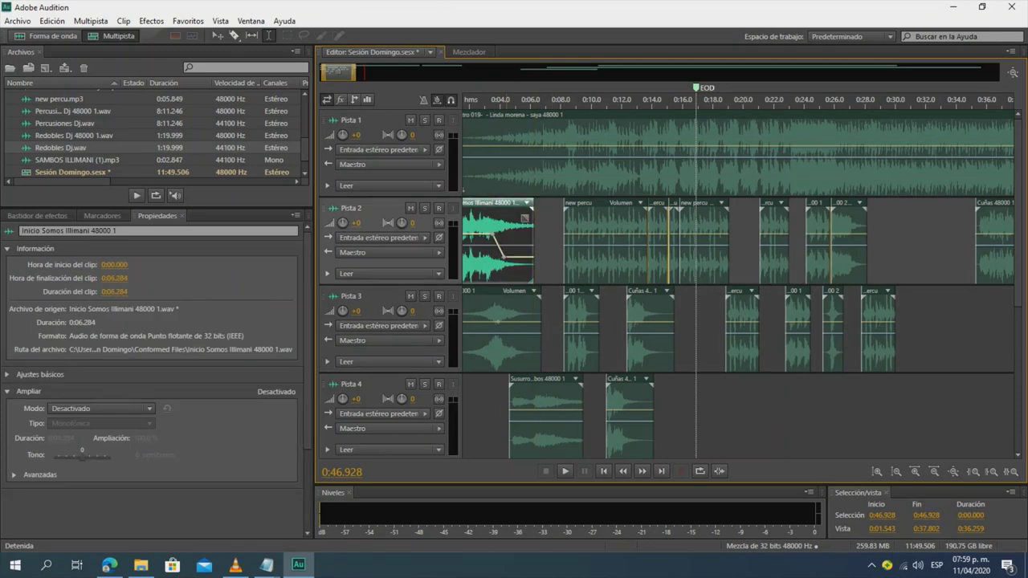
{"action": "left_click_drag", "start_coordinate": [504, 257], "coordinate": [534, 246]}
{"action": "left_click", "coordinate": [541, 247]}
- Play the mix from the session start and shift the Fx 48000 1 clip on Pista 3 to start at 0:01.711
{"action": "key", "text": "Home"}
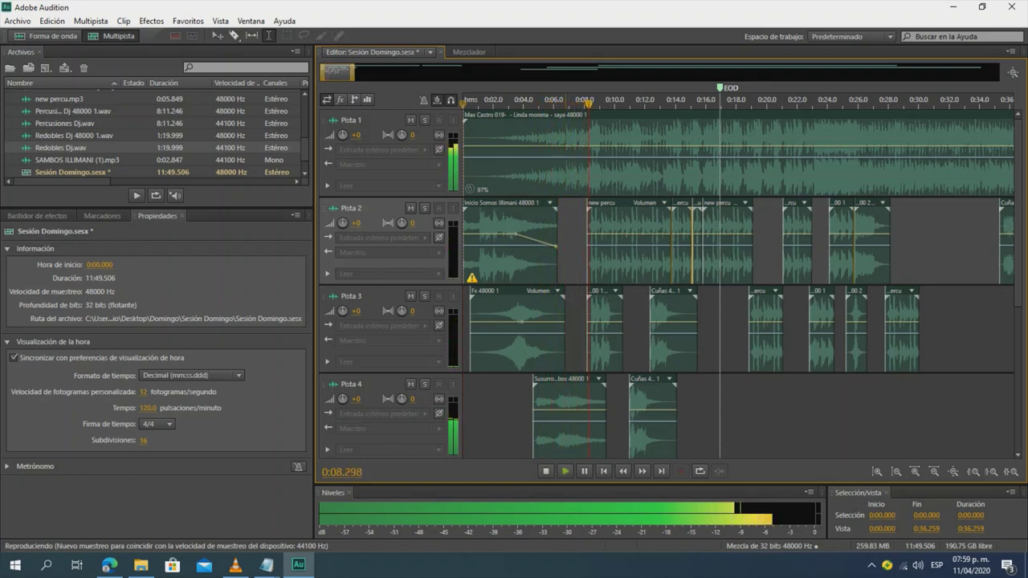
{"action": "key", "text": "space"}
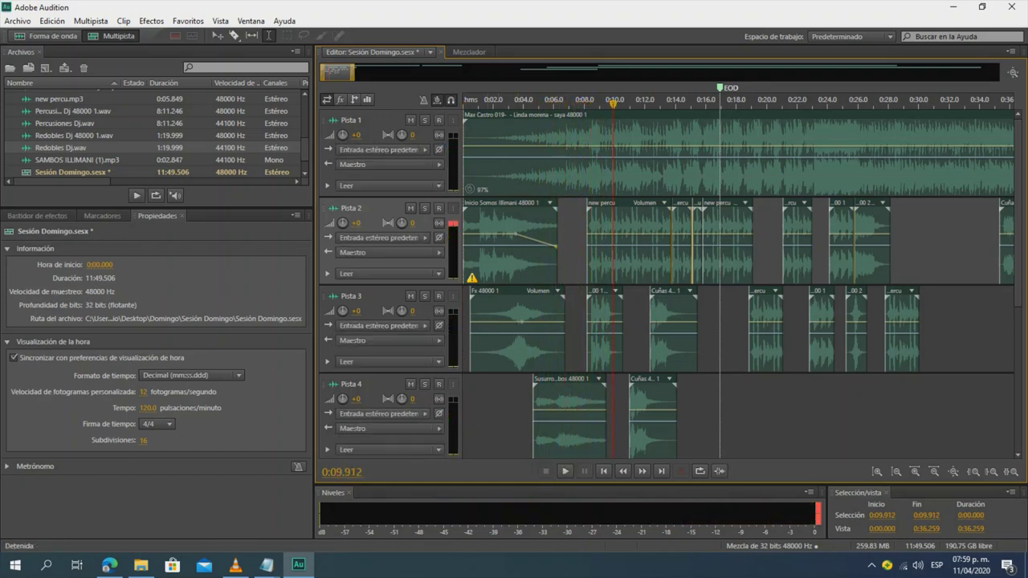
{"action": "left_click", "coordinate": [487, 103]}
{"action": "key", "text": "space"}
{"action": "scroll", "coordinate": [498, 103], "scroll_direction": "up", "scroll_amount": 3}
{"action": "left_click", "coordinate": [530, 292]}
{"action": "left_click_drag", "start_coordinate": [530, 292], "coordinate": [552, 292]}
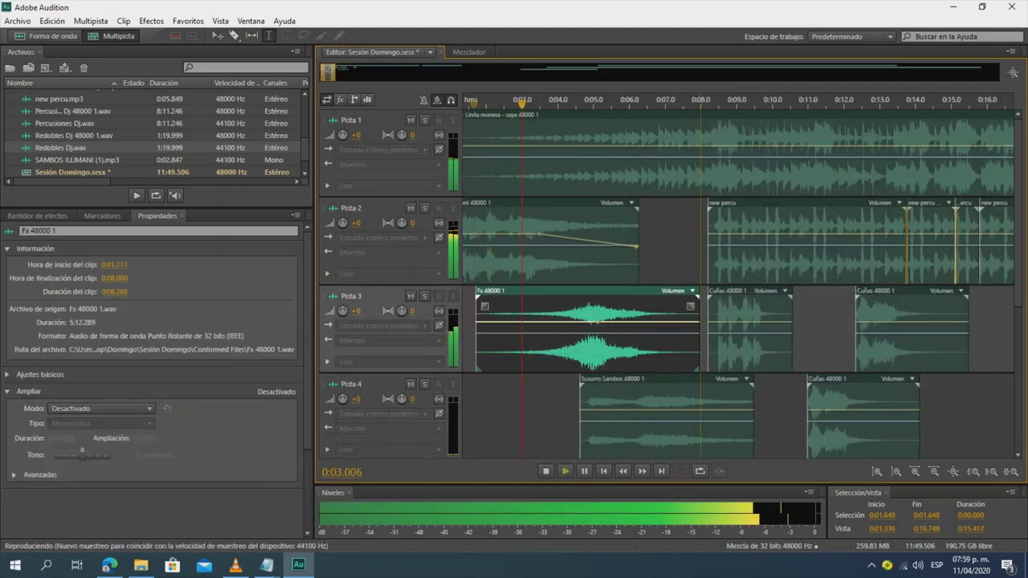
{"action": "key", "text": "space"}
- Replay the opening from 0:01.000 and move the Fx 48000 1 clip on Pista 3 to start at 0:01.280
{"action": "left_click", "coordinate": [512, 414]}
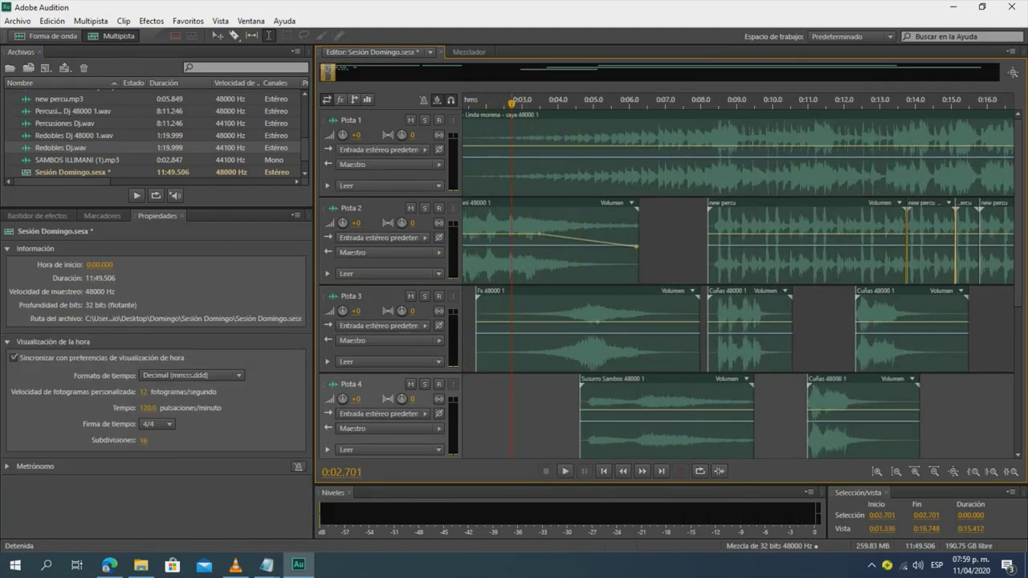
{"action": "key", "text": "Home"}
{"action": "left_click", "coordinate": [498, 414]}
{"action": "key", "text": "space"}
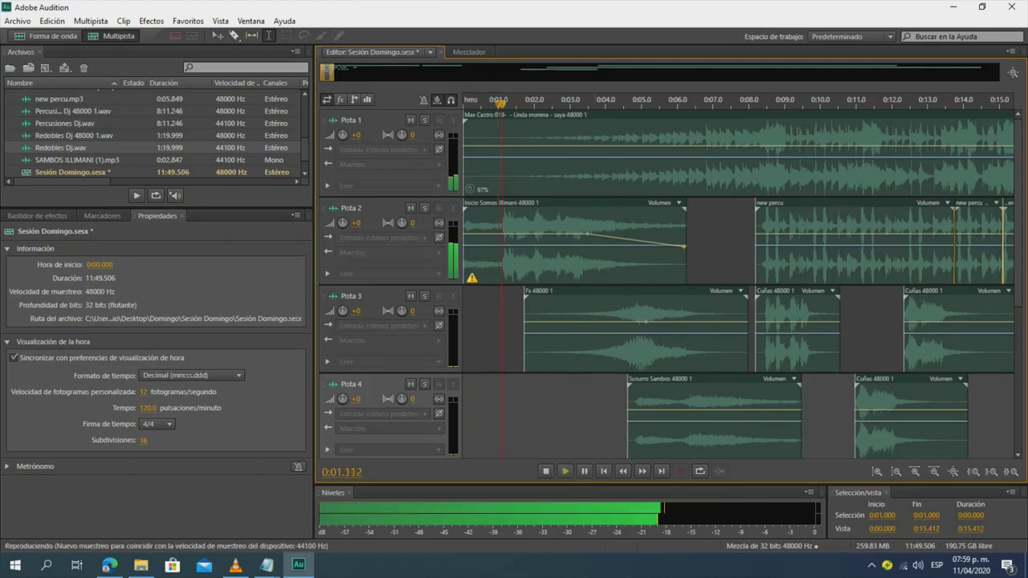
{"action": "left_click_drag", "start_coordinate": [623, 292], "coordinate": [607, 291]}
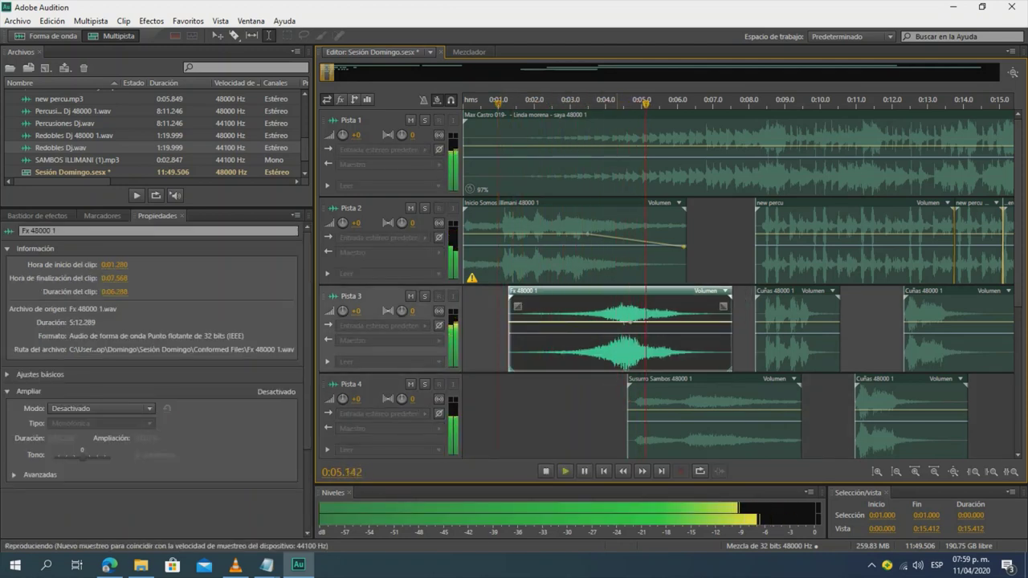
{"action": "key", "text": "space"}
- Play the opening again and align the start of the Fx 48000 1 clip on Pista 3 with 0:01.000
{"action": "left_click", "coordinate": [498, 414]}
{"action": "key", "text": "space"}
{"action": "left_click_drag", "start_coordinate": [608, 291], "coordinate": [596, 291]}
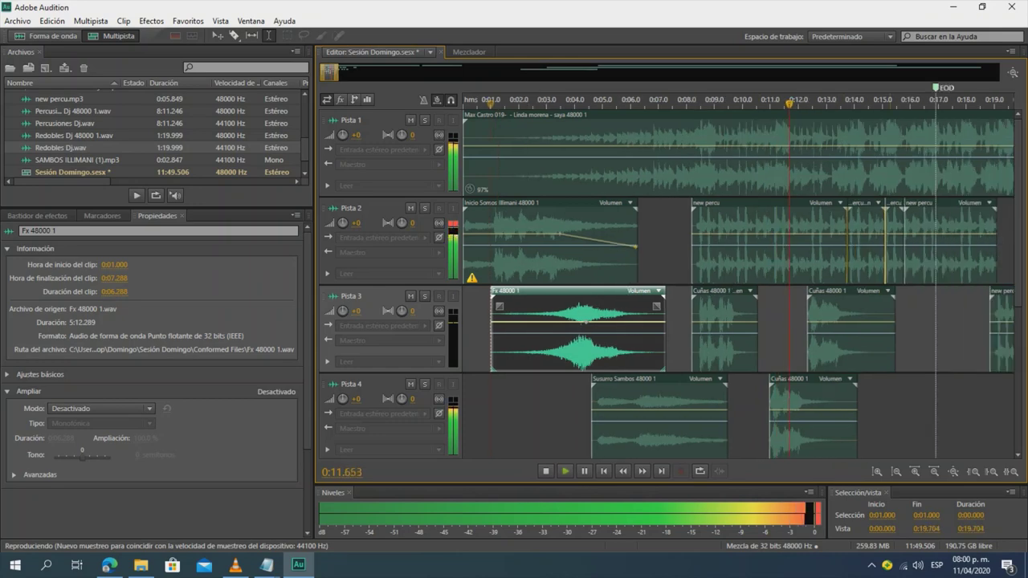
{"action": "key", "text": "space"}
- Play the mix from 0:07.288 and review how the percussion, Cuñas, Redobles and Fx clips fit the song up to about 0:25
{"action": "left_click", "coordinate": [507, 242]}
{"action": "key", "text": "space"}
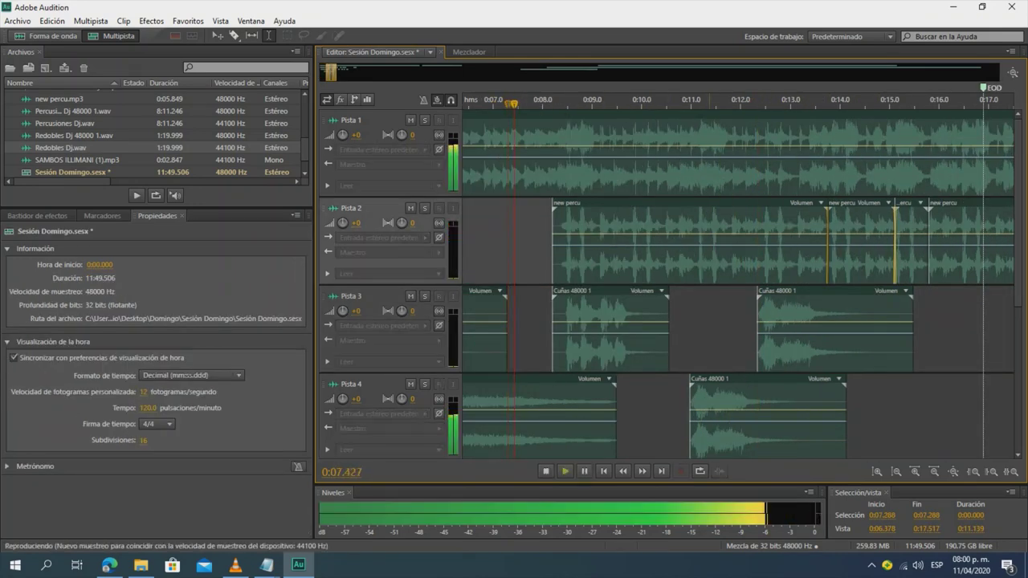
{"action": "left_click", "coordinate": [763, 430]}
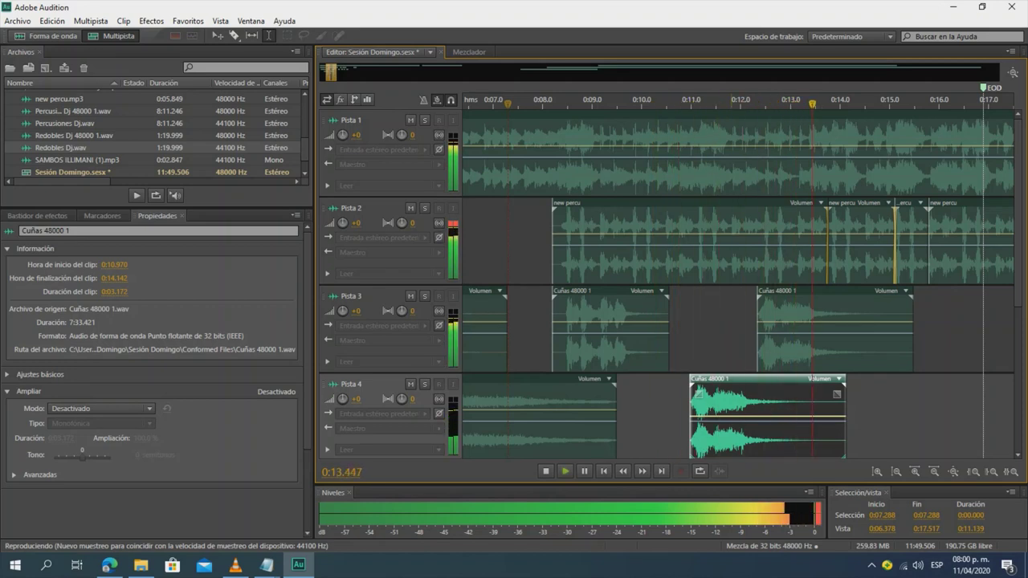
{"action": "scroll", "coordinate": [330, 73], "scroll_direction": "down", "scroll_amount": 4}
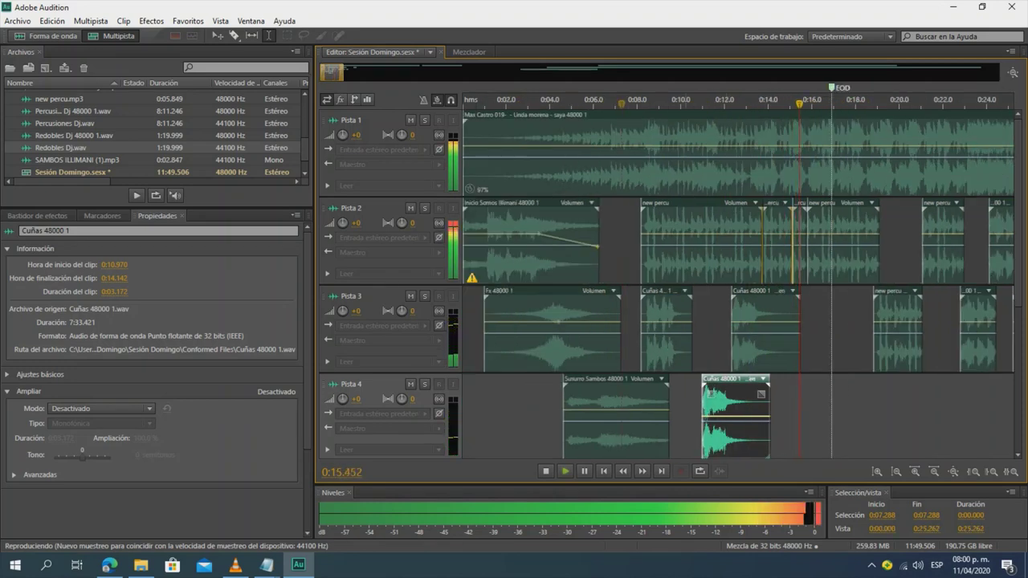
{"action": "scroll", "coordinate": [670, 278], "scroll_direction": "down", "scroll_amount": 1}
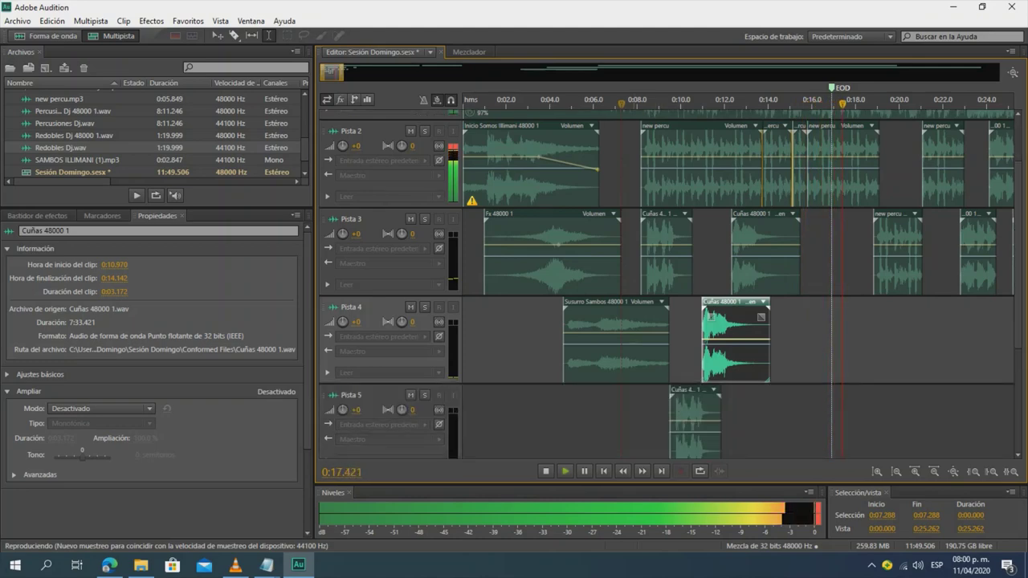
{"action": "scroll", "coordinate": [670, 278], "scroll_direction": "up", "scroll_amount": 1}
{"action": "scroll", "coordinate": [811, 100], "scroll_direction": "down", "scroll_amount": 2}
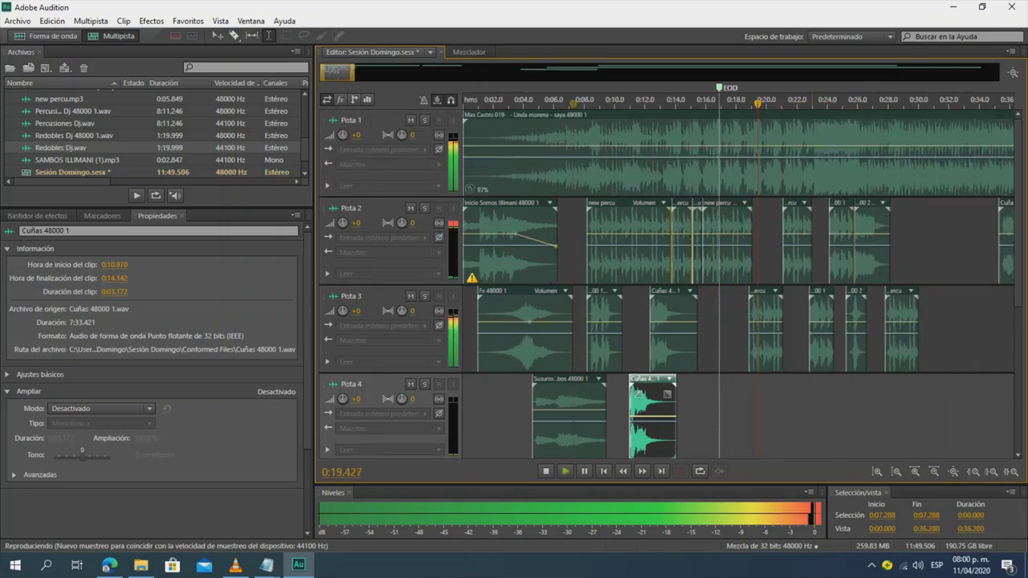
{"action": "scroll", "coordinate": [812, 100], "scroll_direction": "down", "scroll_amount": 1}
{"action": "scroll", "coordinate": [812, 100], "scroll_direction": "up", "scroll_amount": 1}
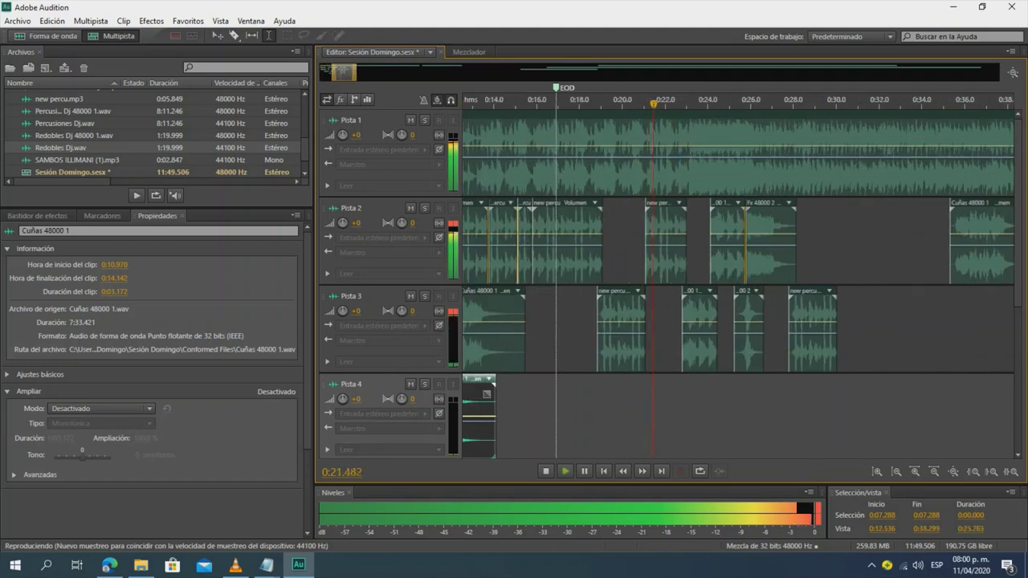
{"action": "key", "text": "equal"}
{"action": "key", "text": "equal"}
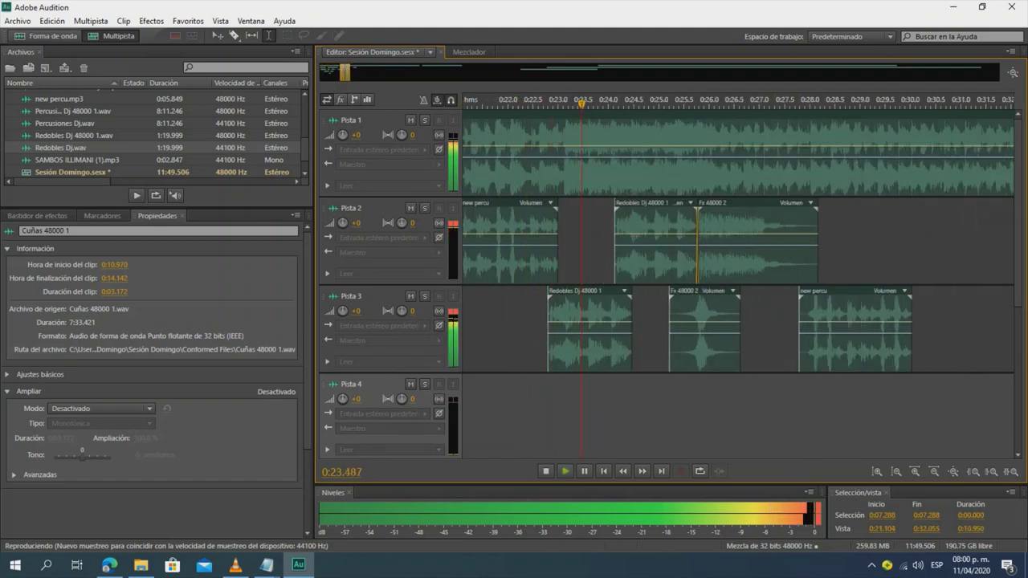
{"action": "scroll", "coordinate": [788, 100], "scroll_direction": "down", "scroll_amount": 3}
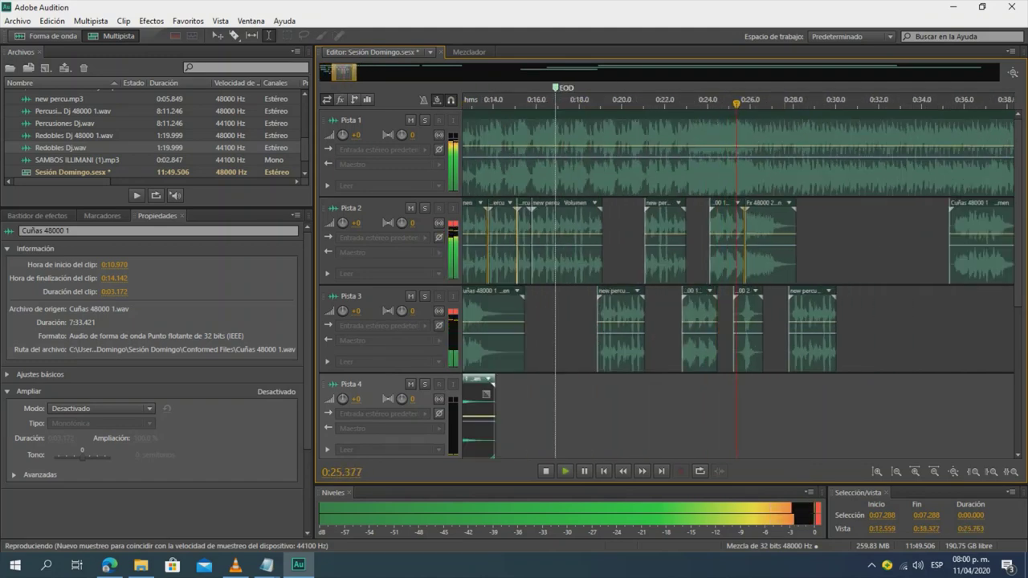
{"action": "scroll", "coordinate": [789, 100], "scroll_direction": "up", "scroll_amount": 4}
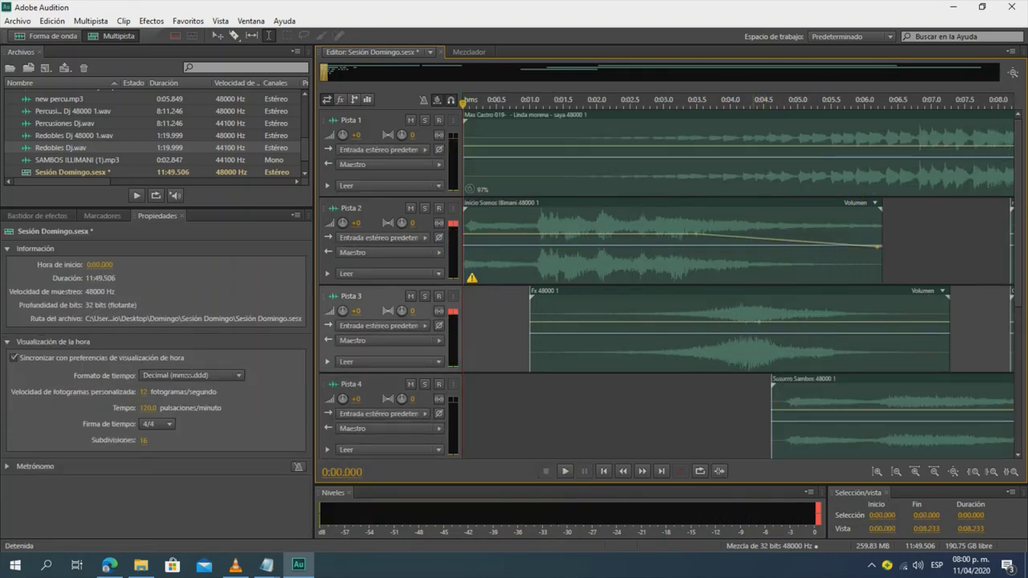
- Replay the opening from the session start to 0:14.483, return to the start and briefly play the intro again
{"action": "key", "text": "space"}
{"action": "key", "text": "minus"}
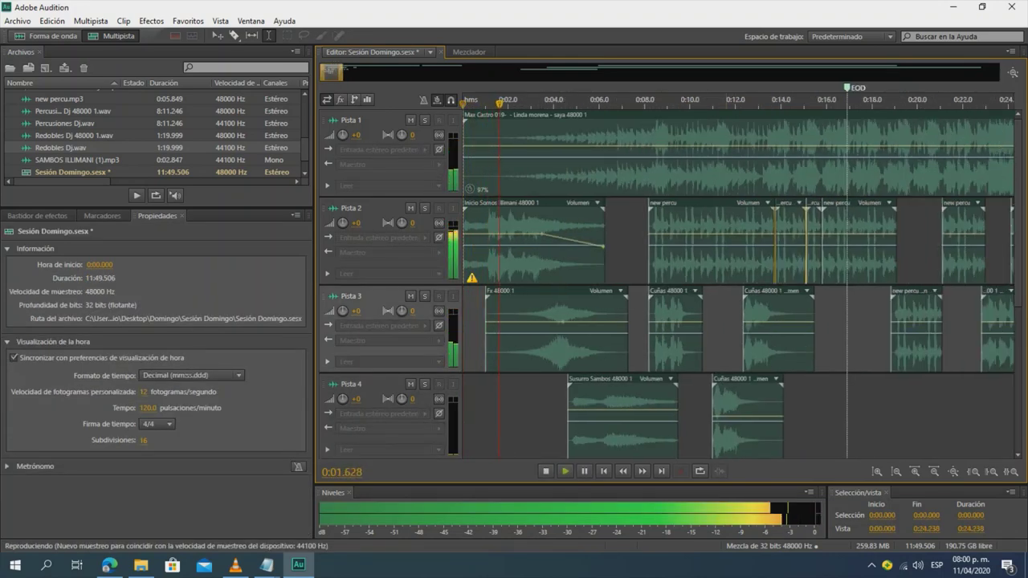
{"action": "key", "text": "space"}
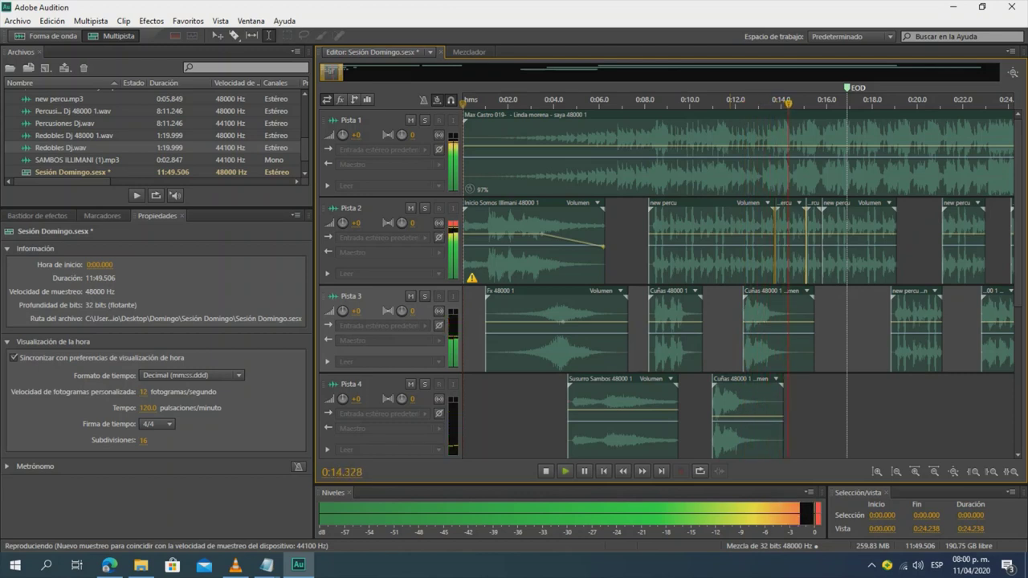
{"action": "key", "text": "space"}
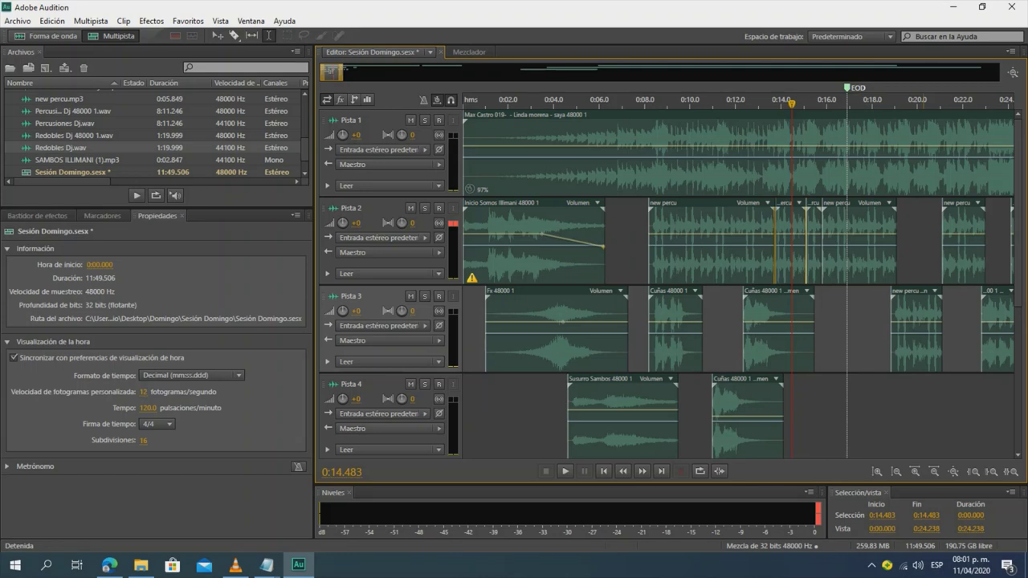
{"action": "key", "text": "Home"}
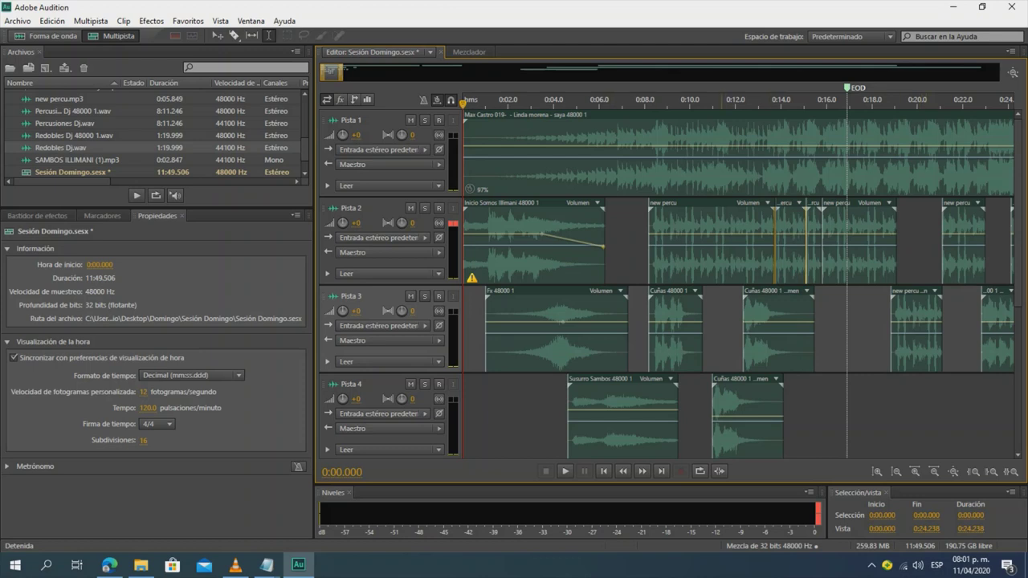
{"action": "key", "text": "space"}
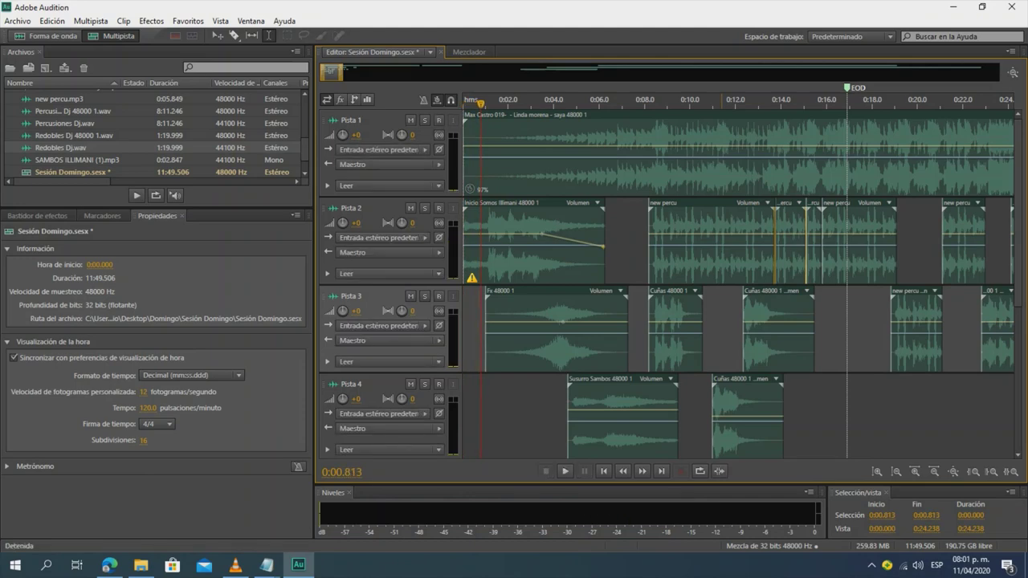
- Switch to Bloc de notas, write the note "acomode solo algunas cosillas", clear it and return to Adobe Audition
{"action": "mouse_move", "coordinate": [267, 565]}
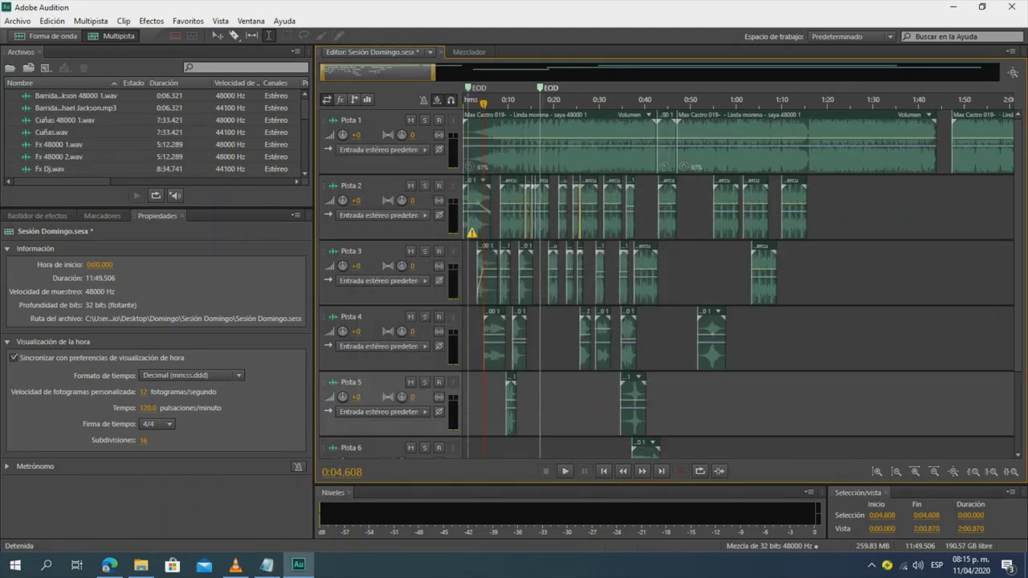
{"action": "left_click", "coordinate": [267, 565]}
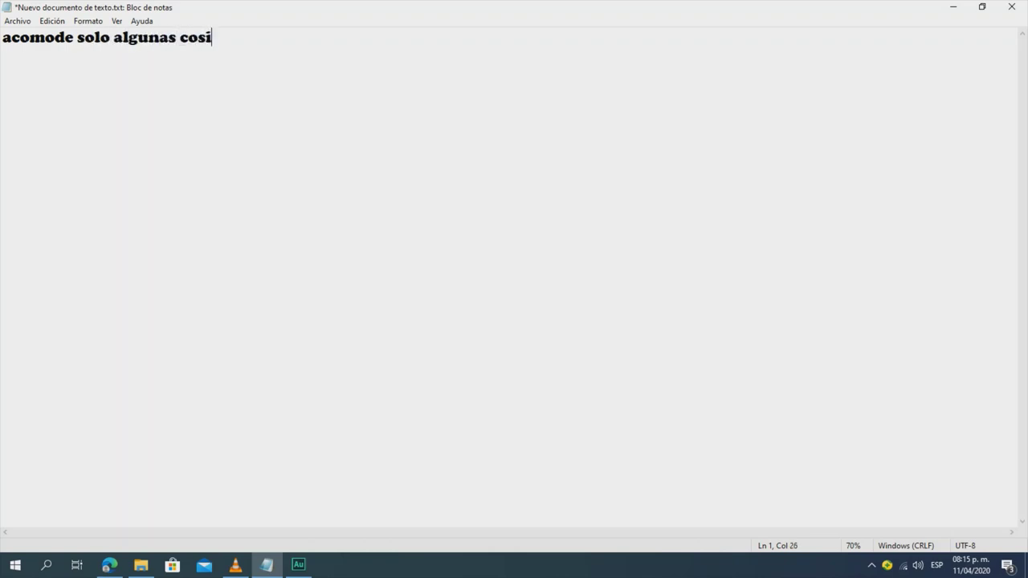
{"action": "key", "text": "shift+Home"}
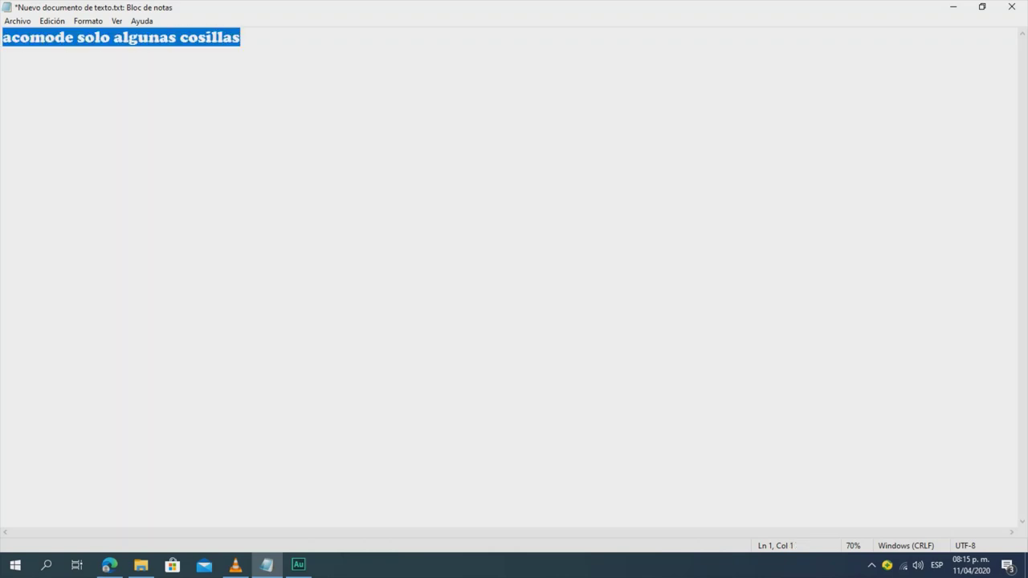
{"action": "key", "text": "BackSpace"}
{"action": "left_click", "coordinate": [298, 565]}
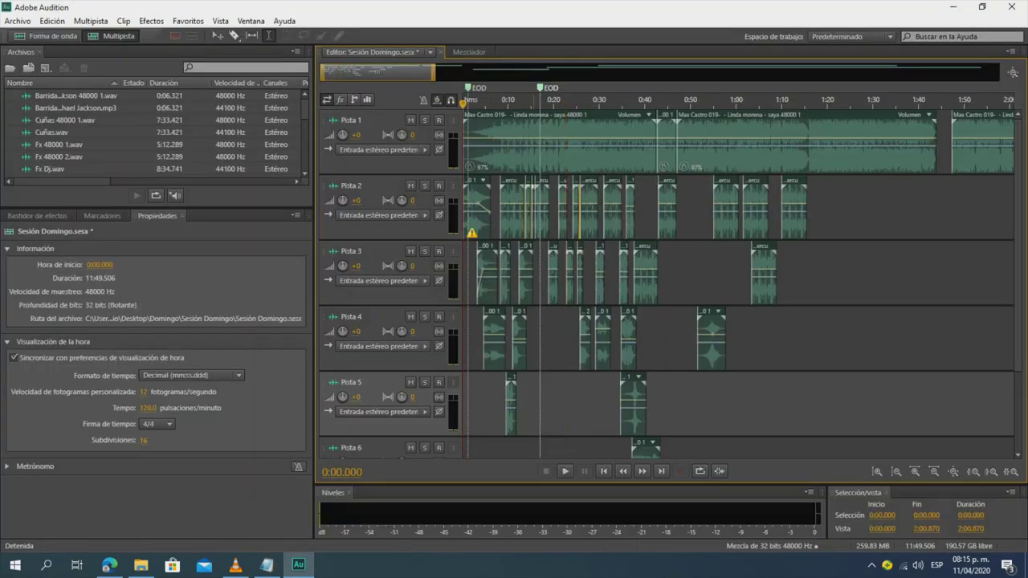
- Play the rearranged mix from the session start and examine the intro and percussion clips on Pista 1 to Pista 5 up to about 0:19
{"action": "key", "text": "space"}
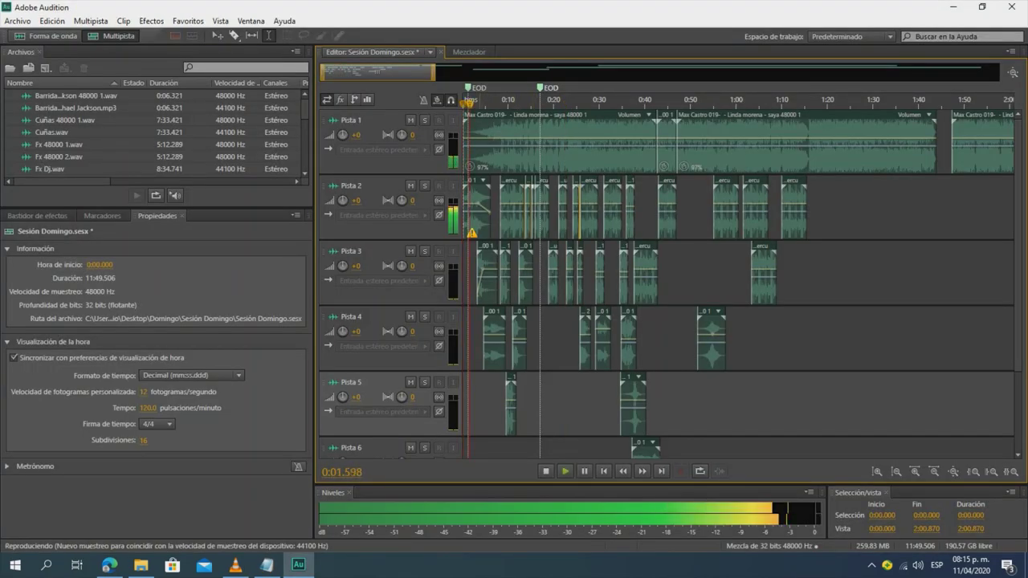
{"action": "scroll", "coordinate": [480, 233], "scroll_direction": "up", "scroll_amount": 8}
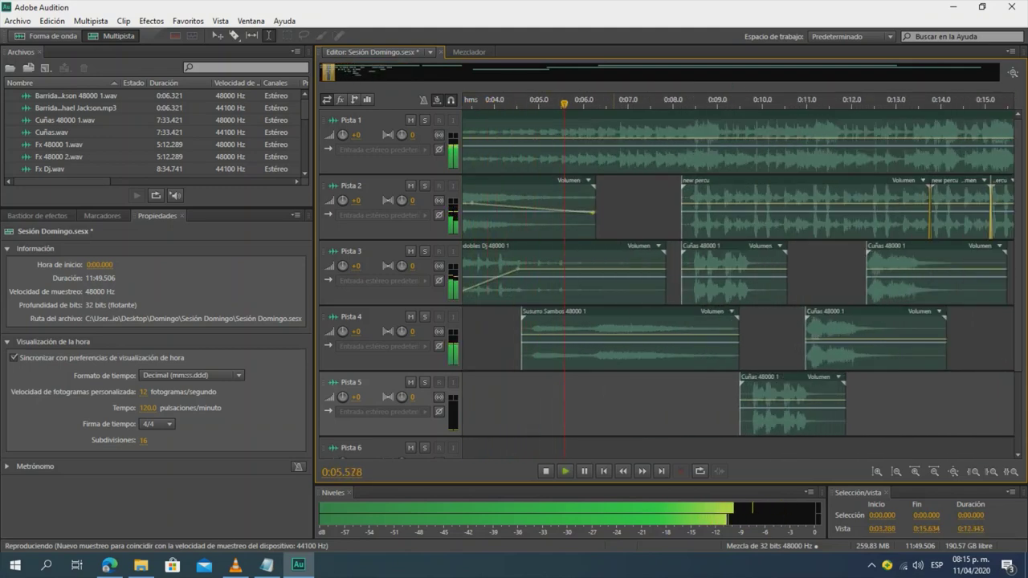
{"action": "key", "text": "minus"}
{"action": "scroll", "coordinate": [787, 273], "scroll_direction": "down", "scroll_amount": 1}
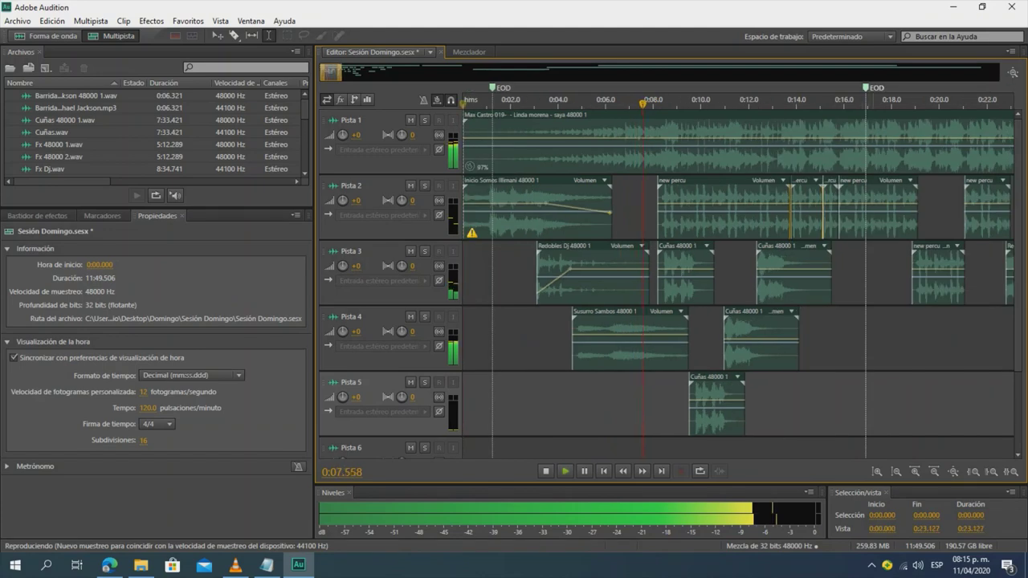
{"action": "scroll", "coordinate": [835, 273], "scroll_direction": "up", "scroll_amount": 1}
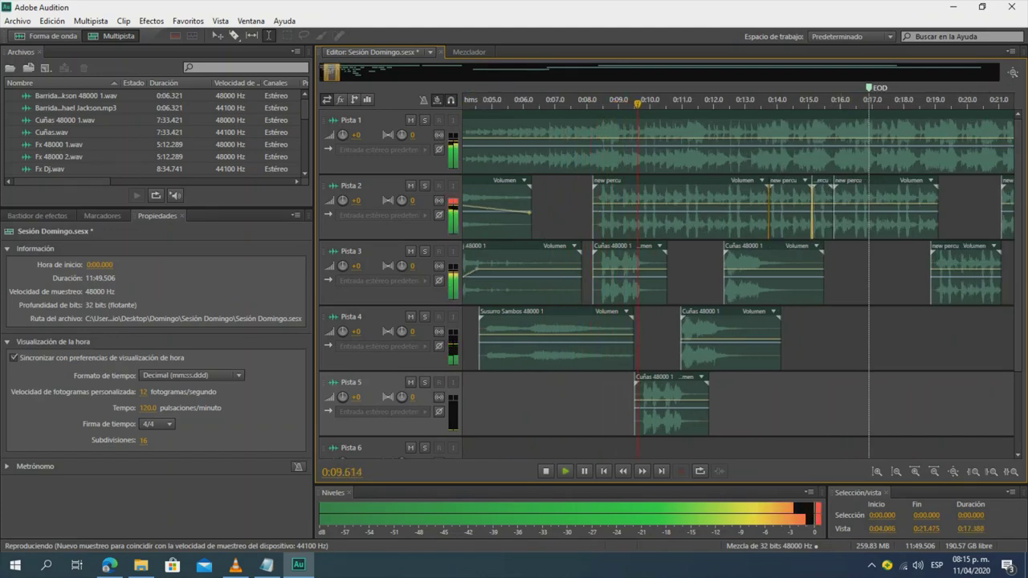
{"action": "scroll", "coordinate": [791, 273], "scroll_direction": "down", "scroll_amount": 2}
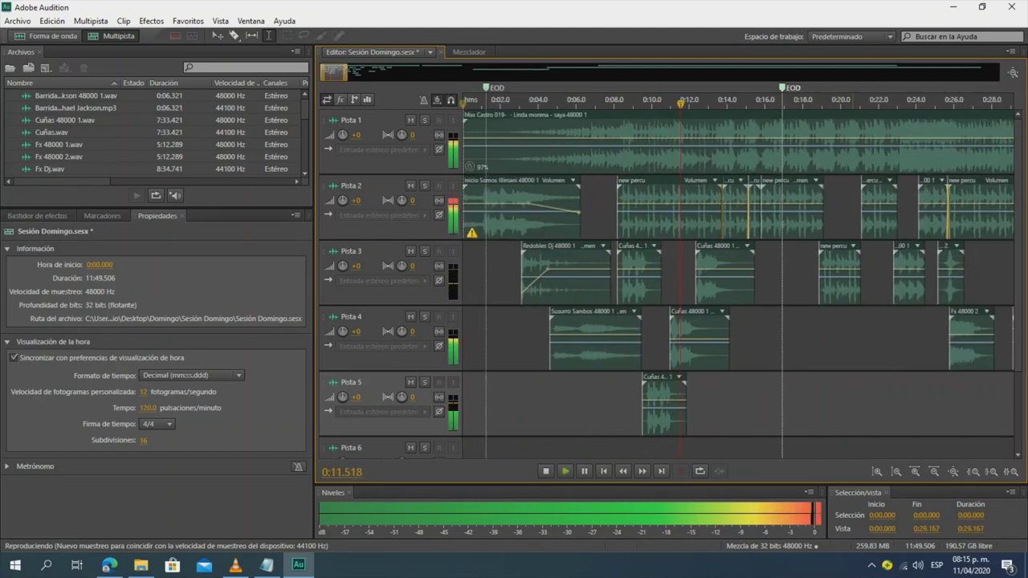
{"action": "scroll", "coordinate": [791, 273], "scroll_direction": "up", "scroll_amount": 1}
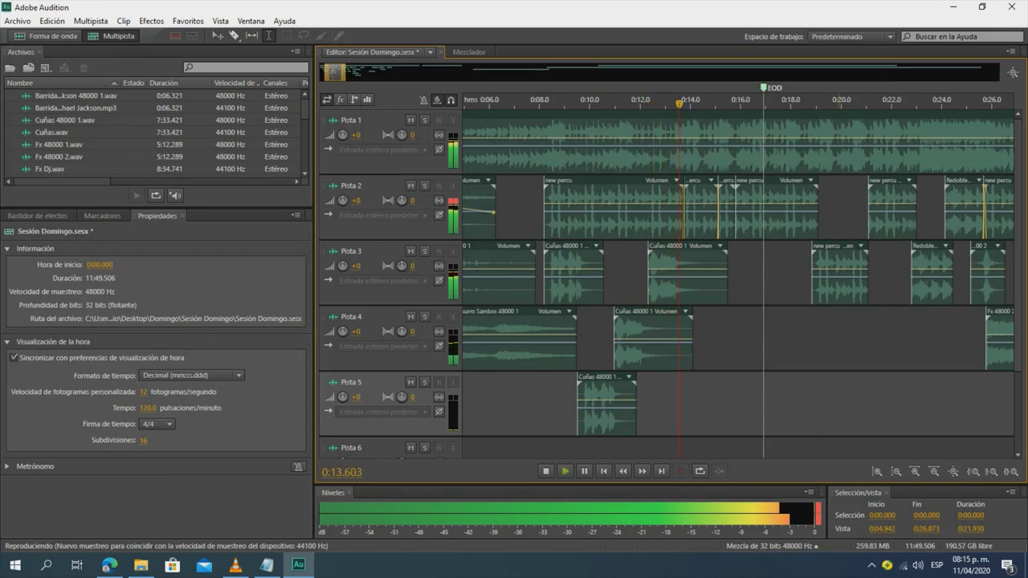
{"action": "scroll", "coordinate": [791, 273], "scroll_direction": "down", "scroll_amount": 2}
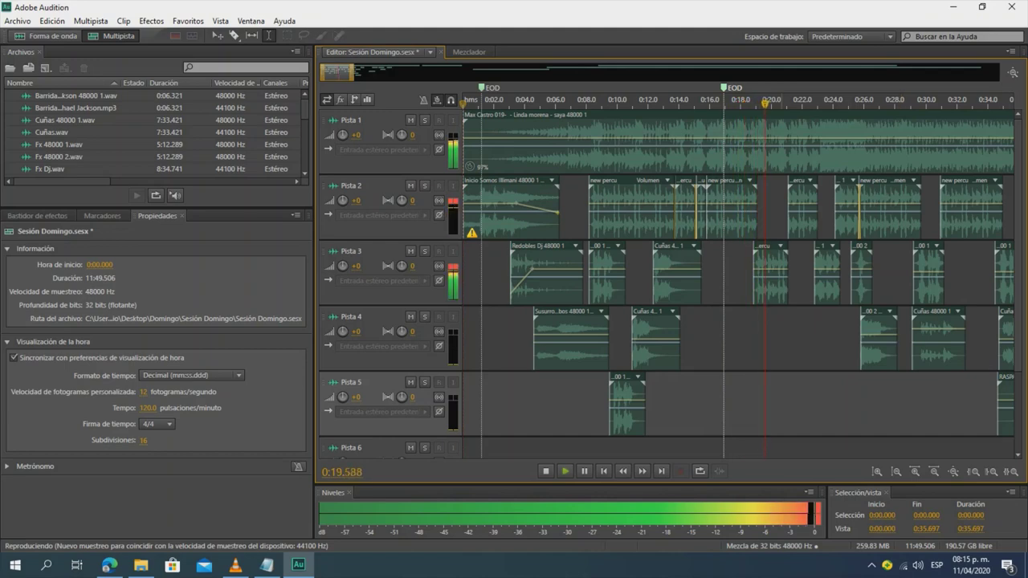
- Examine the new percu, Redobles Dj, Fx 48000 2 and Cuñas clips between about 0:20 and 0:28 during playback
{"action": "scroll", "coordinate": [720, 273], "scroll_direction": "down", "scroll_amount": 4}
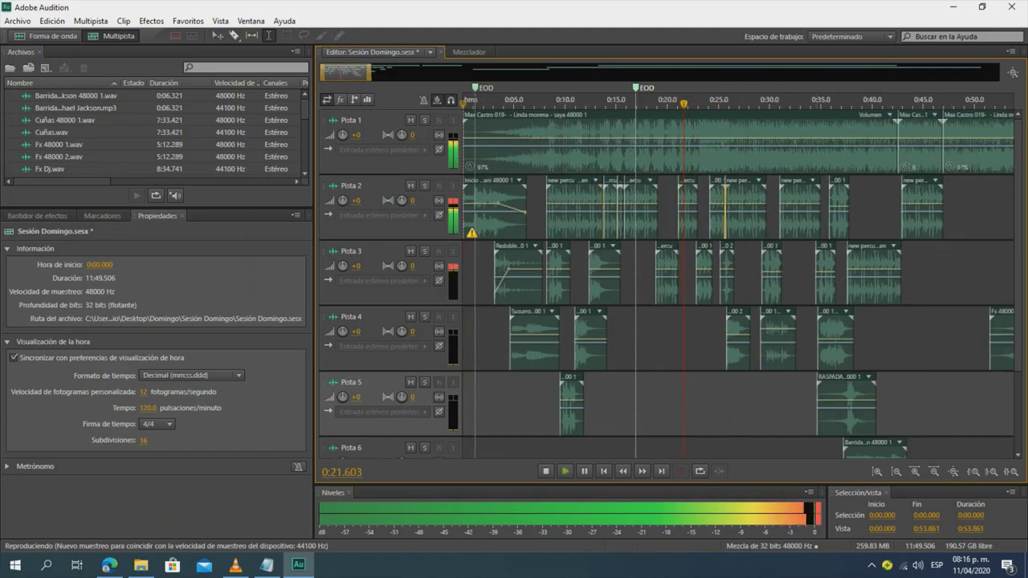
{"action": "scroll", "coordinate": [719, 273], "scroll_direction": "down", "scroll_amount": 2}
{"action": "scroll", "coordinate": [719, 273], "scroll_direction": "up", "scroll_amount": 3}
{"action": "scroll", "coordinate": [709, 339], "scroll_direction": "up", "scroll_amount": 2}
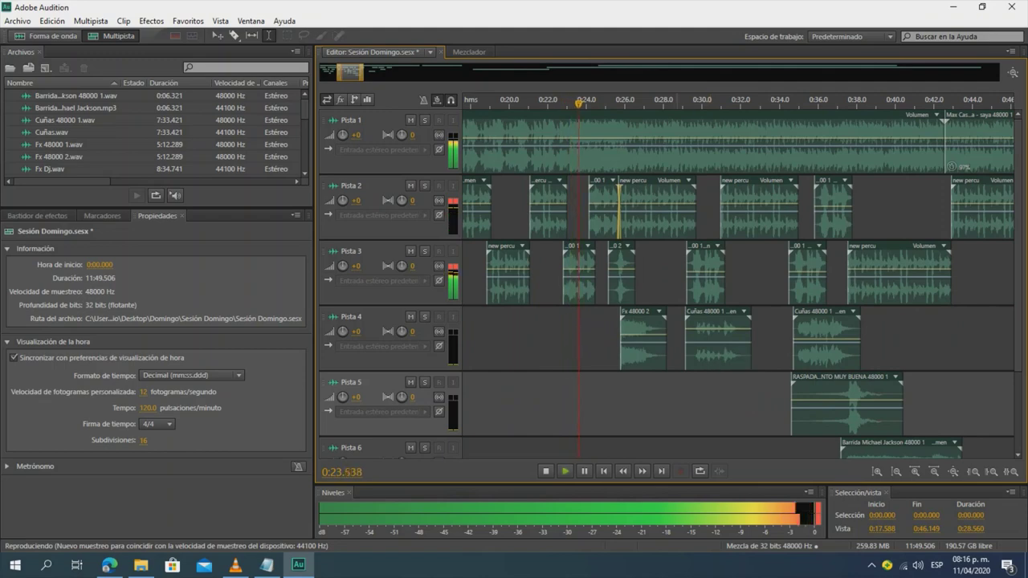
{"action": "scroll", "coordinate": [662, 339], "scroll_direction": "up", "scroll_amount": 2}
{"action": "key", "text": "equal"}
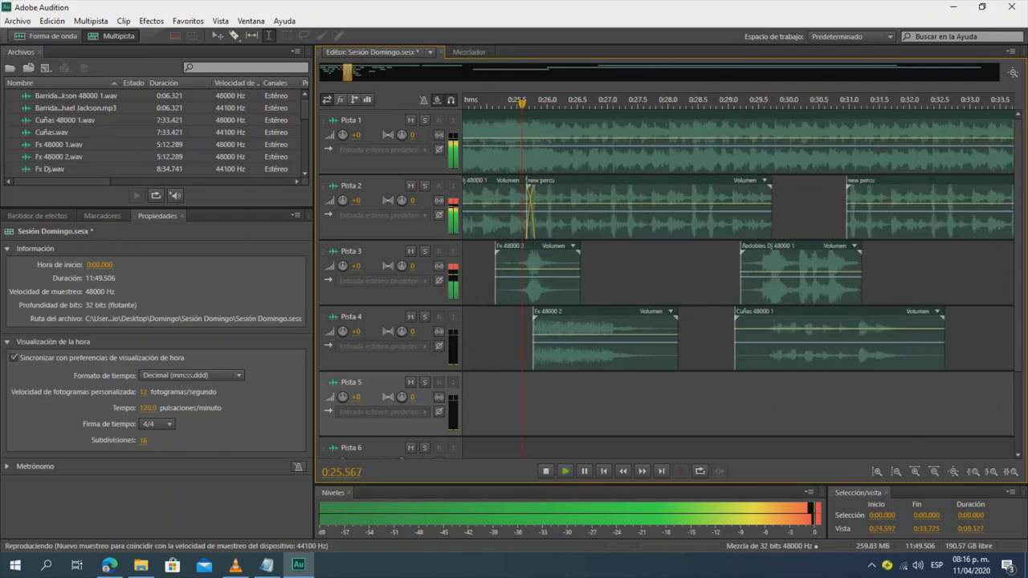
{"action": "key", "text": "minus"}
{"action": "key", "text": "minus"}
{"action": "key", "text": "minus"}
{"action": "key", "text": "minus"}
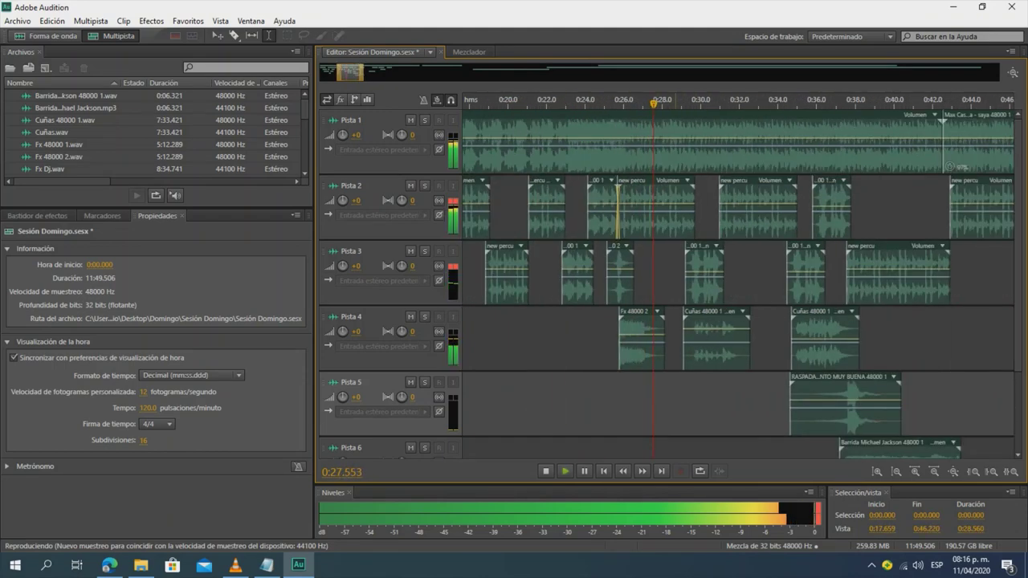
- Examine the new percu, Redobles Dj, Cuñas and RASPADA VIENTO clips during playback from about 0:28 to 0:43, then place the playhead at 0:42.556
{"action": "key", "text": "equal"}
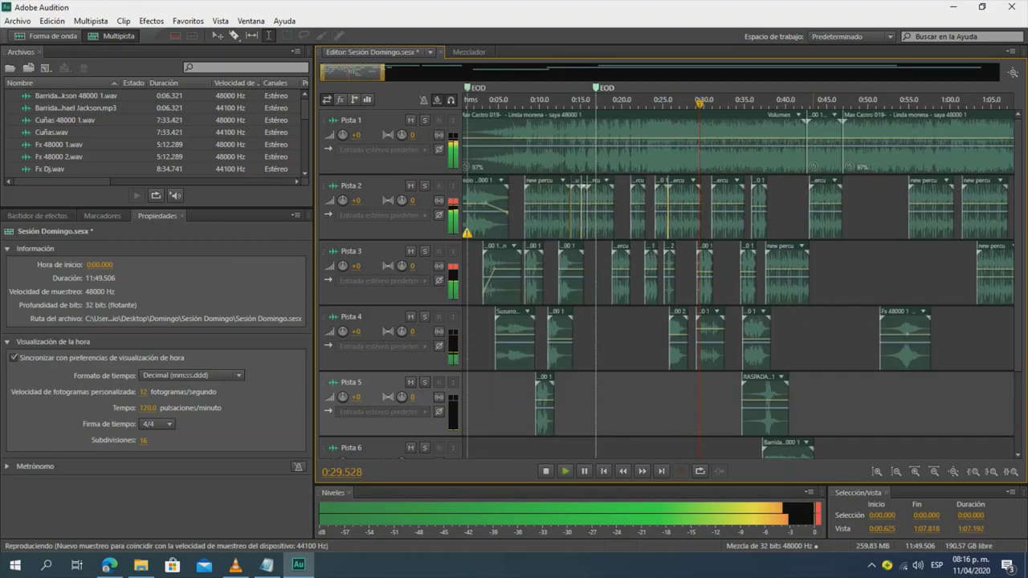
{"action": "key", "text": "equal"}
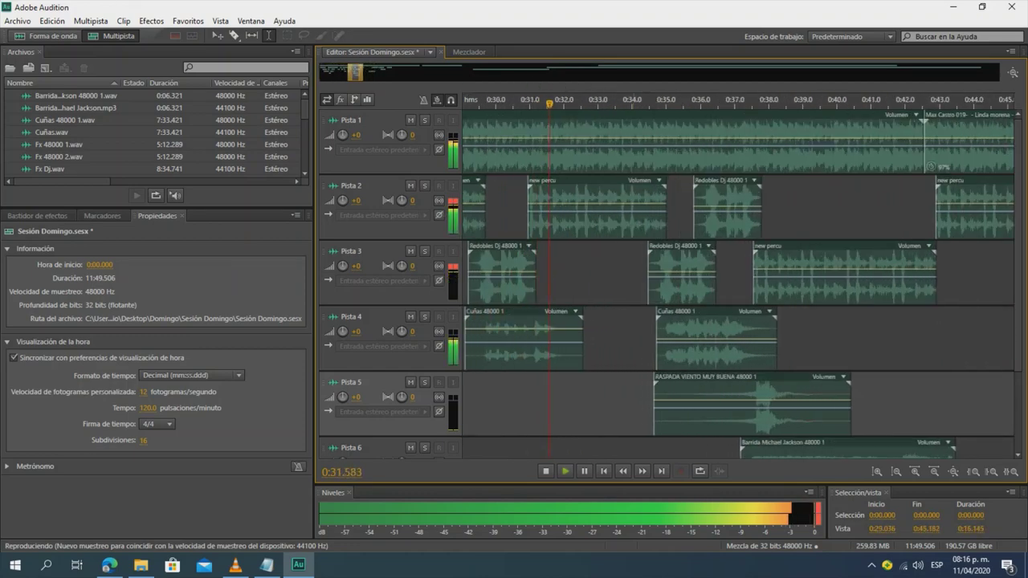
{"action": "key", "text": "minus"}
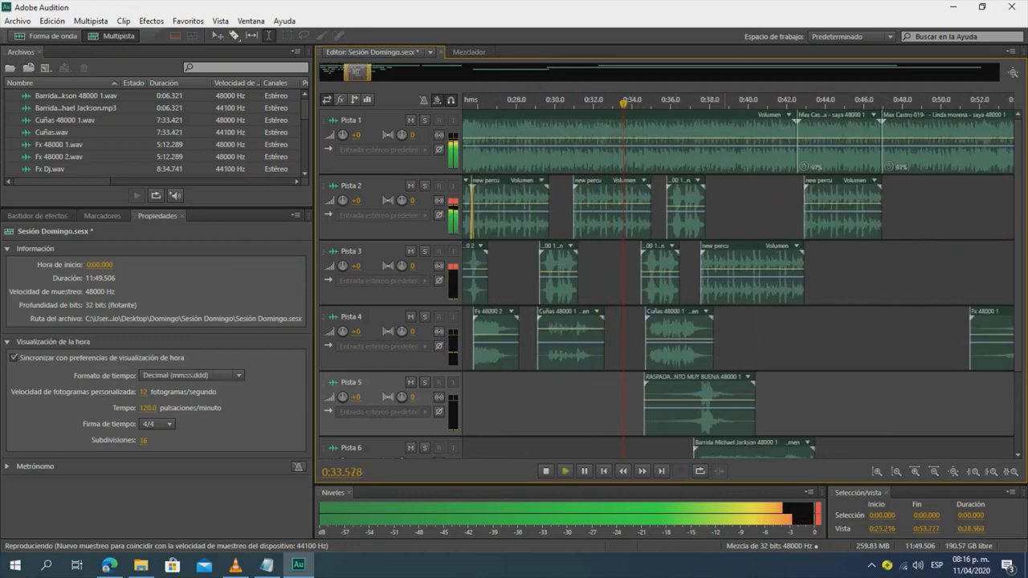
{"action": "scroll", "coordinate": [724, 273], "scroll_direction": "up", "scroll_amount": 2}
{"action": "scroll", "coordinate": [724, 273], "scroll_direction": "down", "scroll_amount": 3}
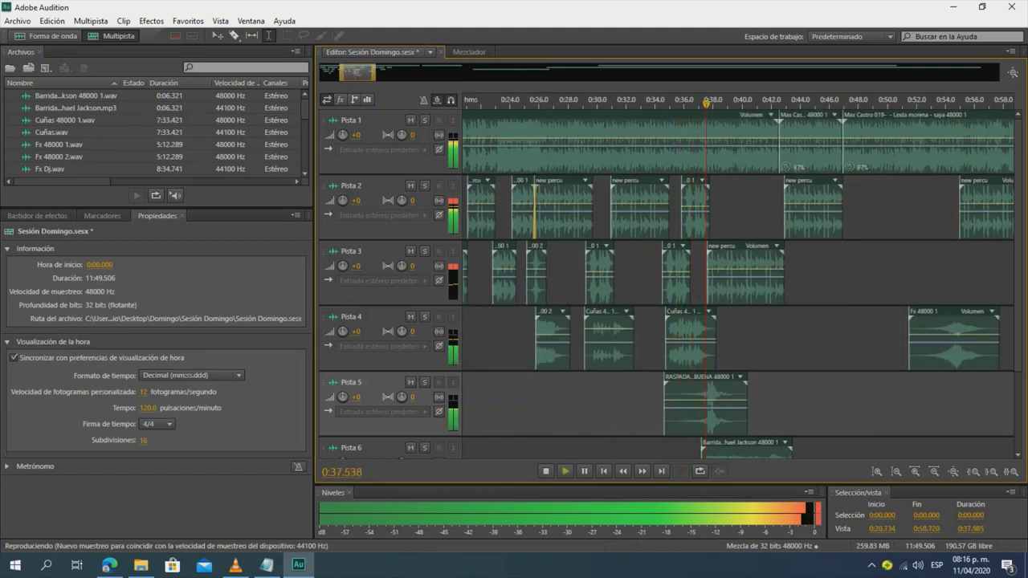
{"action": "scroll", "coordinate": [670, 279], "scroll_direction": "down", "scroll_amount": 2}
{"action": "scroll", "coordinate": [669, 280], "scroll_direction": "up", "scroll_amount": 2}
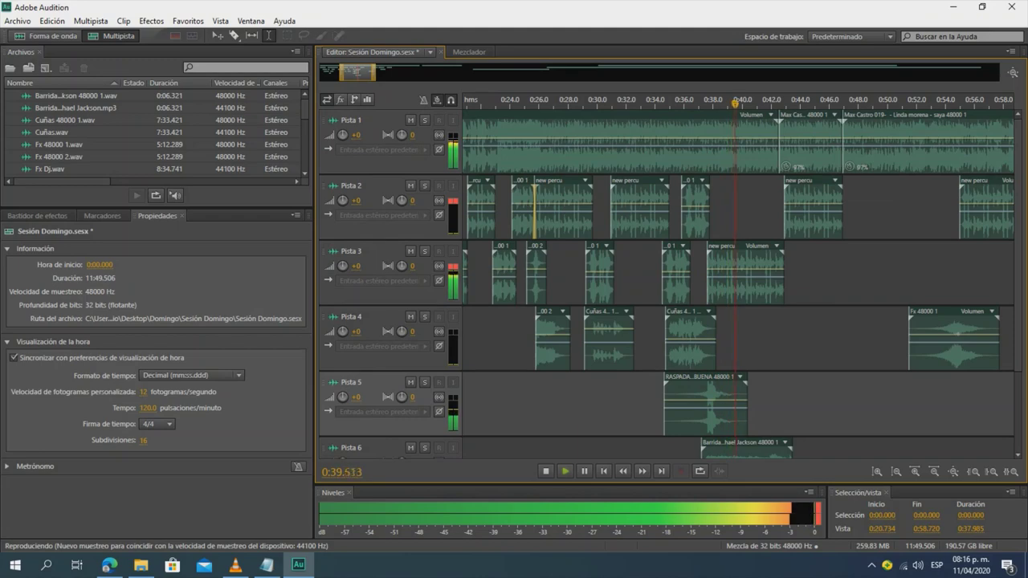
{"action": "key", "text": "equal"}
{"action": "key", "text": "equal"}
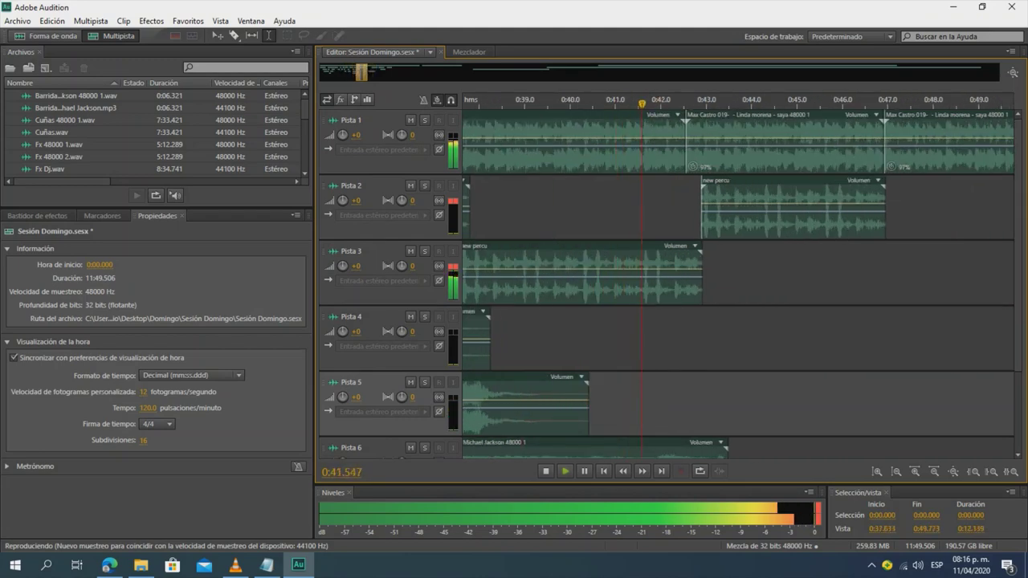
{"action": "key", "text": "minus"}
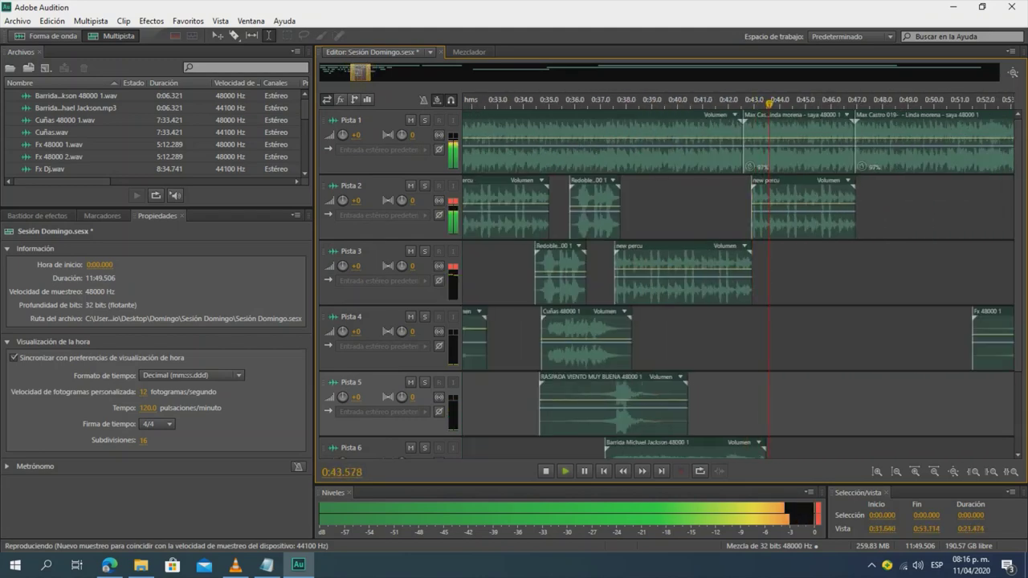
{"action": "key", "text": "space"}
{"action": "left_click", "coordinate": [742, 207]}
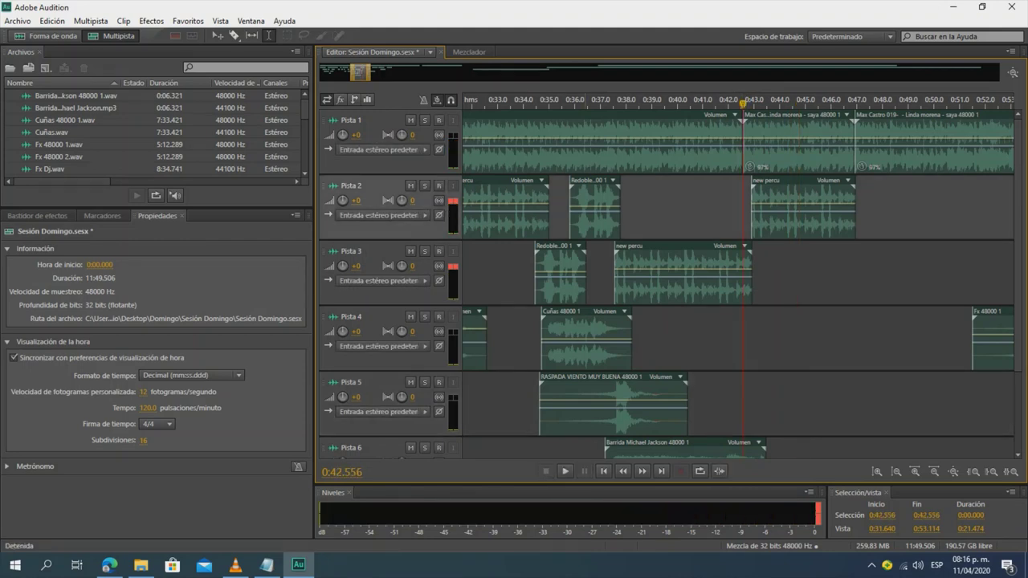
- Switch to Bloc de notas, write the note "Cortare ese pedaso", clear it and return to Adobe Audition
{"action": "left_click", "coordinate": [267, 565]}
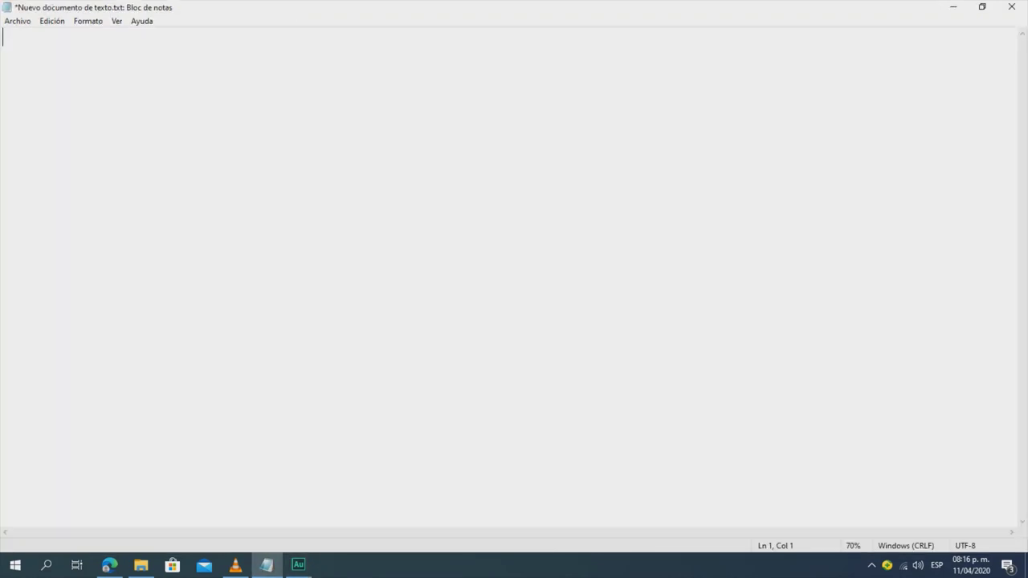
{"action": "type", "text": "rtare ese pedaso"}
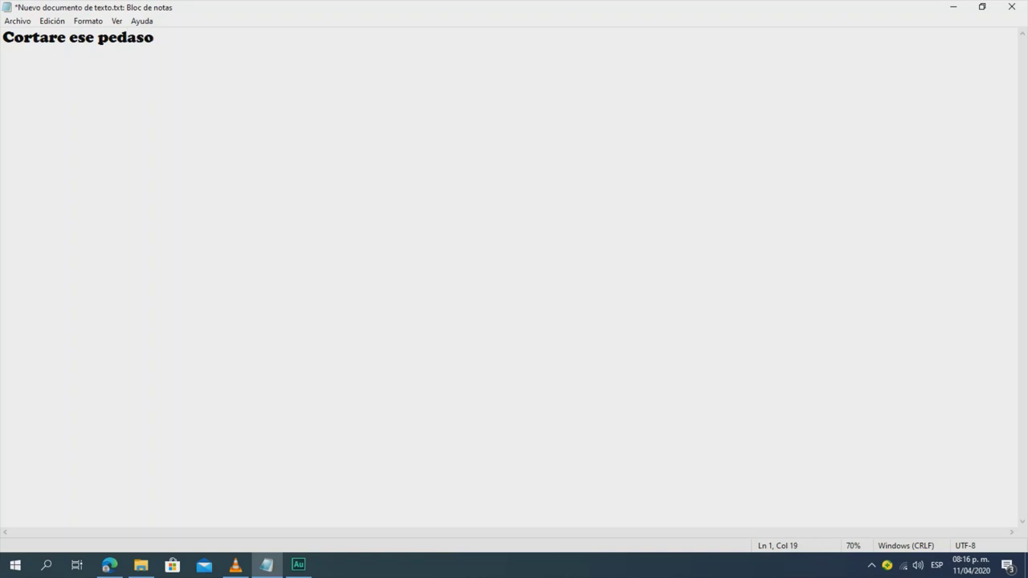
{"action": "key", "text": "ctrl+a"}
{"action": "key", "text": "ctrl+x"}
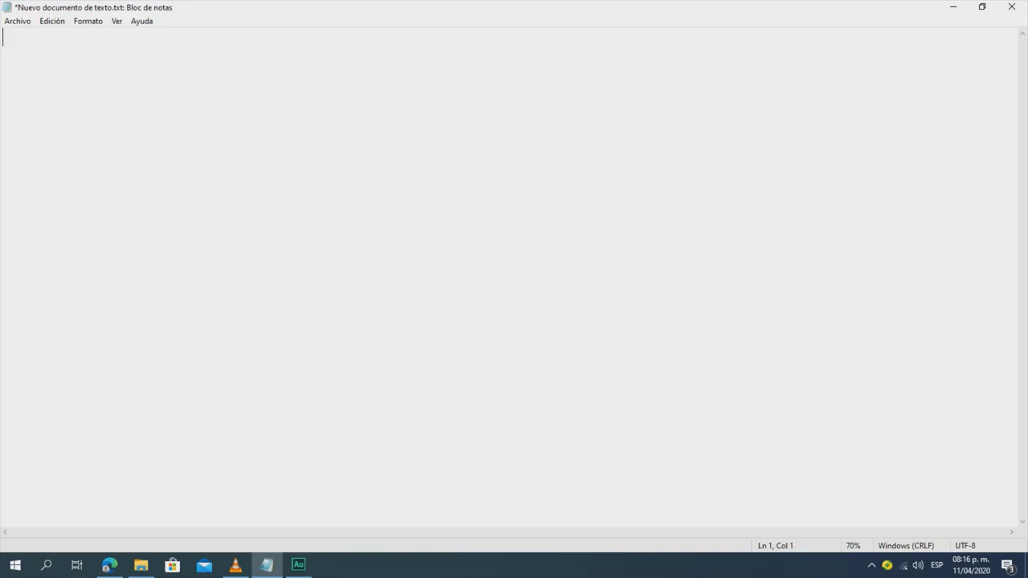
{"action": "left_click", "coordinate": [953, 6]}
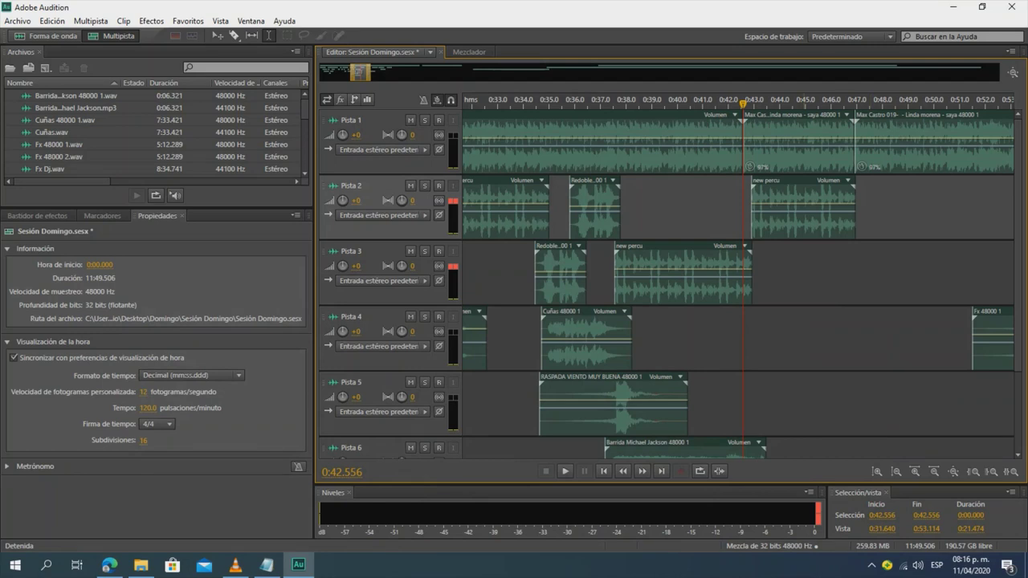
- Delete the short Linda morena clip starting at 0:42.556 on Pista 1 and move the following song clip against the end of the preceding one
{"action": "left_click", "coordinate": [804, 146]}
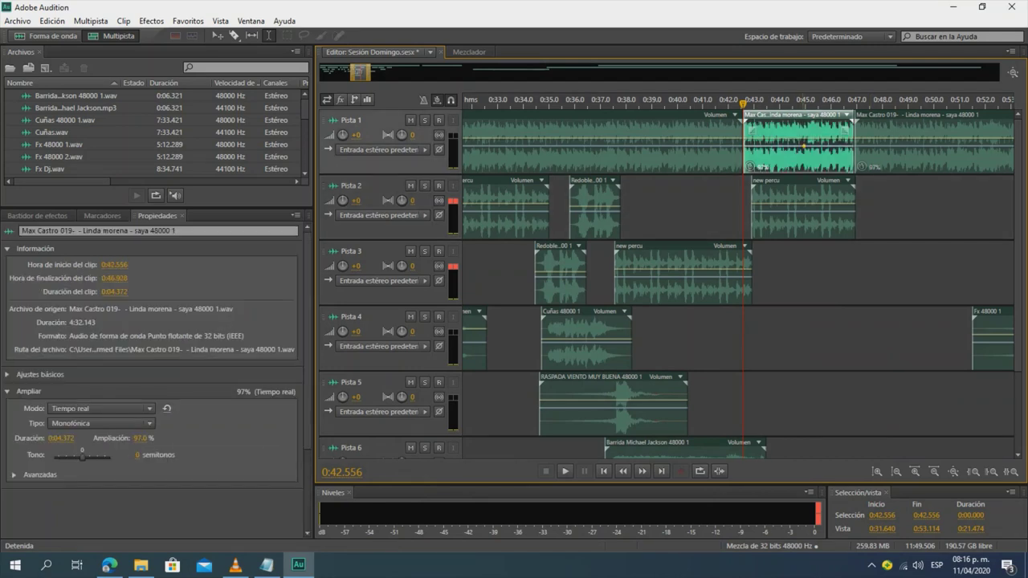
{"action": "key", "text": "Delete"}
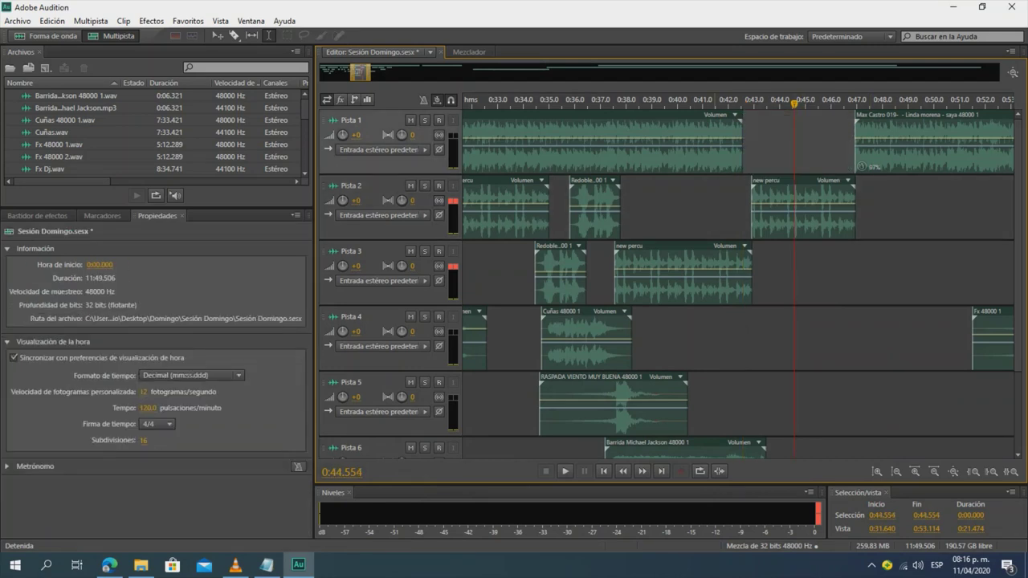
{"action": "left_click", "coordinate": [677, 207]}
{"action": "key", "text": "space"}
{"action": "scroll", "coordinate": [861, 129], "scroll_direction": "down", "scroll_amount": 4}
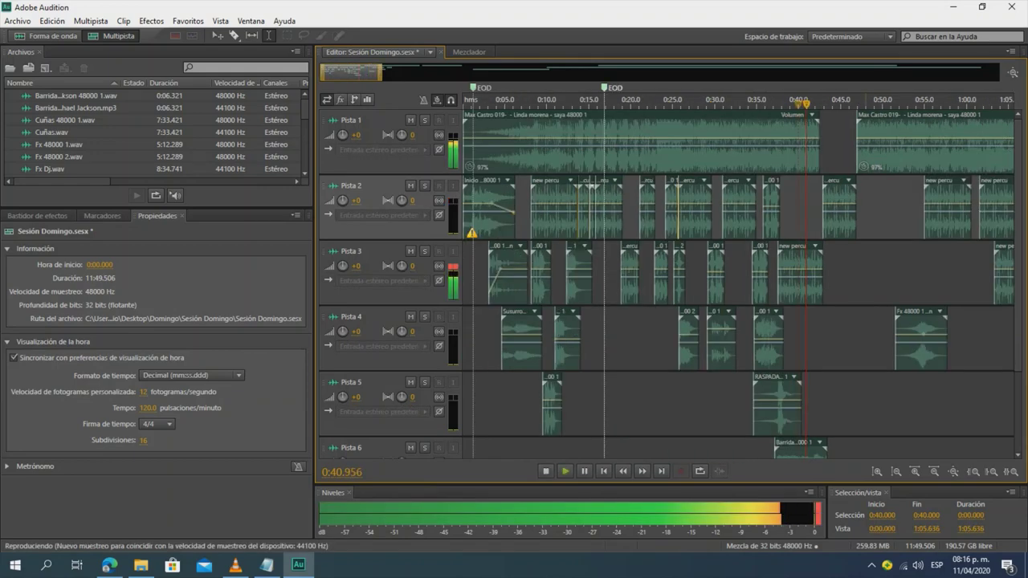
{"action": "scroll", "coordinate": [871, 129], "scroll_direction": "up", "scroll_amount": 3}
{"action": "left_click_drag", "start_coordinate": [874, 115], "coordinate": [785, 116]}
- Play the new song join on Pista 1 from 0:40.427 and again from about 0:41.1, stopping at 0:42.551
{"action": "key", "text": "space"}
{"action": "left_click", "coordinate": [709, 207]}
{"action": "key", "text": "space"}
{"action": "scroll", "coordinate": [759, 200], "scroll_direction": "up", "scroll_amount": 1}
{"action": "scroll", "coordinate": [758, 186], "scroll_direction": "up", "scroll_amount": 7}
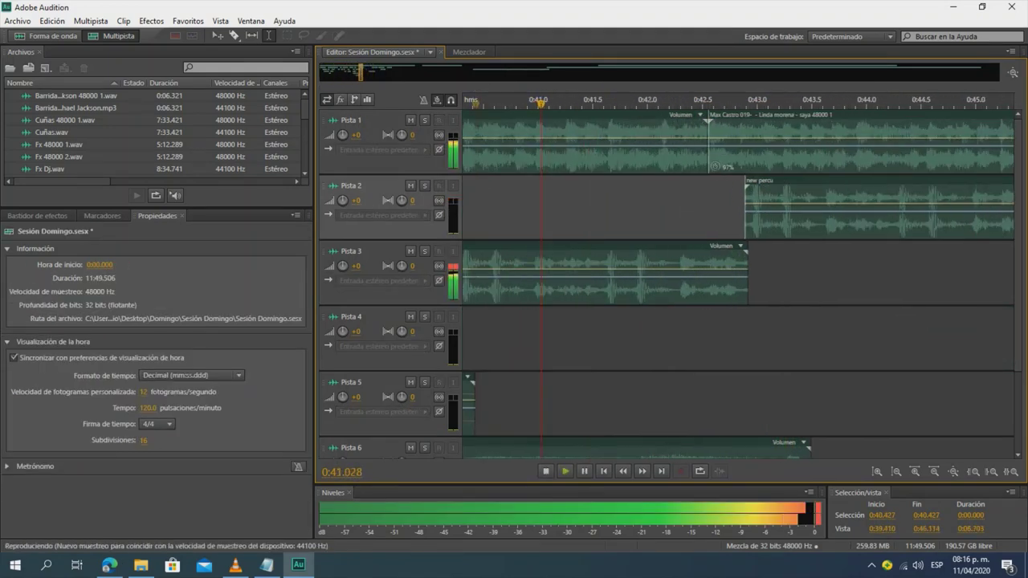
{"action": "scroll", "coordinate": [720, 192], "scroll_direction": "up", "scroll_amount": 3}
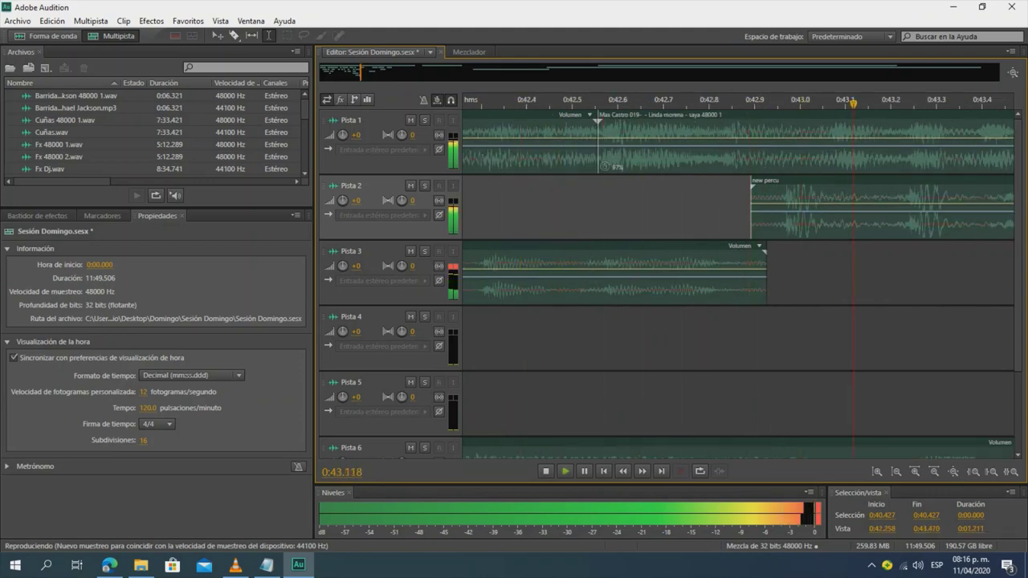
{"action": "scroll", "coordinate": [719, 193], "scroll_direction": "down", "scroll_amount": 3}
{"action": "key", "text": "space"}
{"action": "key", "text": "space"}
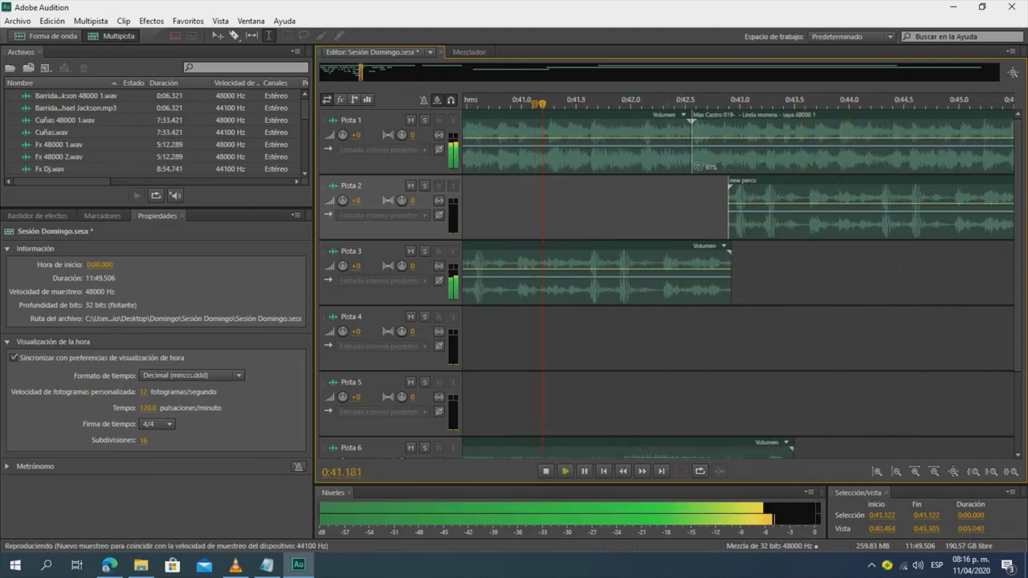
{"action": "scroll", "coordinate": [683, 193], "scroll_direction": "up", "scroll_amount": 2}
{"action": "key", "text": "space"}
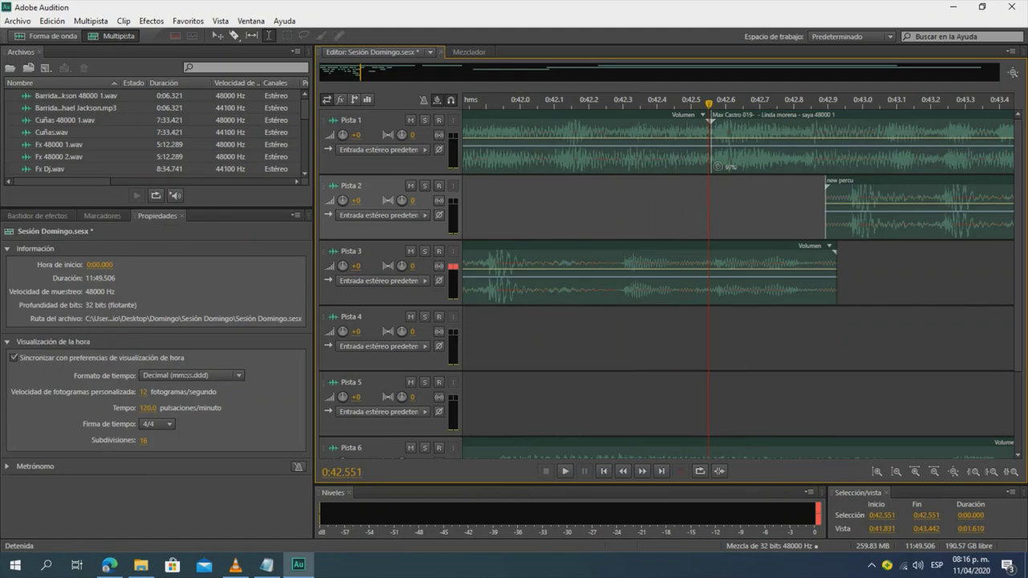
- Solo Pista 1 and play the song join from 0:42.000
{"action": "left_click", "coordinate": [425, 120]}
{"action": "left_click", "coordinate": [520, 202]}
{"action": "key", "text": "space"}
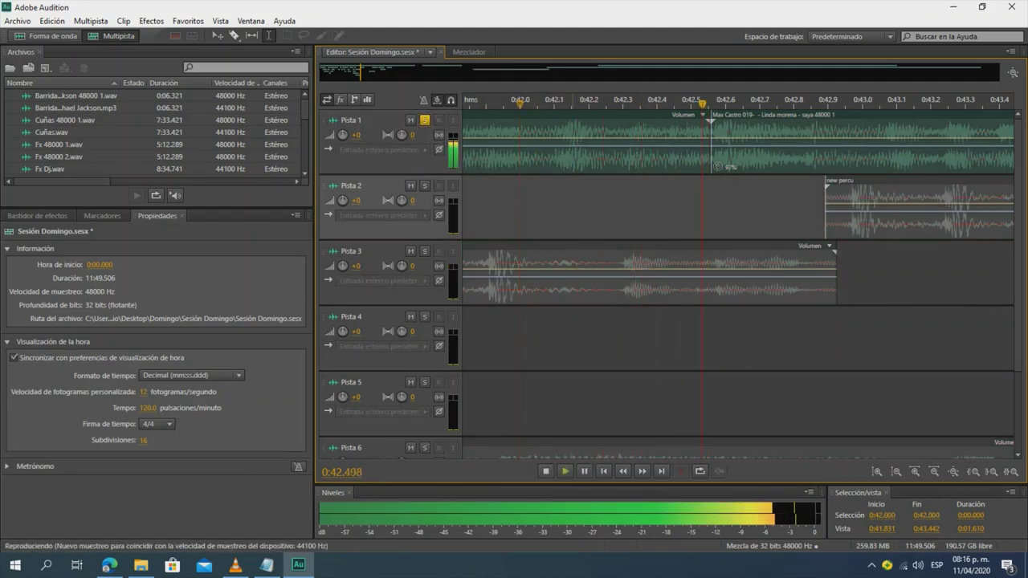
{"action": "scroll", "coordinate": [574, 201], "scroll_direction": "down", "scroll_amount": 3}
{"action": "key", "text": "space"}
- Replay Pista 1 alone from 0:40.843 and add a marker on the beat at 0:41.633
{"action": "left_click", "coordinate": [498, 200]}
{"action": "scroll", "coordinate": [546, 201], "scroll_direction": "up", "scroll_amount": 2}
{"action": "key", "text": "space"}
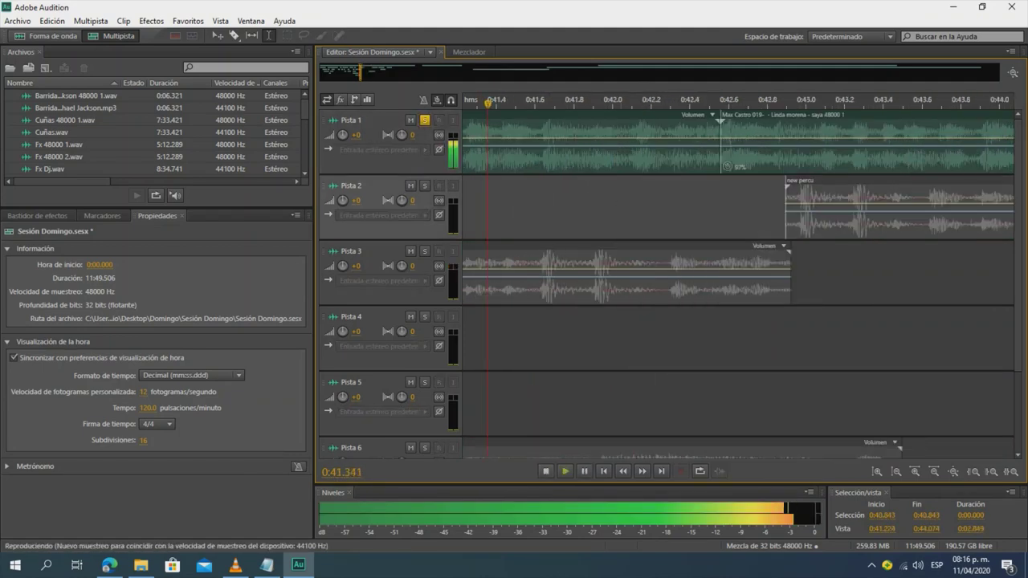
{"action": "key", "text": "space"}
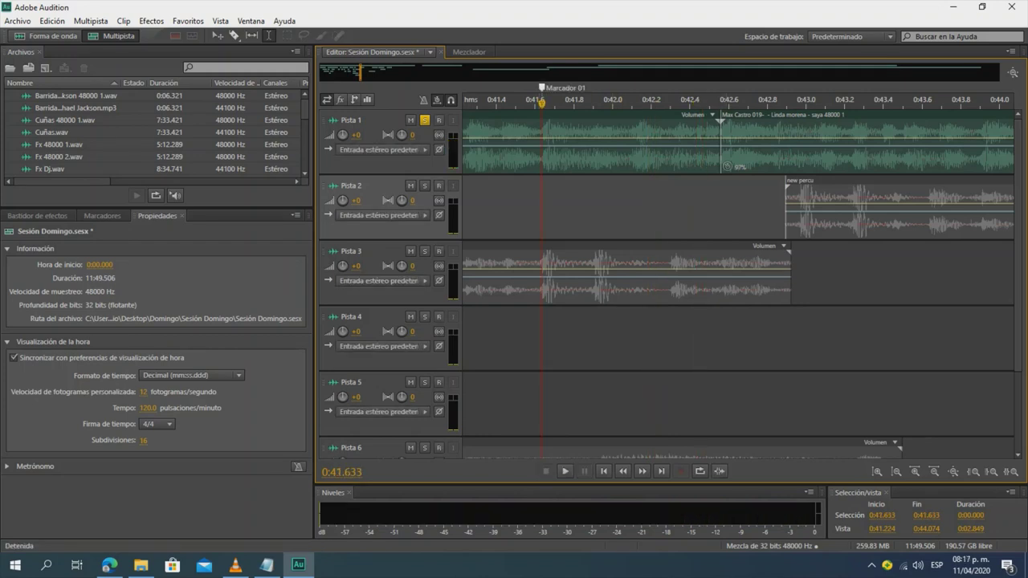
- Play the solo track across Marcador 01 and the join from 0:41.400, then from 0:41.324 up to 0:43.192
{"action": "left_click", "coordinate": [496, 202]}
{"action": "key", "text": "space"}
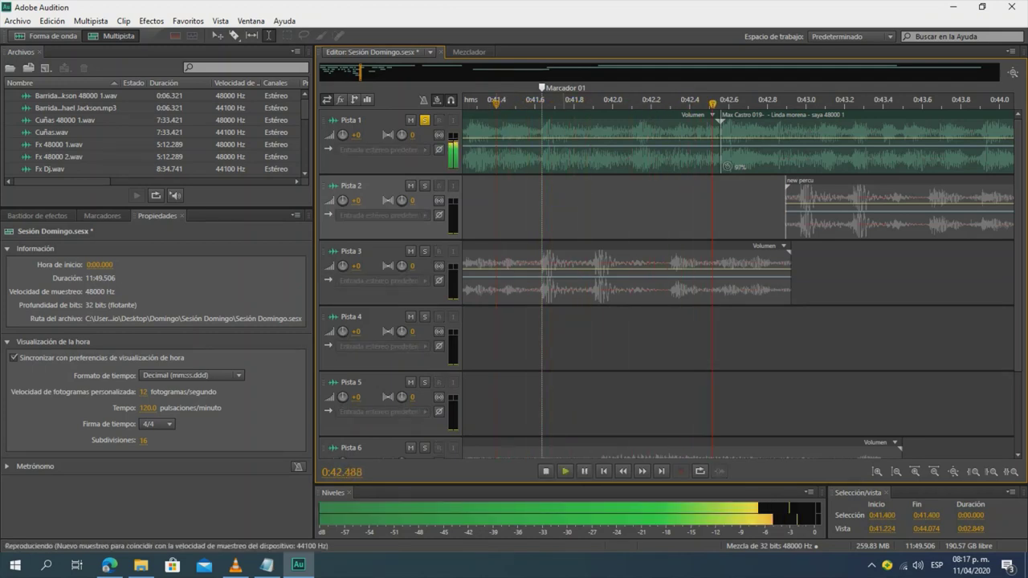
{"action": "key", "text": "space"}
{"action": "key", "text": "space"}
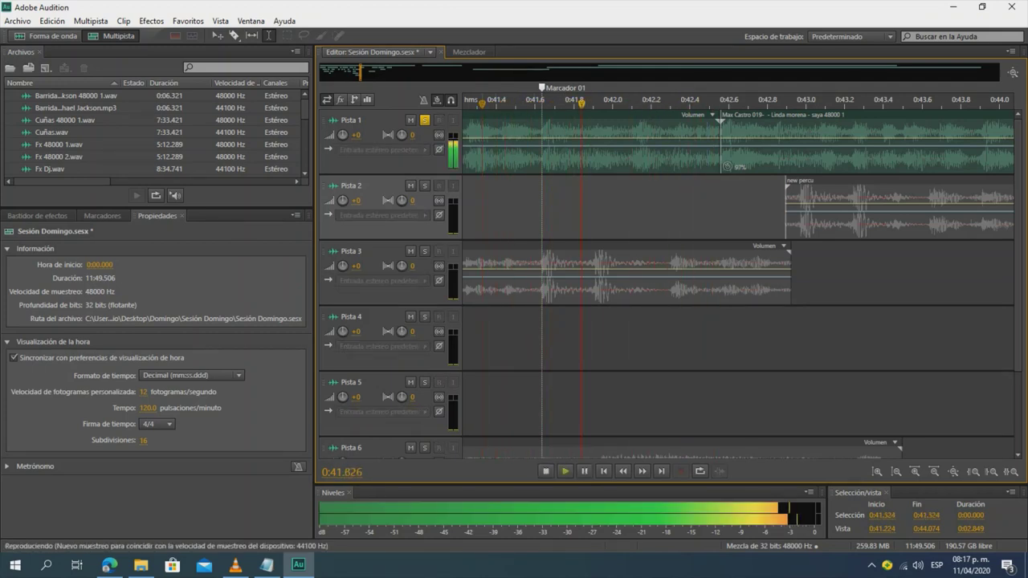
{"action": "key", "text": "space"}
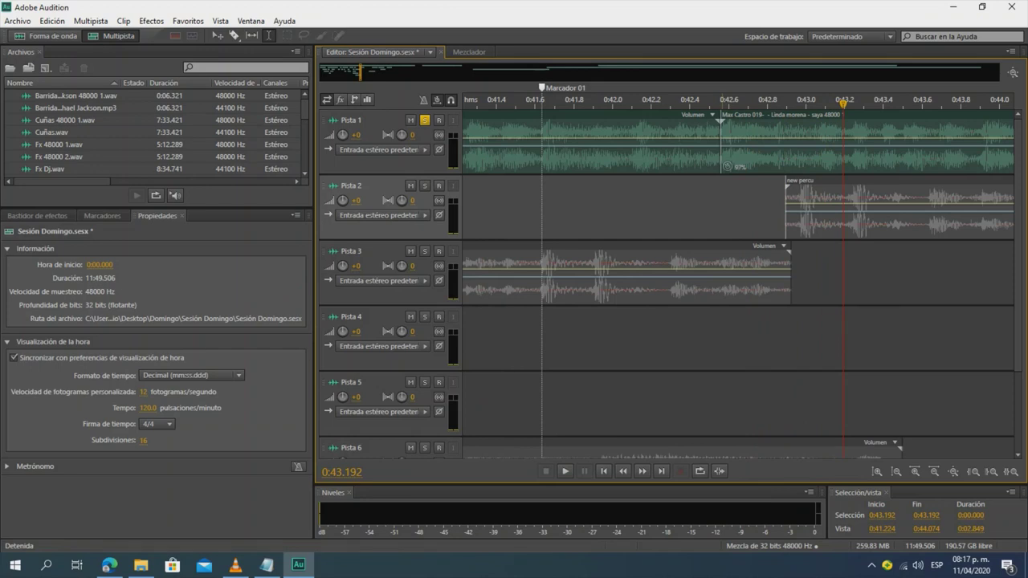
- Extend the second Linda morena clip's start back to 0:41.948, then move the clip to start at 0:42.800 and play its opening
{"action": "left_click_drag", "start_coordinate": [721, 147], "coordinate": [604, 147]}
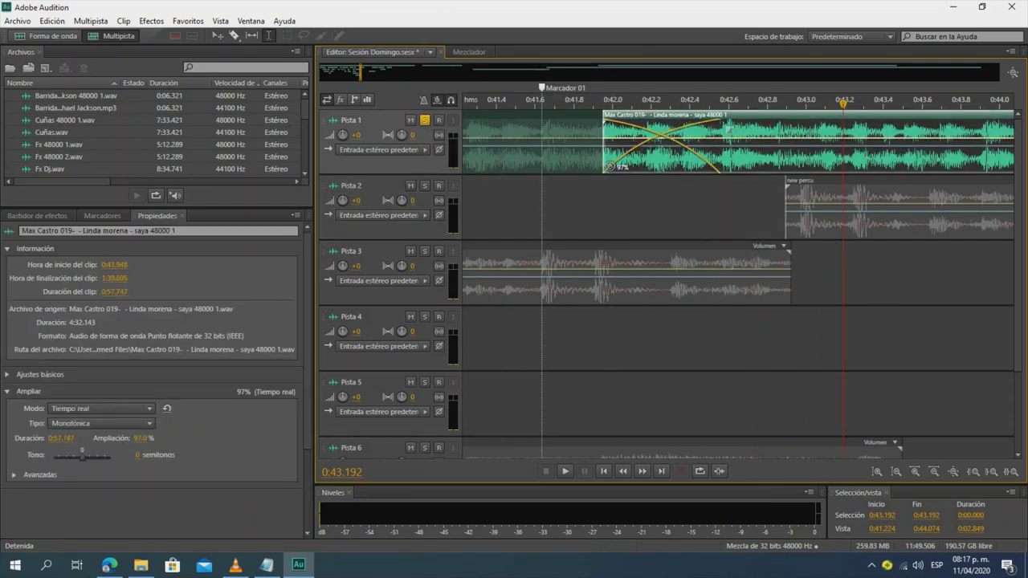
{"action": "left_click_drag", "start_coordinate": [683, 114], "coordinate": [848, 115]}
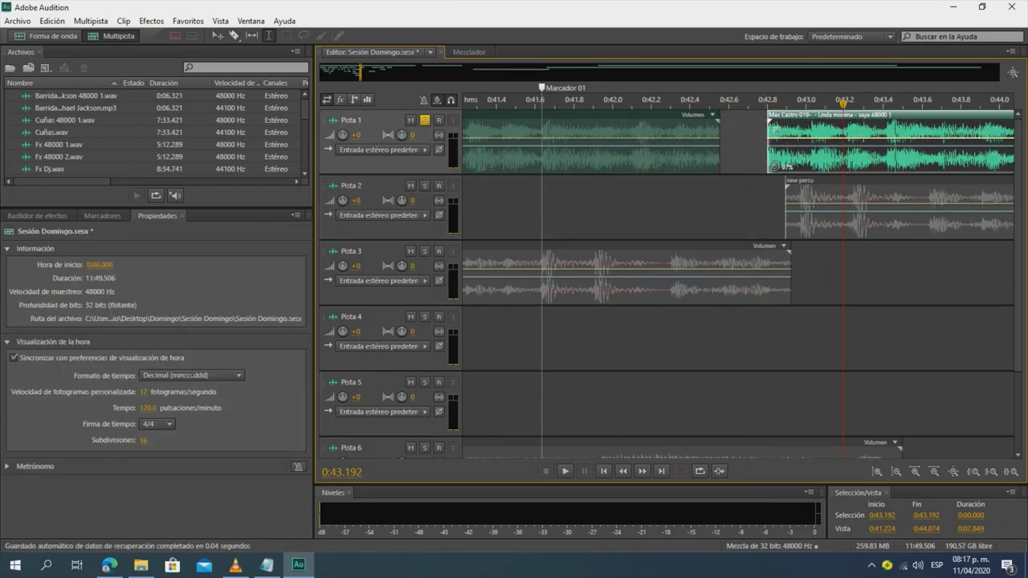
{"action": "key", "text": "space"}
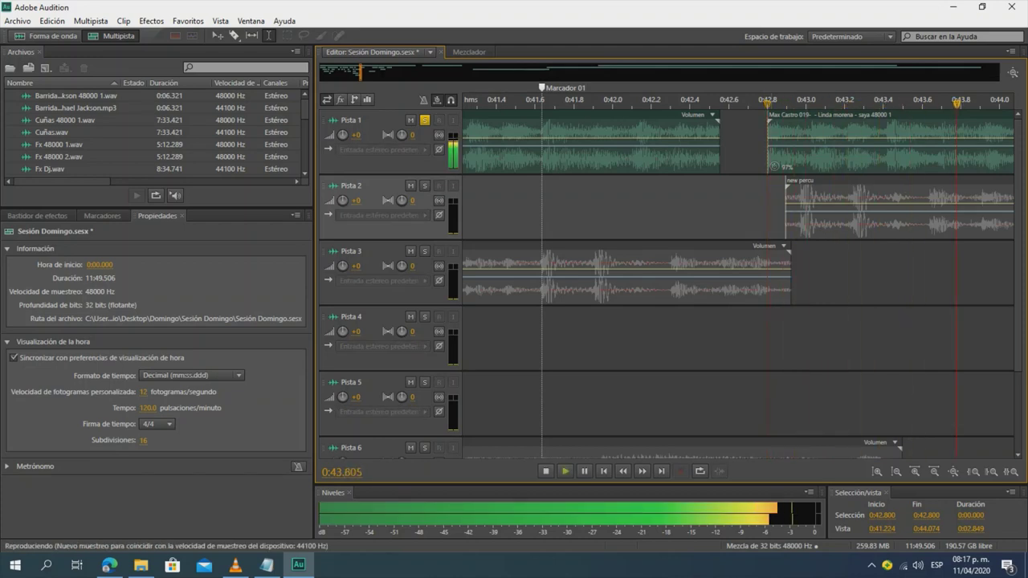
{"action": "key", "text": "space"}
- Trim the second Linda morena clip's start and the first clip's end at Marcador 01, then move the second clip to start at 0:41.623
{"action": "left_click_drag", "start_coordinate": [769, 147], "coordinate": [885, 147]}
{"action": "left_click_drag", "start_coordinate": [718, 129], "coordinate": [542, 129]}
{"action": "left_click_drag", "start_coordinate": [940, 116], "coordinate": [567, 116]}
{"action": "scroll", "coordinate": [541, 133], "scroll_direction": "up", "scroll_amount": 4}
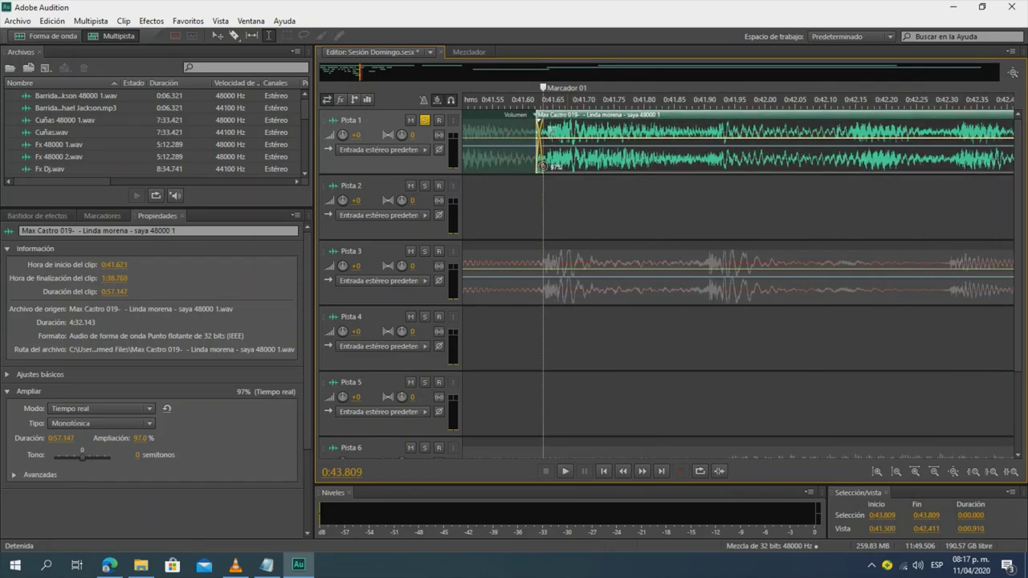
- Play the edited join on Pista 1 from about 0:40.8 past Marcador 01 and check its alignment with the new percu clips up to about 0:46
{"action": "scroll", "coordinate": [567, 117], "scroll_direction": "down", "scroll_amount": 6}
{"action": "left_click", "coordinate": [526, 201]}
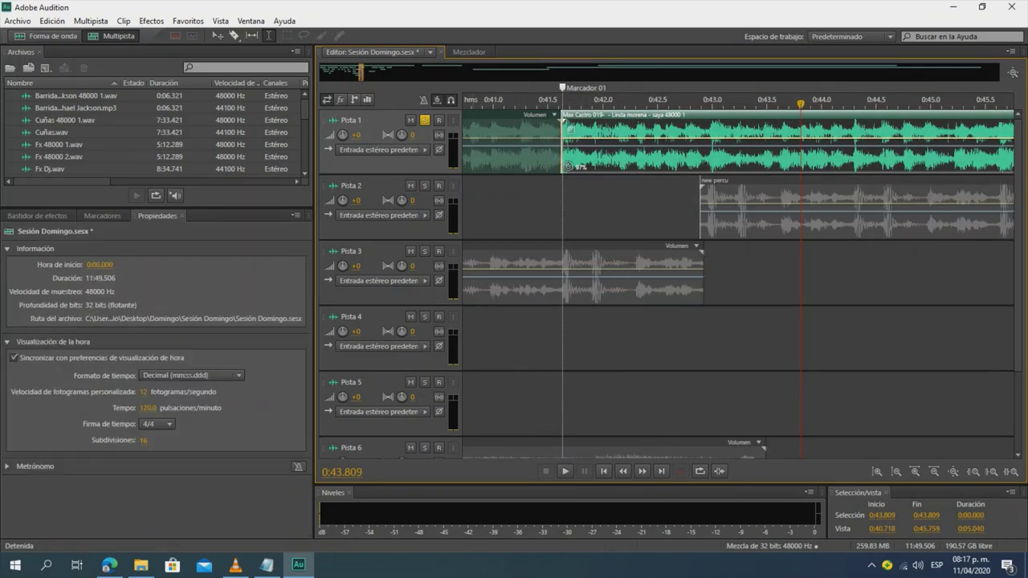
{"action": "left_click", "coordinate": [473, 206]}
{"action": "key", "text": "space"}
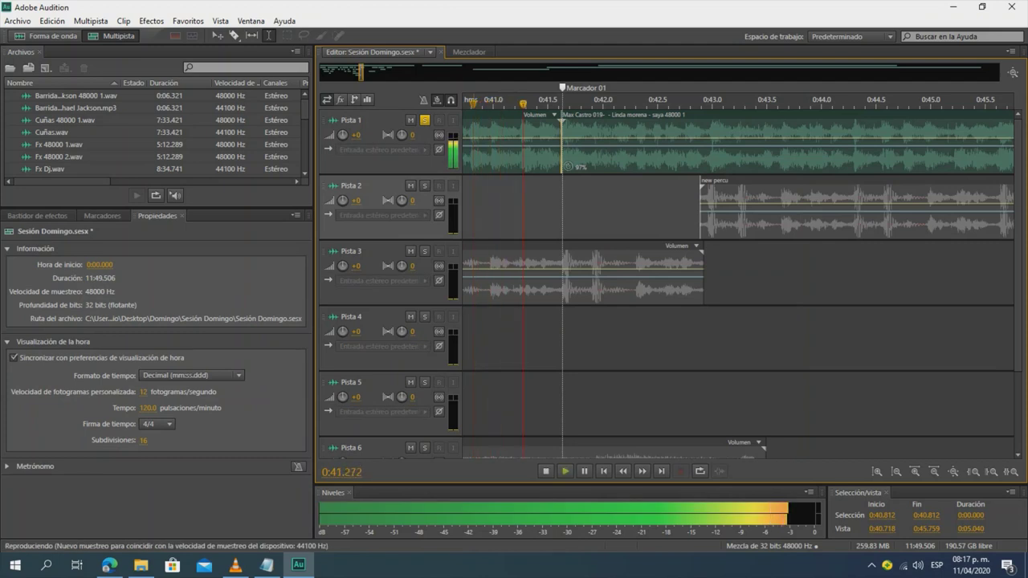
{"action": "key", "text": "space"}
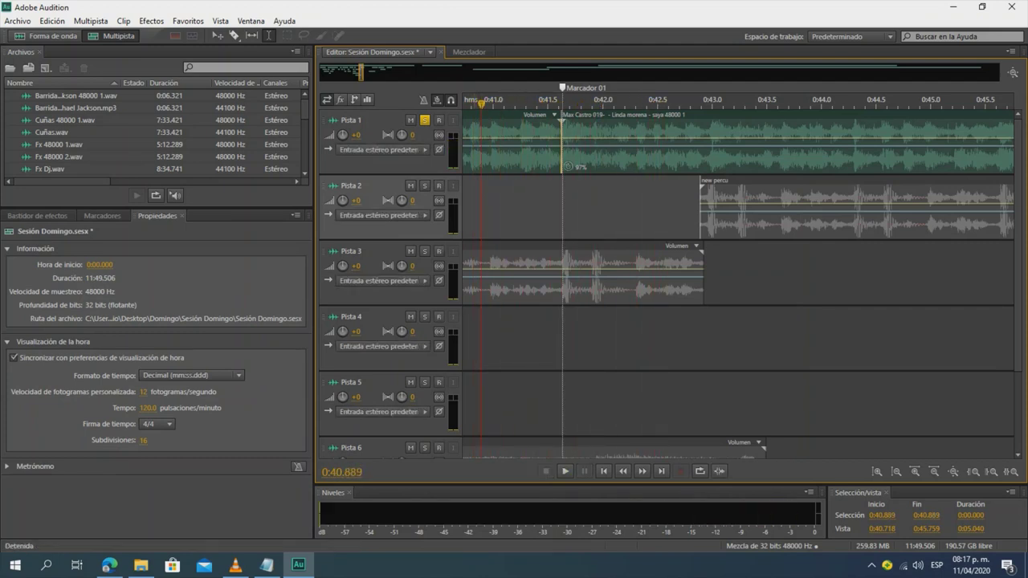
{"action": "key", "text": "space"}
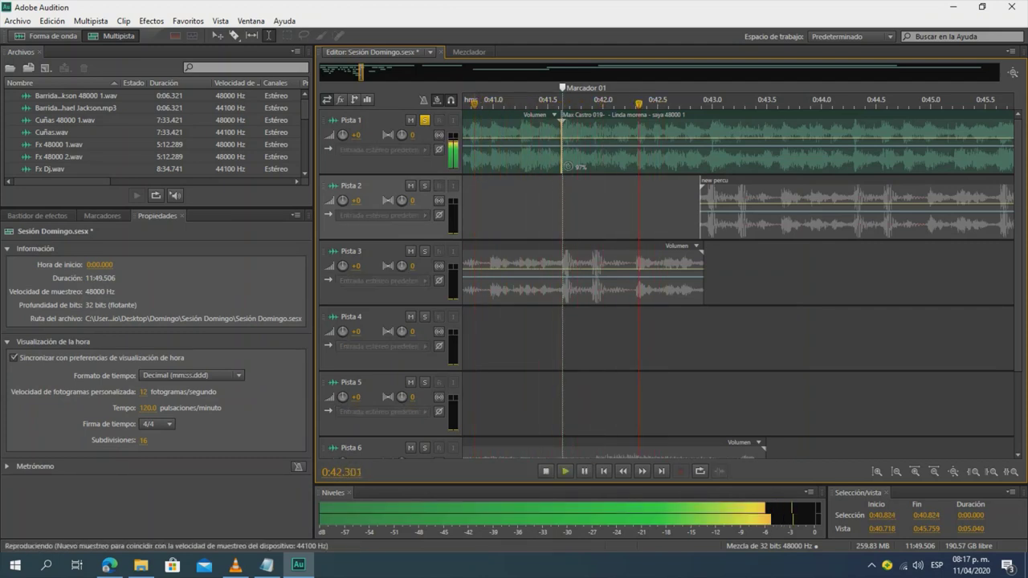
{"action": "scroll", "coordinate": [481, 206], "scroll_direction": "down", "scroll_amount": 2}
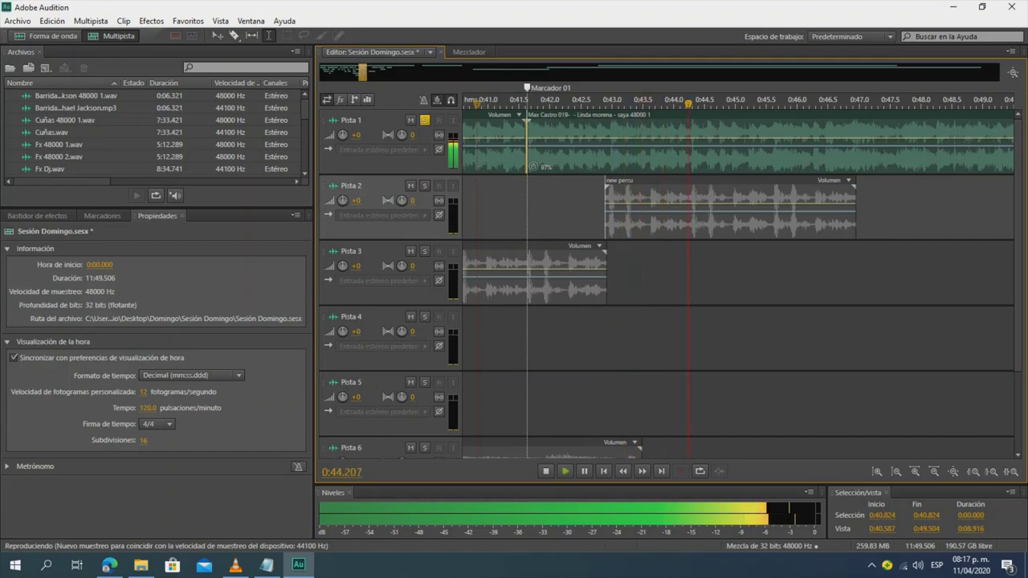
{"action": "key", "text": "equal"}
{"action": "key", "text": "equal"}
{"action": "key", "text": "equal"}
{"action": "key", "text": "equal"}
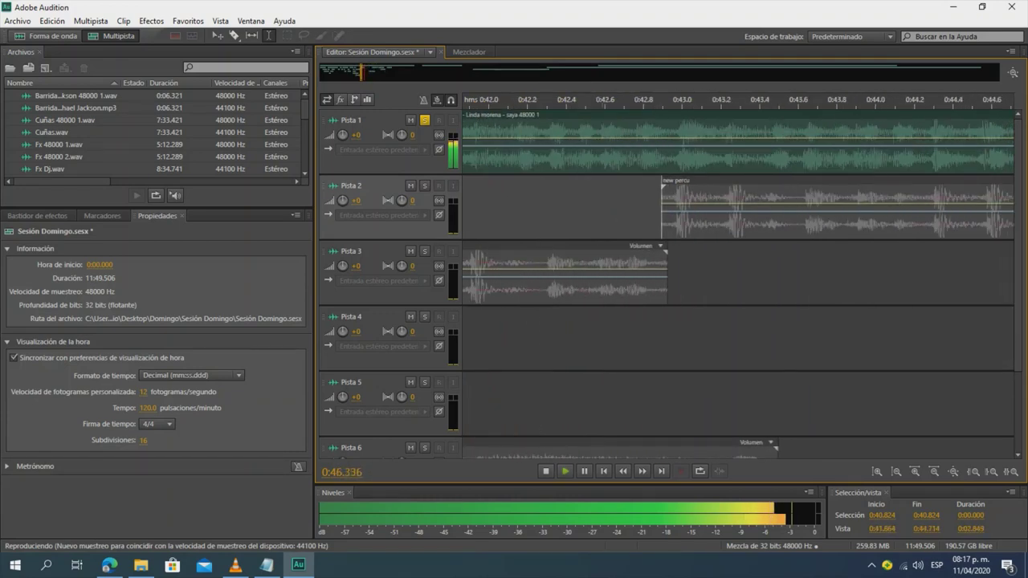
- Move the new percu clip on Pista 2 slightly later so that it starts at 0:42.900
{"action": "key", "text": "space"}
{"action": "key", "text": "equal"}
{"action": "key", "text": "equal"}
{"action": "key", "text": "equal"}
{"action": "key", "text": "equal"}
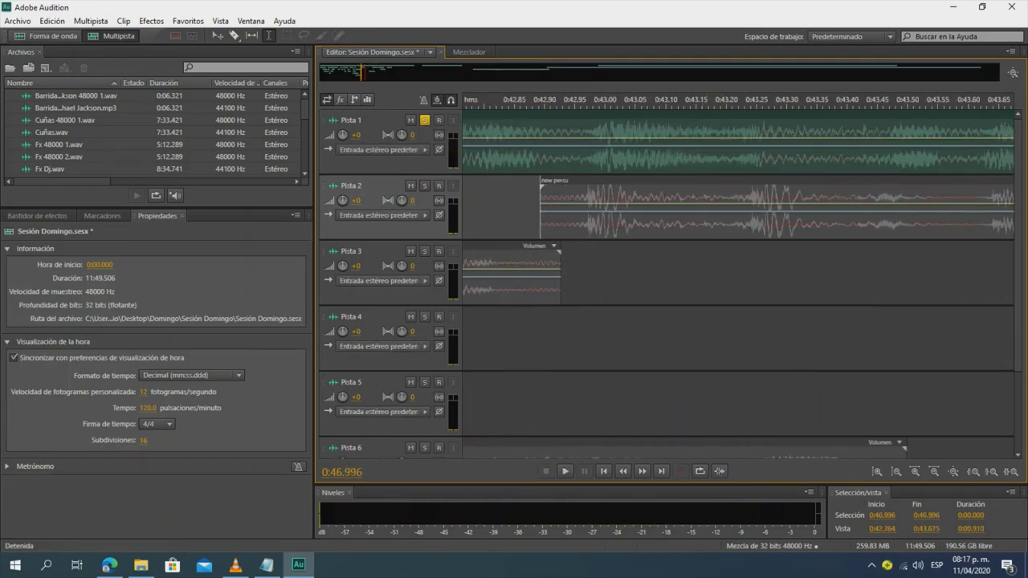
{"action": "left_click_drag", "start_coordinate": [646, 180], "coordinate": [651, 180]}
{"action": "scroll", "coordinate": [645, 183], "scroll_direction": "down", "scroll_amount": 7}
{"action": "key", "text": "minus"}
{"action": "key", "text": "minus"}
{"action": "key", "text": "minus"}
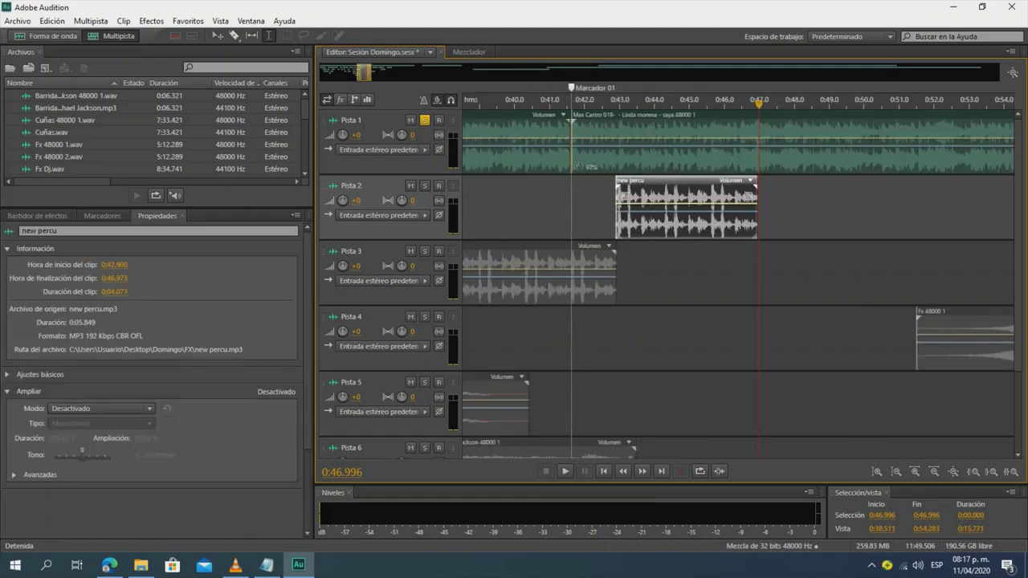
- Play all tracks with the Pista 1 solo off, from 0:38.842 past Marcador 01 to about 0:45
{"action": "left_click", "coordinate": [473, 208]}
{"action": "key", "text": "space"}
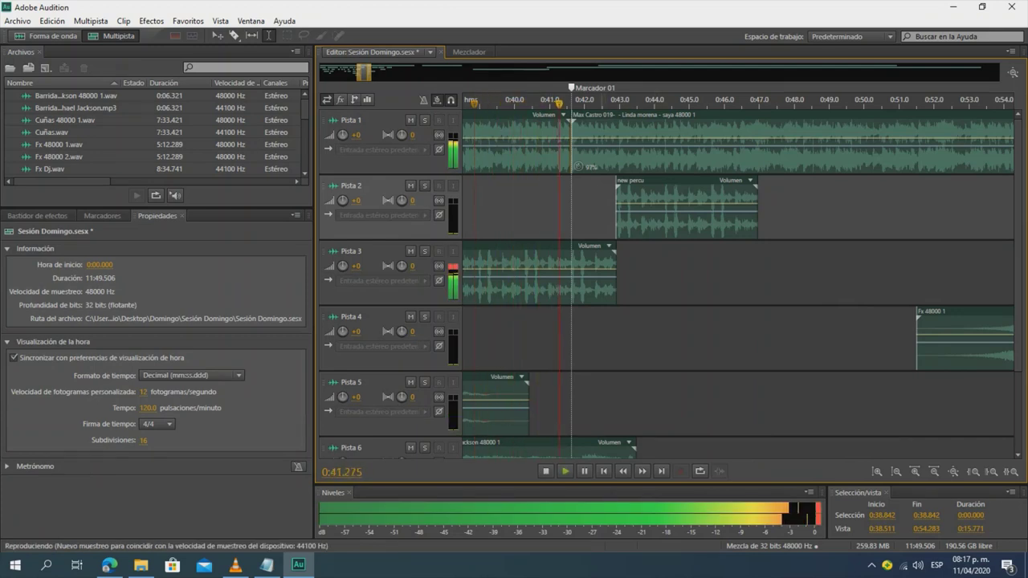
{"action": "key", "text": "equal"}
{"action": "key", "text": "equal"}
{"action": "key", "text": "equal"}
{"action": "key", "text": "equal"}
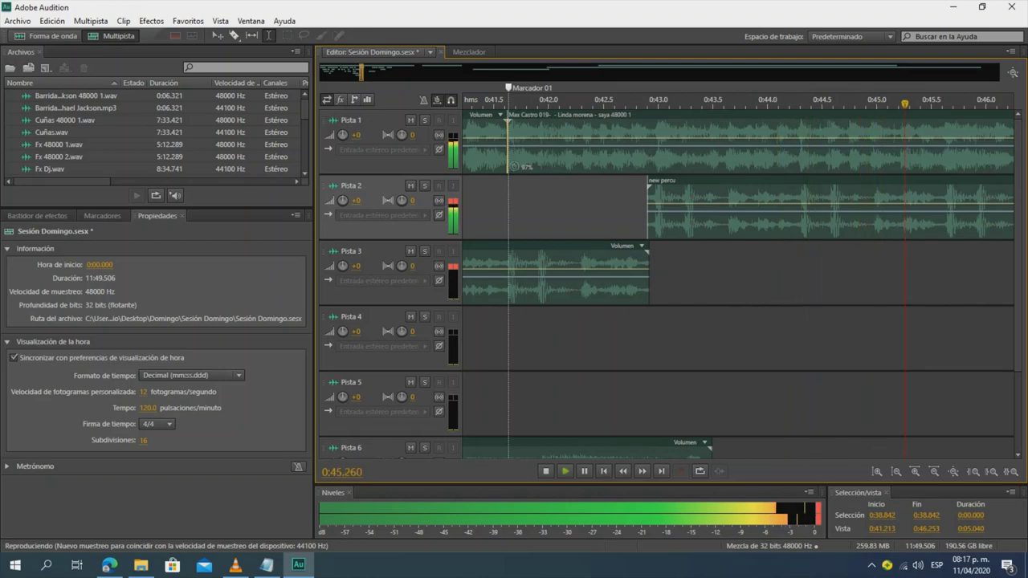
- Replay the join at Marcador 01 with the percussion clips, from 0:40.837 to about 0:46
{"action": "key", "text": "minus"}
{"action": "key", "text": "minus"}
{"action": "key", "text": "minus"}
{"action": "left_click", "coordinate": [525, 102]}
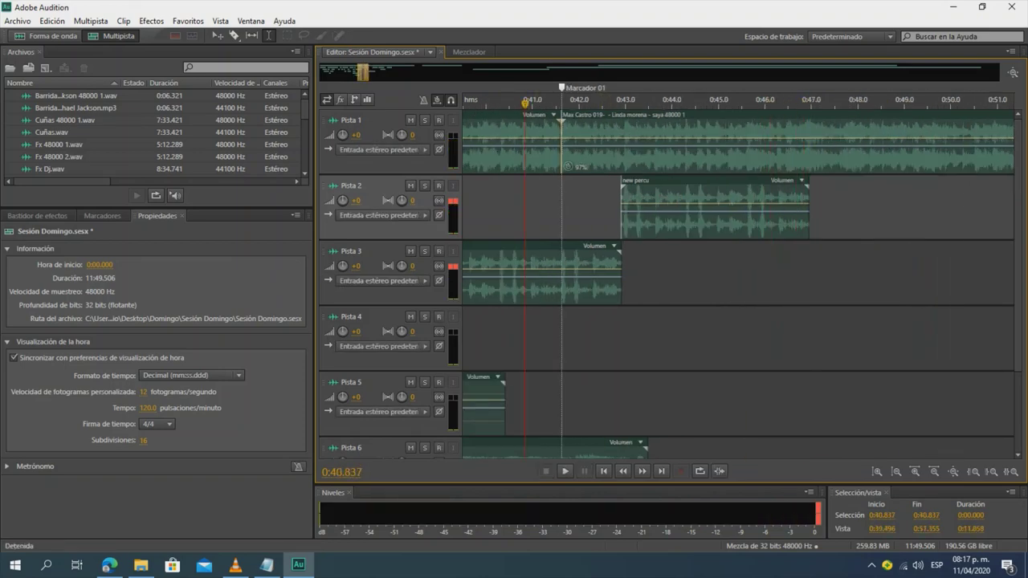
{"action": "scroll", "coordinate": [532, 102], "scroll_direction": "down", "scroll_amount": 5}
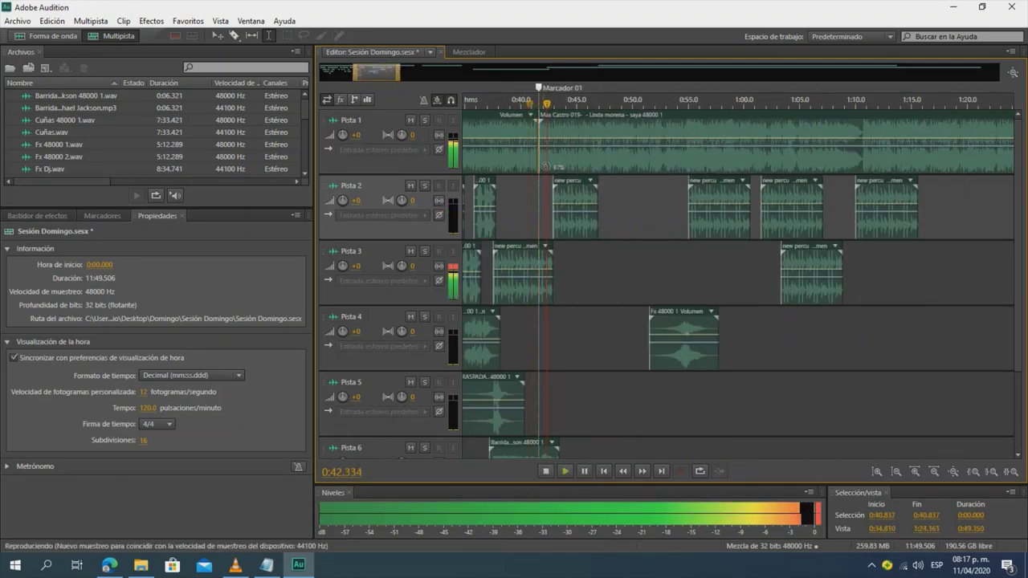
{"action": "key", "text": "equal"}
{"action": "key", "text": "equal"}
{"action": "key", "text": "equal"}
{"action": "key", "text": "equal"}
{"action": "key", "text": "equal"}
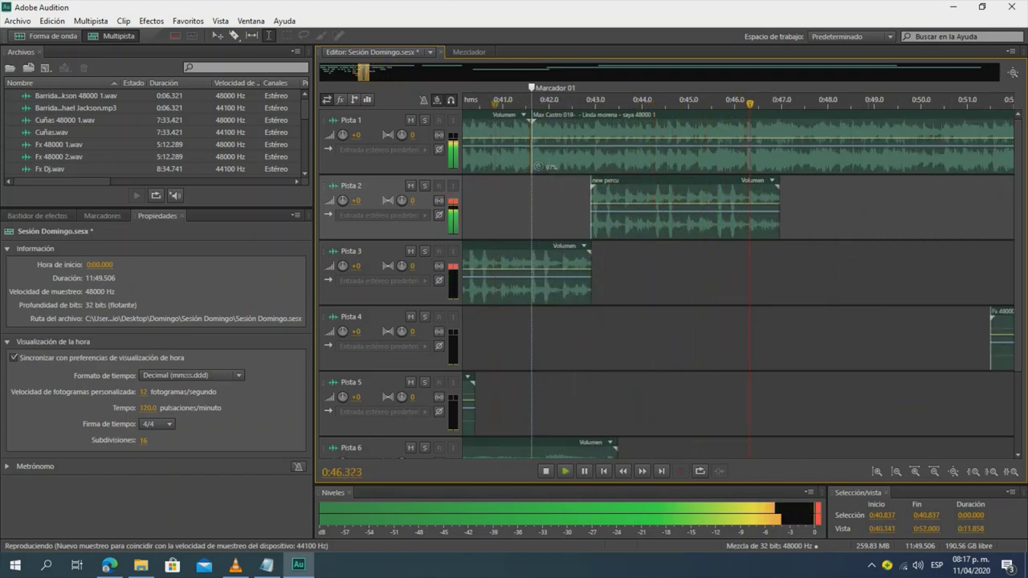
{"action": "key", "text": "space"}
- Play the full mix from 0:00.000 to about 0:31 and examine the clips across all six tracks
{"action": "key", "text": "Home"}
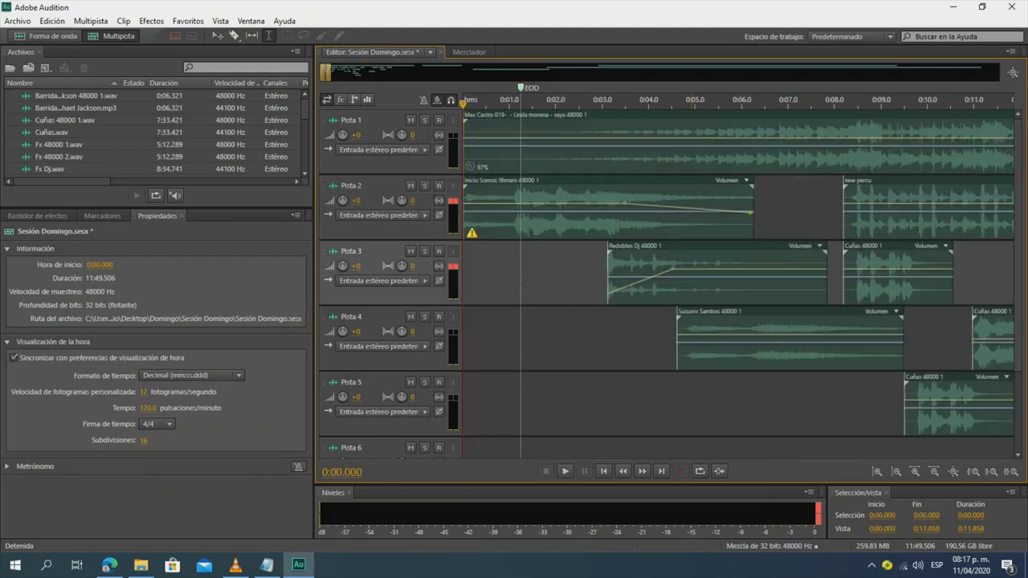
{"action": "key", "text": "space"}
{"action": "key", "text": "minus"}
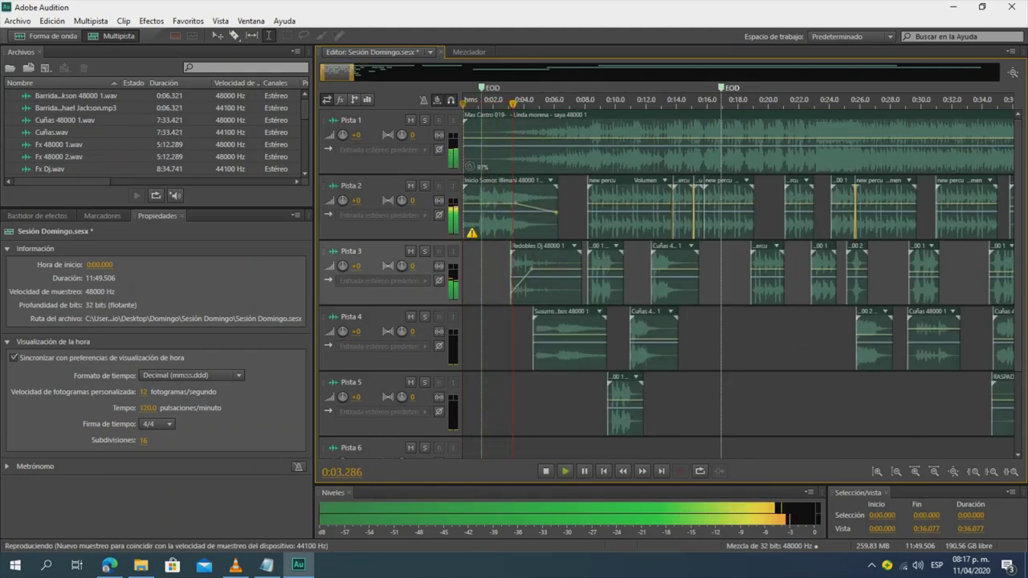
{"action": "key", "text": "alt+minus"}
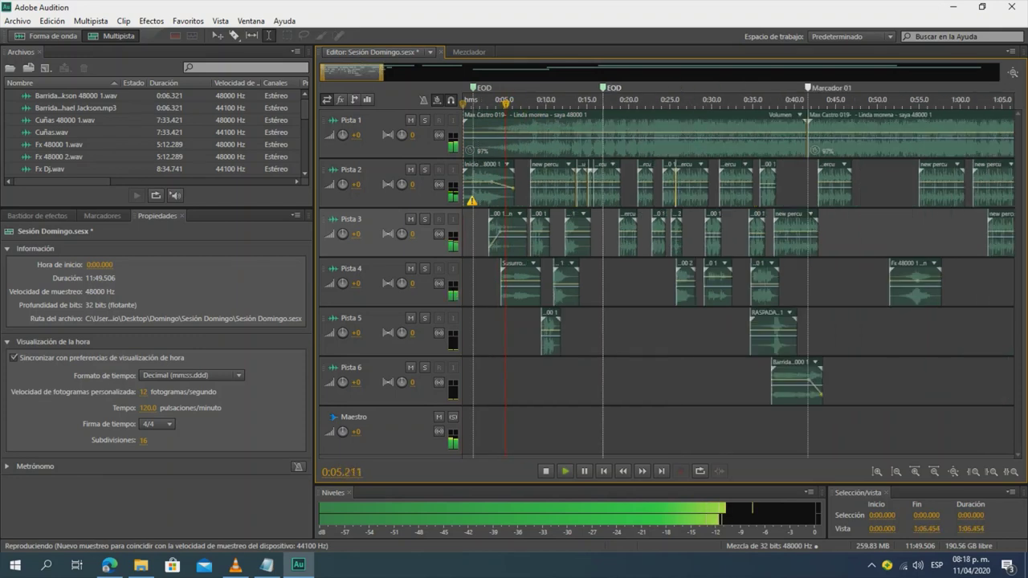
{"action": "key", "text": "minus"}
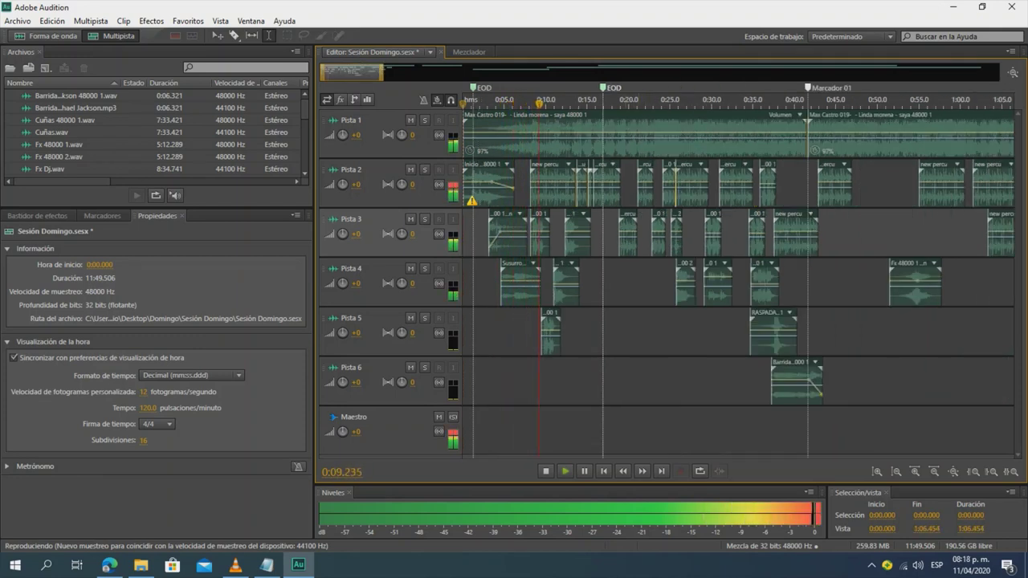
{"action": "key", "text": "equal"}
{"action": "key", "text": "equal"}
{"action": "key", "text": "minus"}
{"action": "key", "text": "minus"}
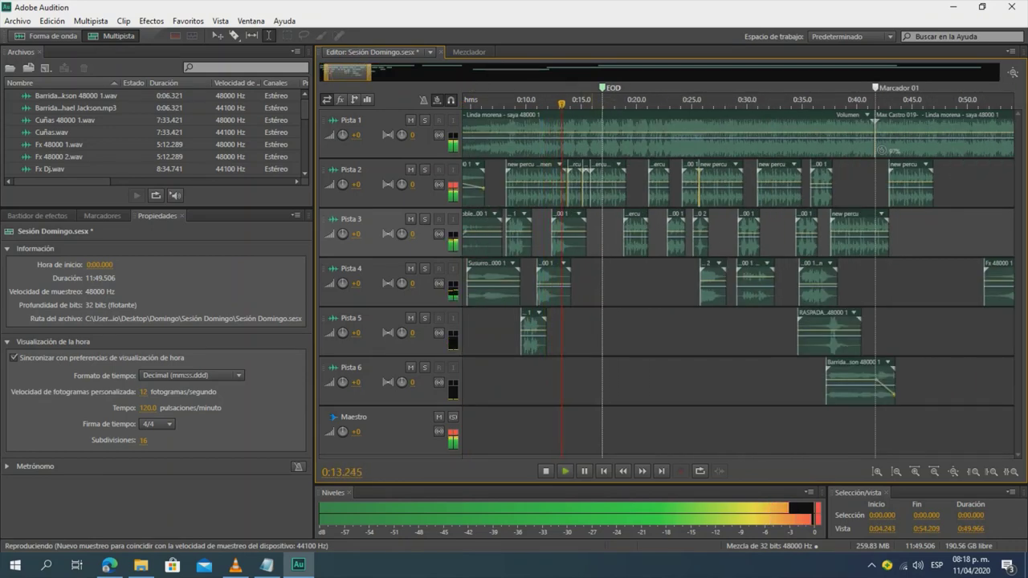
{"action": "key", "text": "equal"}
{"action": "key", "text": "equal"}
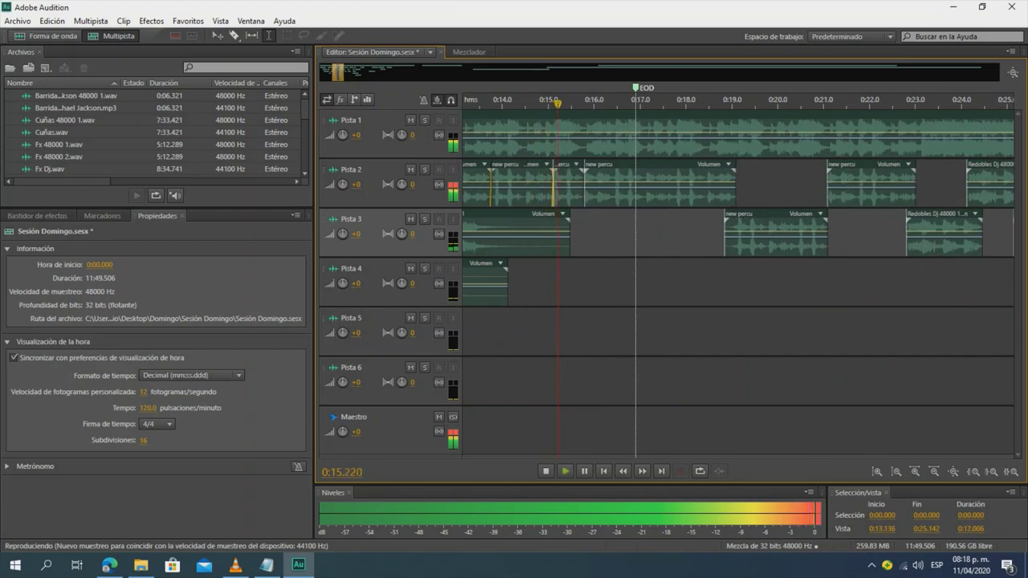
{"action": "key", "text": "equal"}
{"action": "key", "text": "equal"}
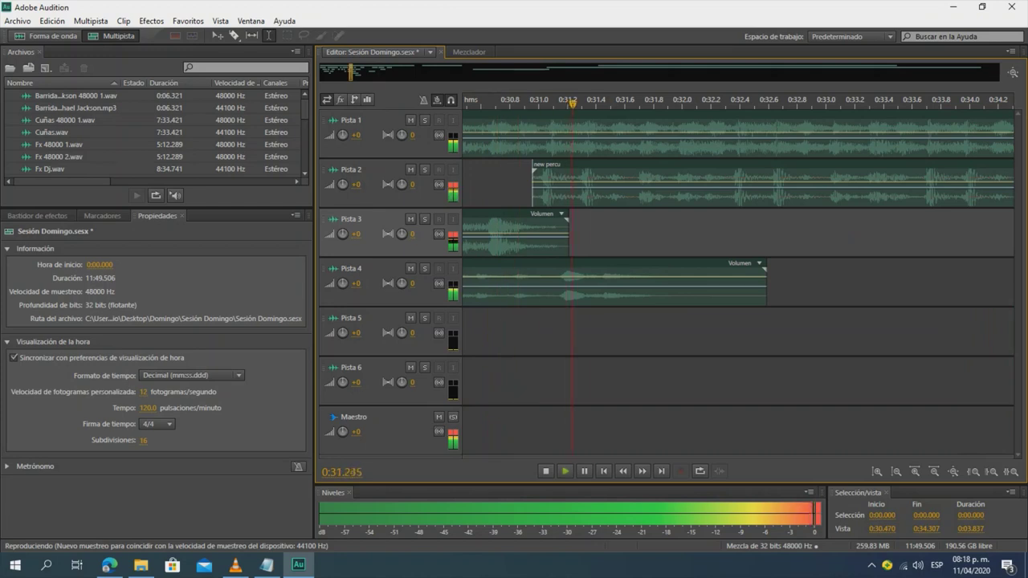
- Play the mix on past Marcador 01, then solo Pista 1 and play it to about 1:28
{"action": "scroll", "coordinate": [591, 281], "scroll_direction": "down", "scroll_amount": 4}
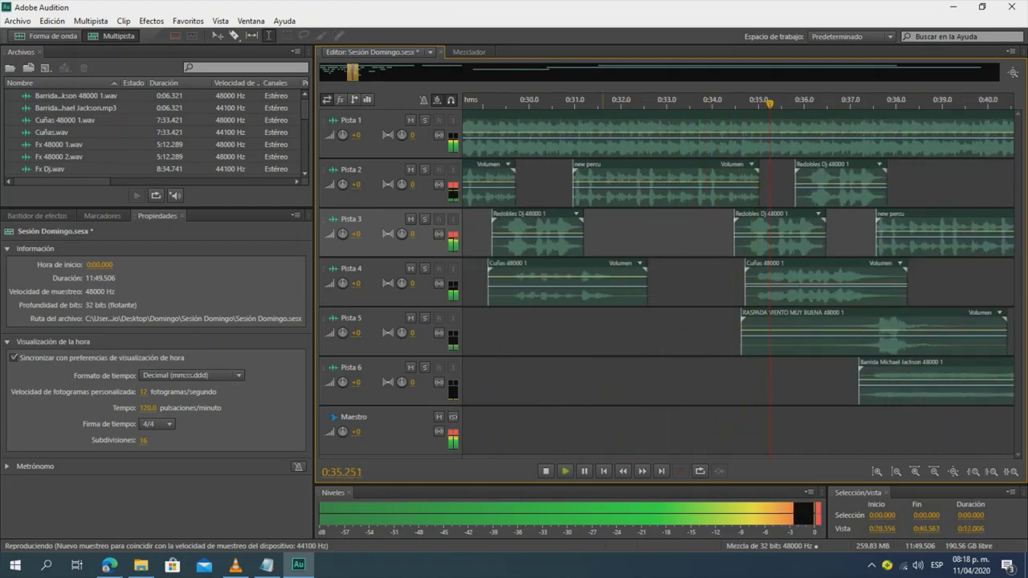
{"action": "key", "text": "minus"}
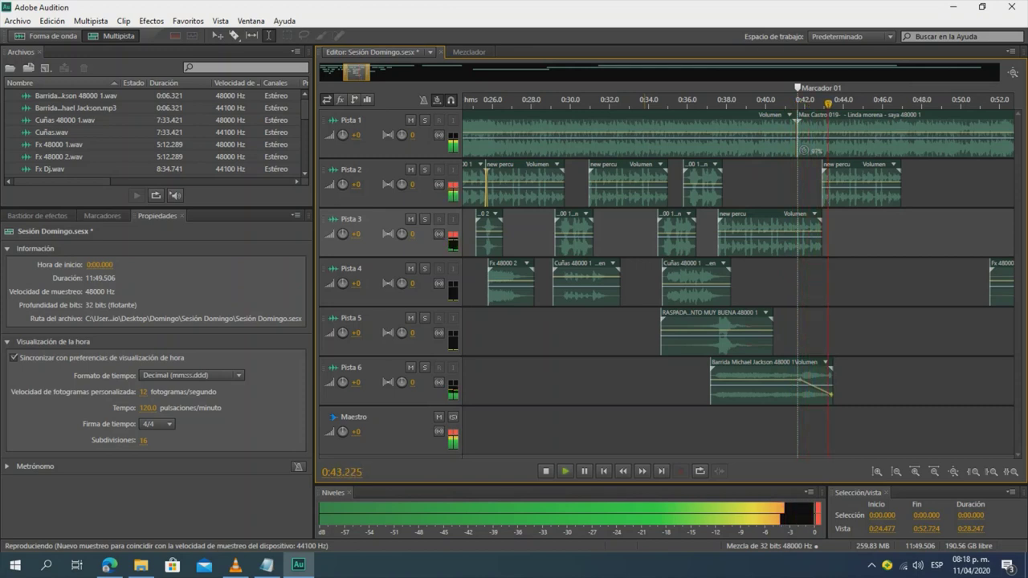
{"action": "key", "text": "minus"}
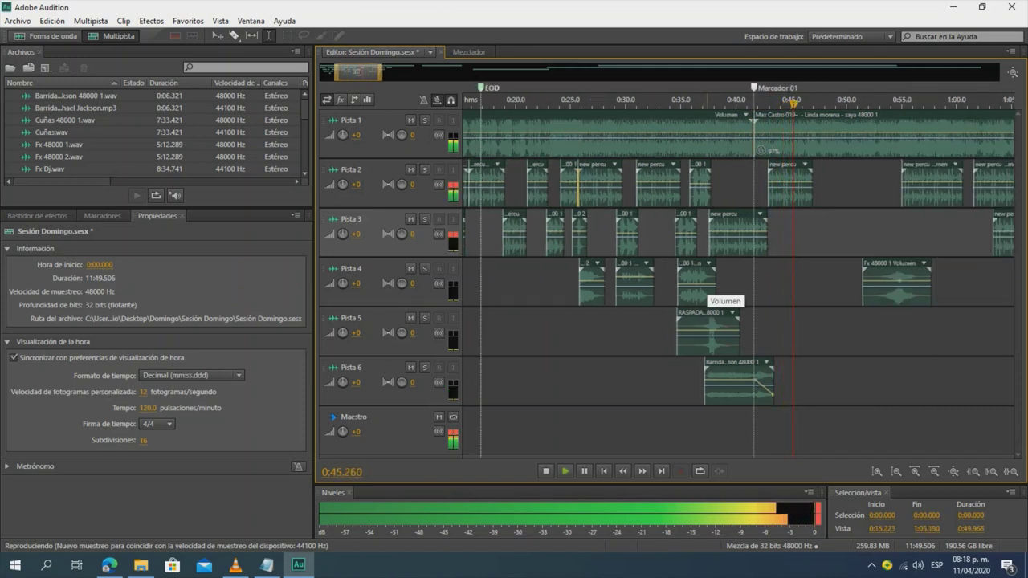
{"action": "key", "text": "minus"}
{"action": "key", "text": "minus"}
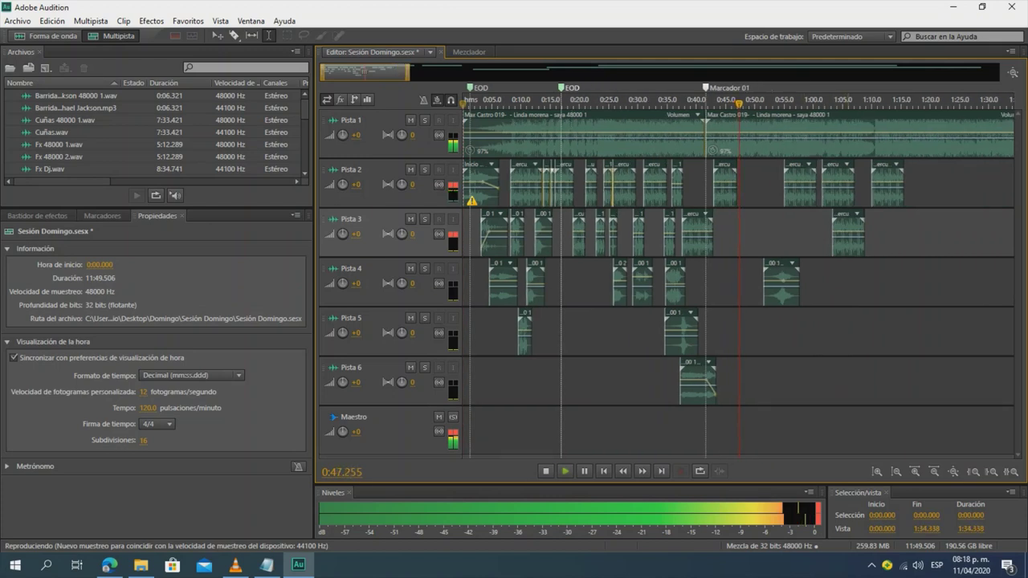
{"action": "key", "text": "equal"}
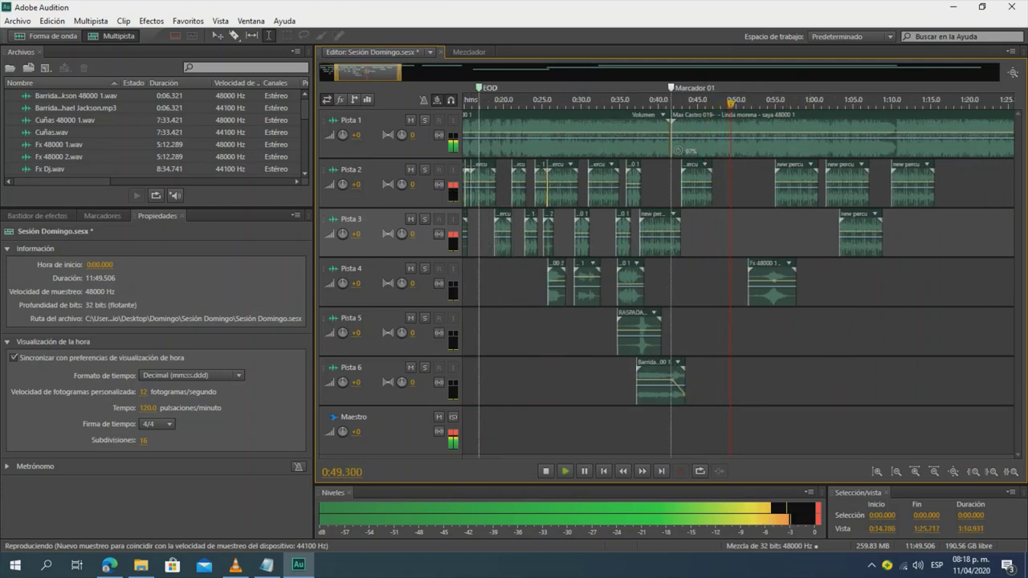
{"action": "left_click", "coordinate": [425, 121]}
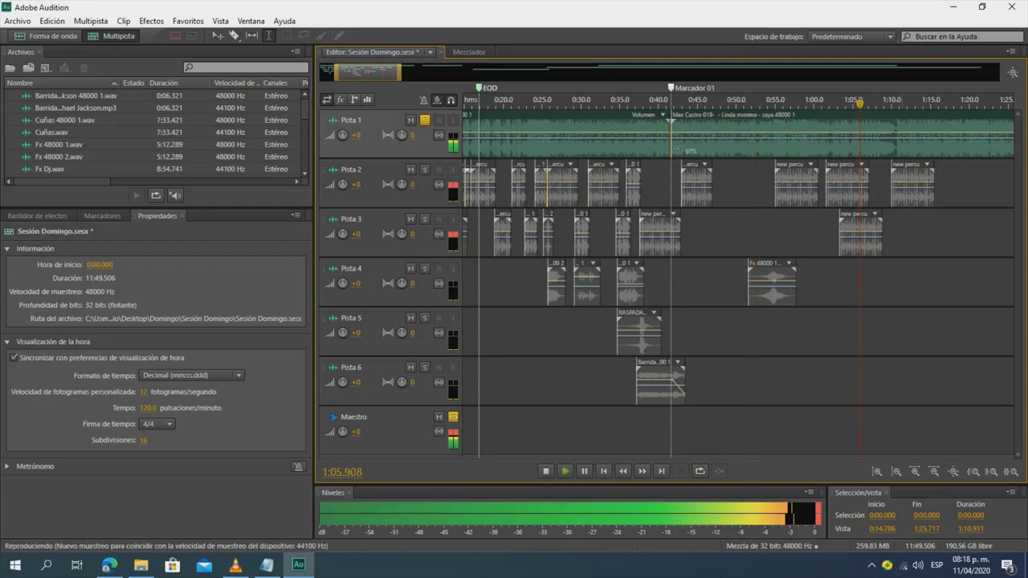
{"action": "key", "text": "minus"}
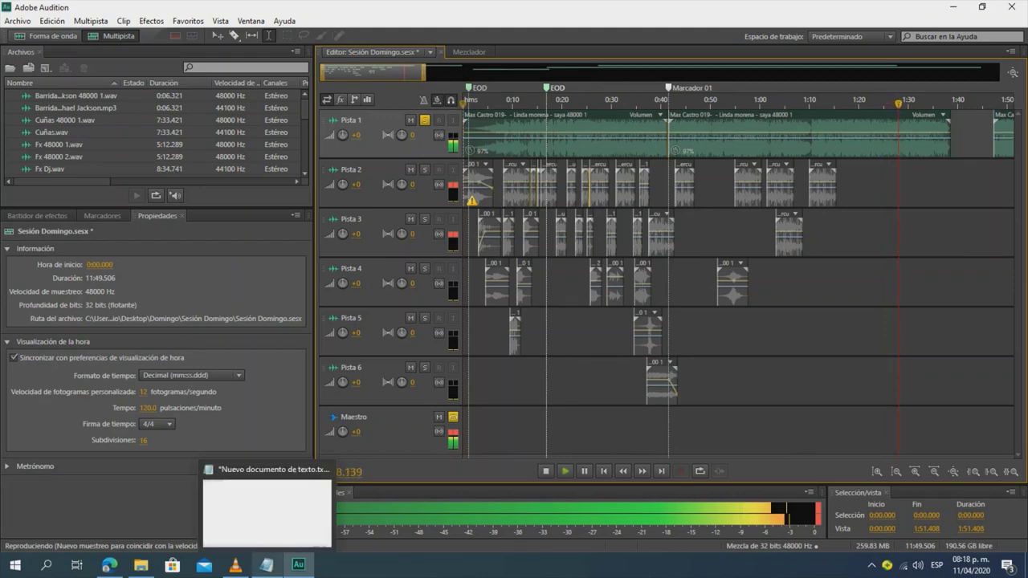
- Switch to Bloc de notas, show it as a smaller window over the session and write "llegariamos al minuto 1.38"
{"action": "left_click", "coordinate": [266, 565]}
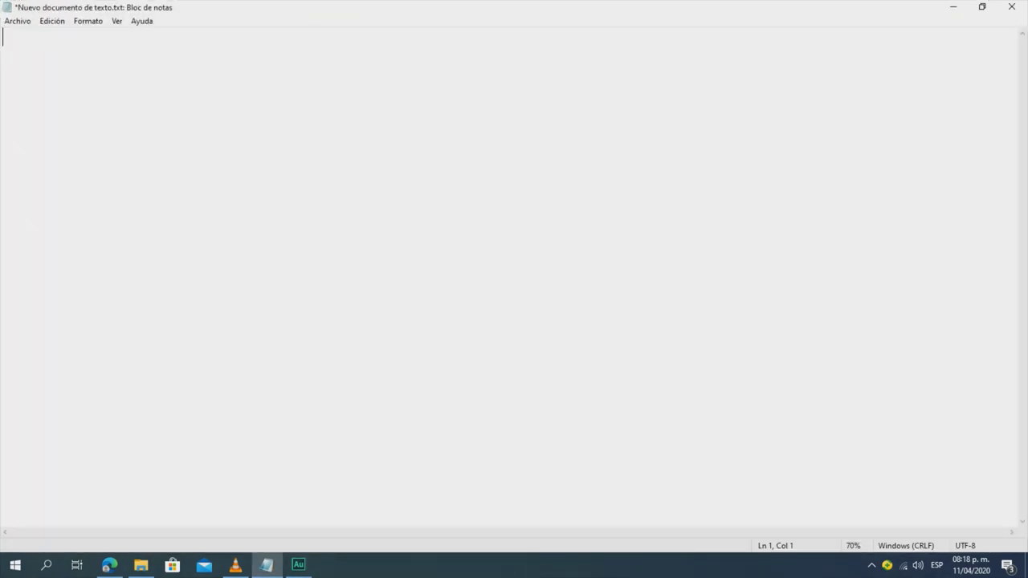
{"action": "left_click", "coordinate": [981, 7]}
{"action": "left_click_drag", "start_coordinate": [566, 8], "coordinate": [400, 63]}
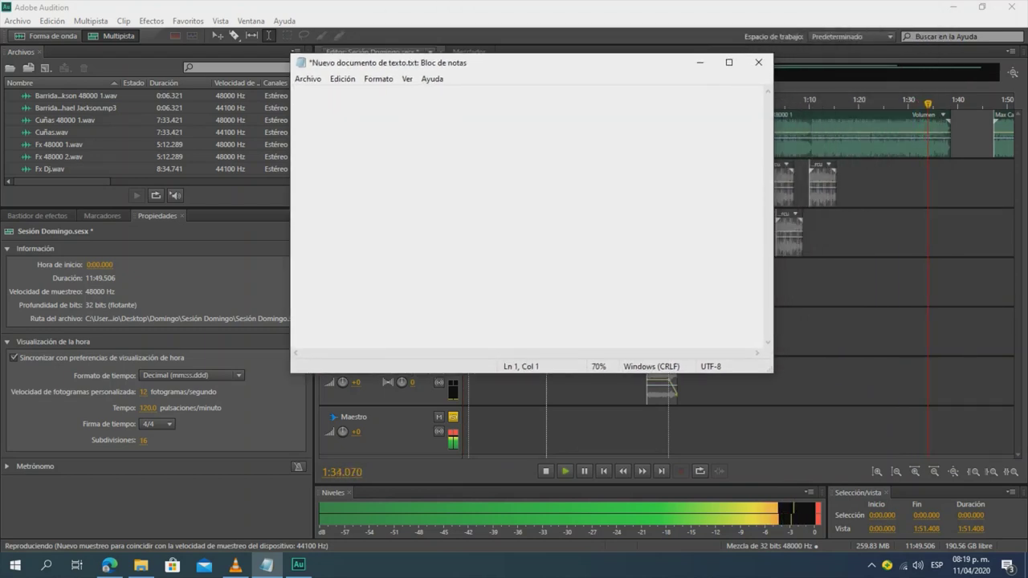
{"action": "type", "text": "llegam"}
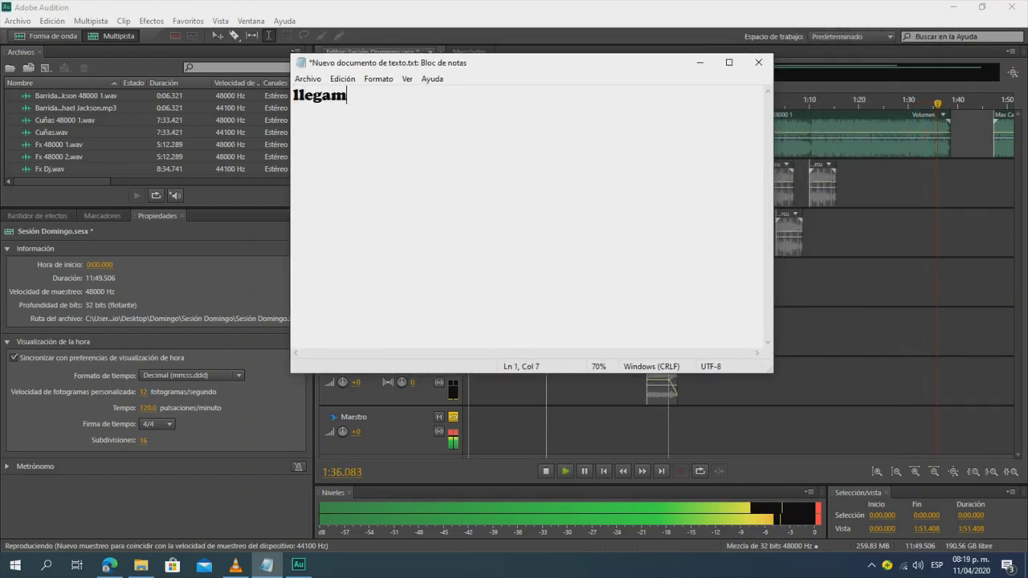
{"action": "key", "text": "BackSpace"}
{"action": "type", "text": "riamos a"}
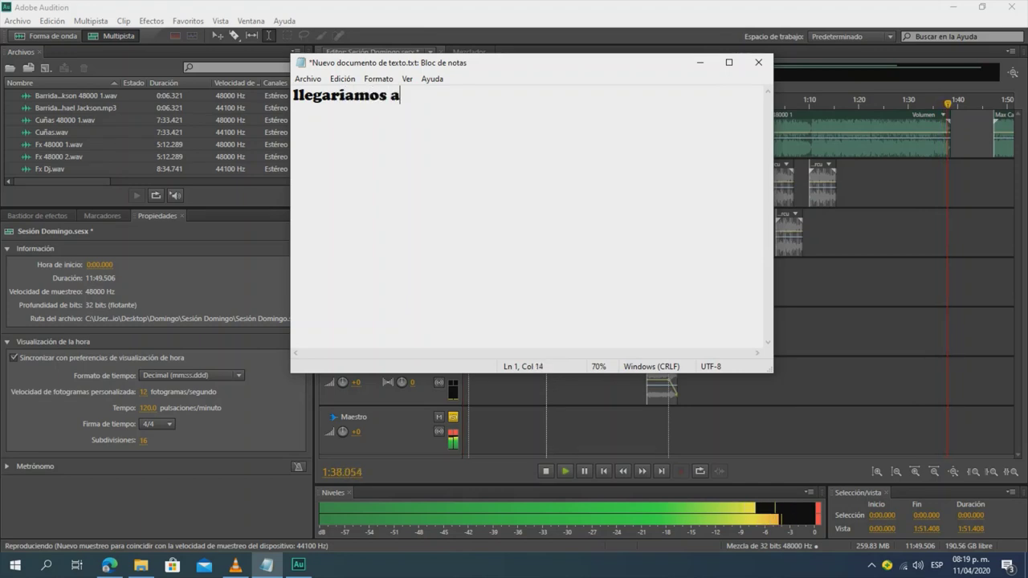
{"action": "type", "text": "l minuto 1.38"}
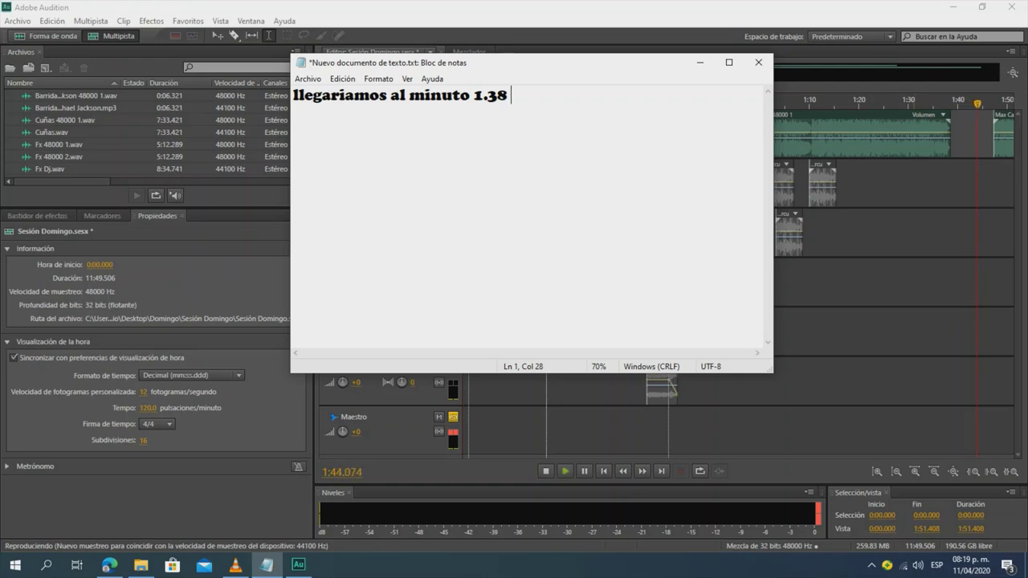
- Switch back to Adobe Audition and play the extended session from 0:00.000
{"action": "left_click", "coordinate": [914, 184]}
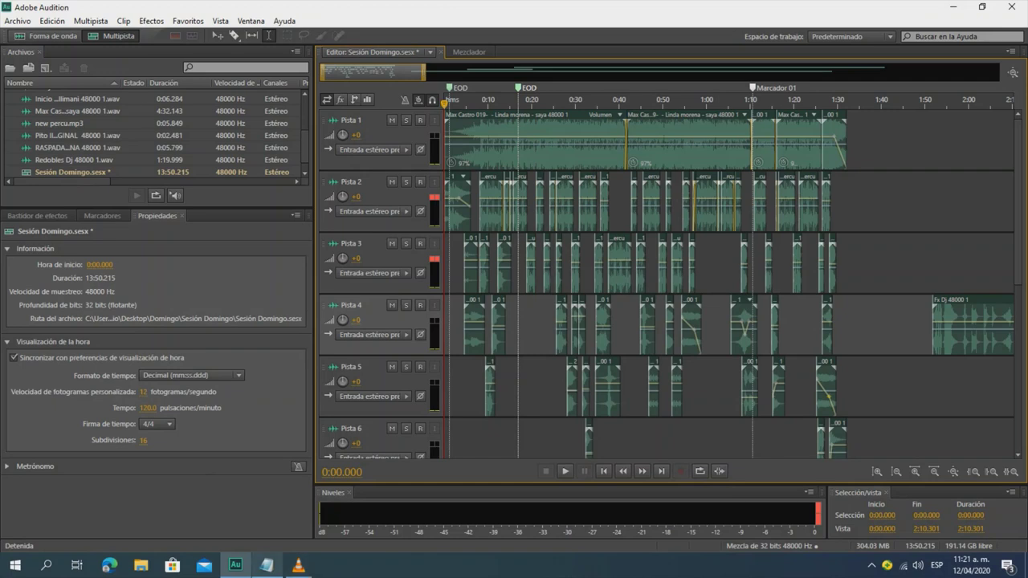
{"action": "mouse_move", "coordinate": [267, 565]}
{"action": "key", "text": "space"}
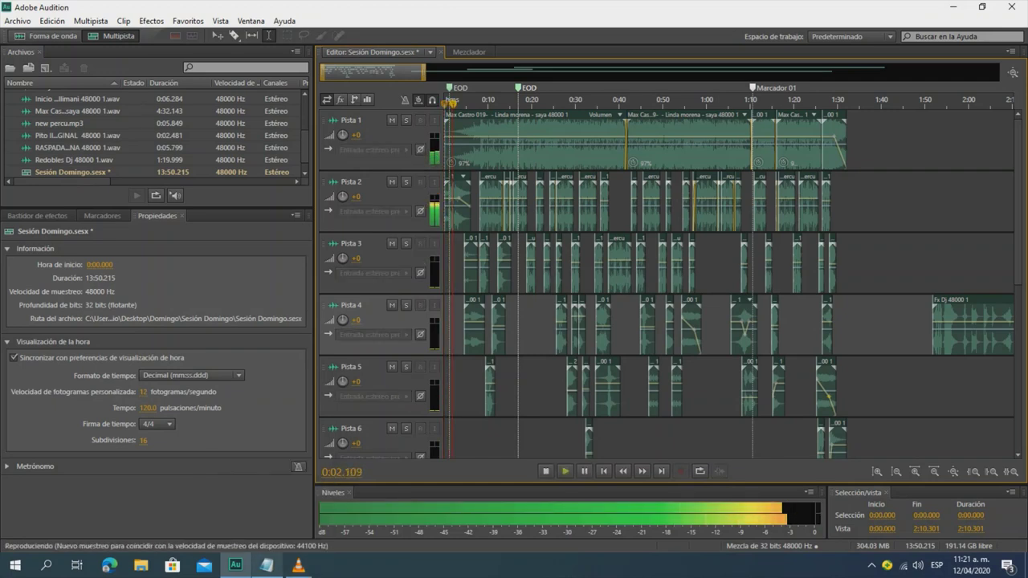
- Switch to Bloc de notas, then shrink and reposition its window so the multitrack clips stay visible
{"action": "left_click", "coordinate": [267, 565]}
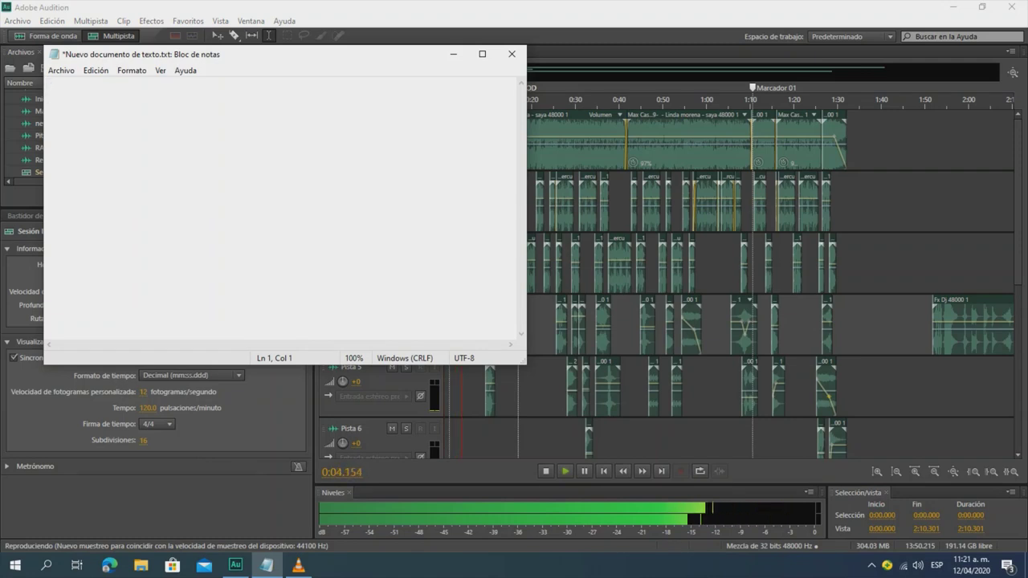
{"action": "left_click_drag", "start_coordinate": [289, 54], "coordinate": [186, 42]}
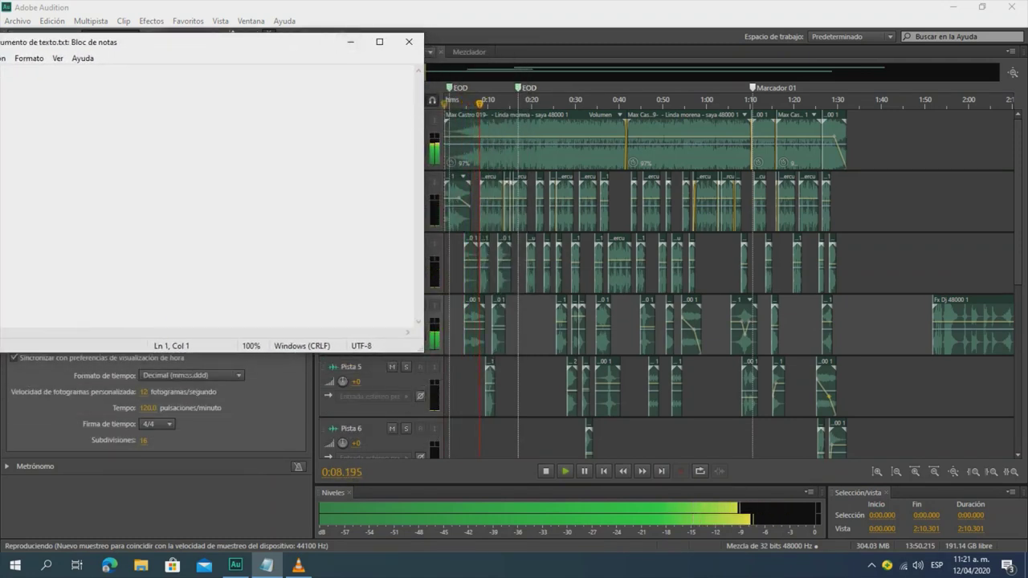
{"action": "left_click_drag", "start_coordinate": [423, 352], "coordinate": [268, 303]}
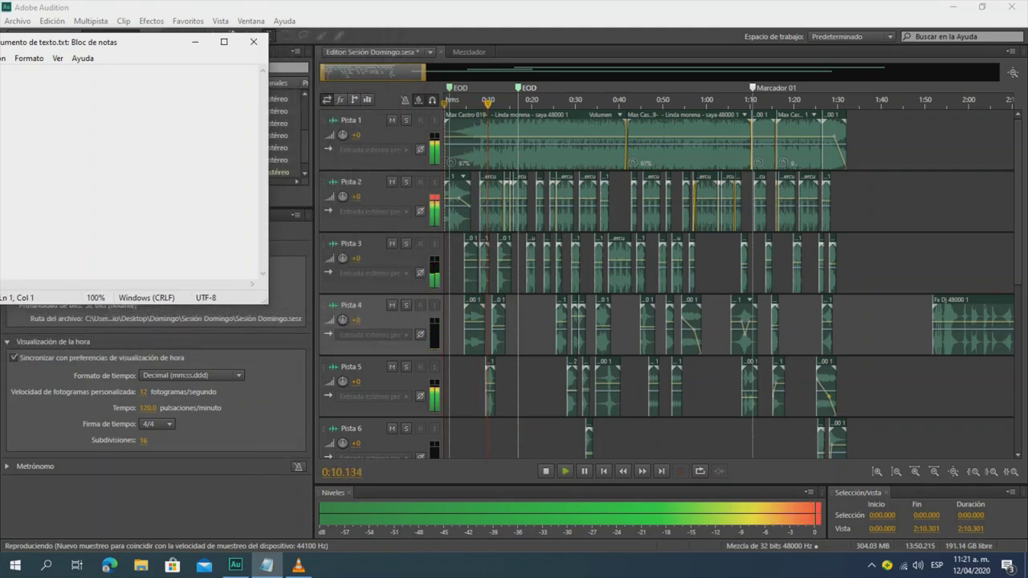
{"action": "left_click_drag", "start_coordinate": [96, 42], "coordinate": [178, 30]}
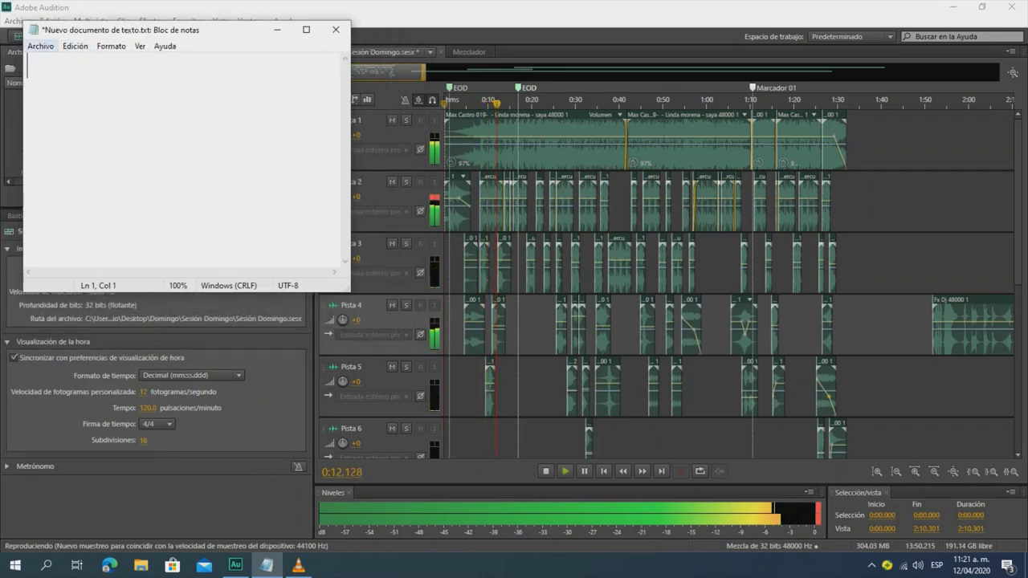
- Set the Bloc de notas font size to 20, keeping the Cooper typeface in Negra style
{"action": "left_click", "coordinate": [111, 46]}
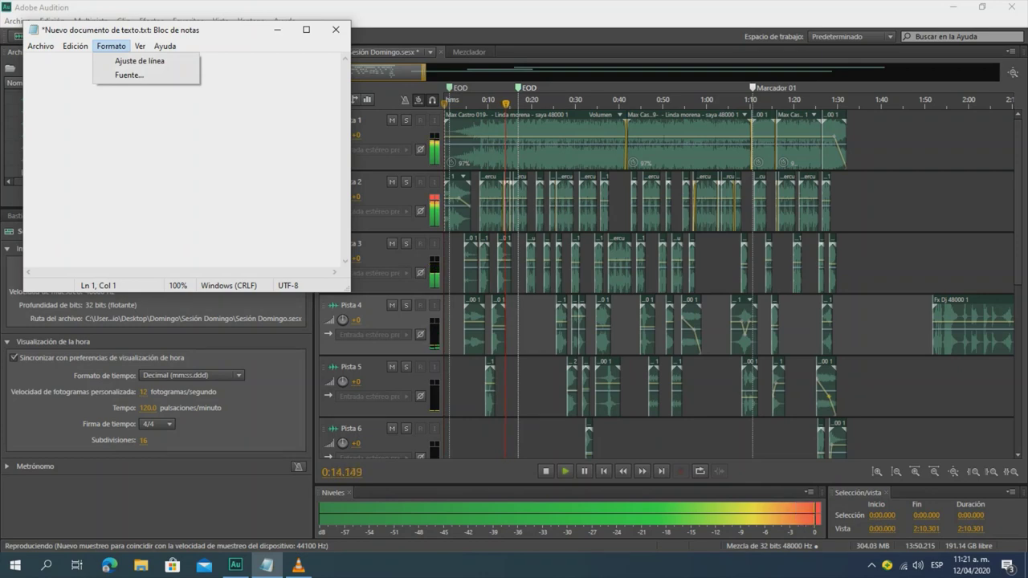
{"action": "key", "text": "Down"}
{"action": "key", "text": "Down"}
{"action": "key", "text": "Return"}
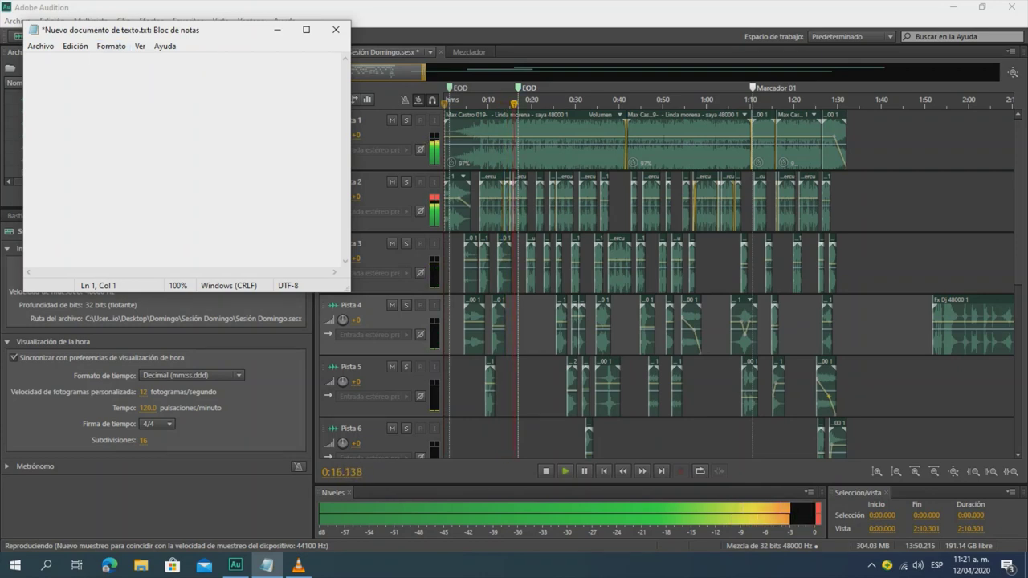
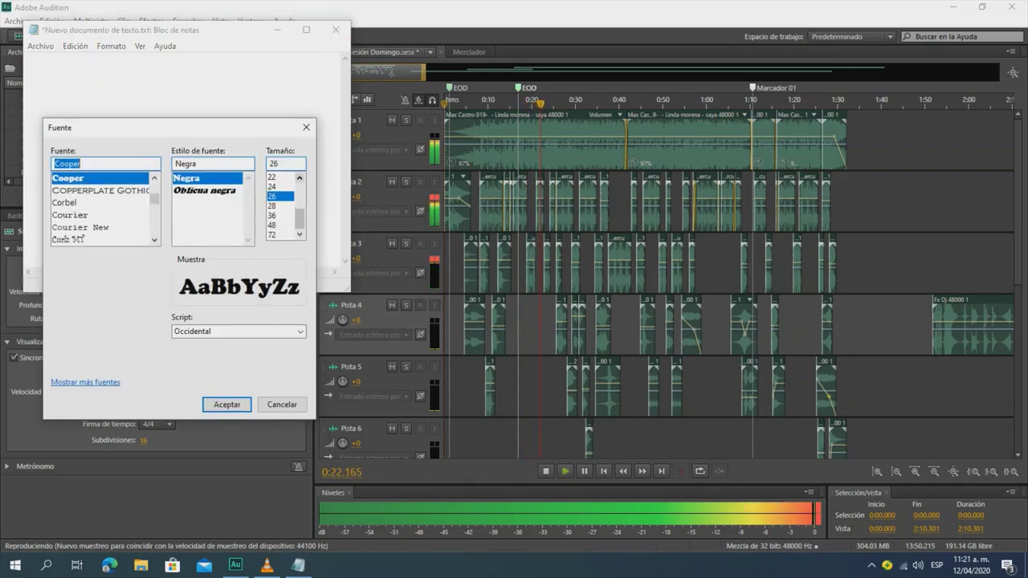
{"action": "left_click", "coordinate": [299, 178]}
{"action": "left_click", "coordinate": [300, 177]}
{"action": "left_click", "coordinate": [300, 177]}
{"action": "left_click", "coordinate": [273, 195]}
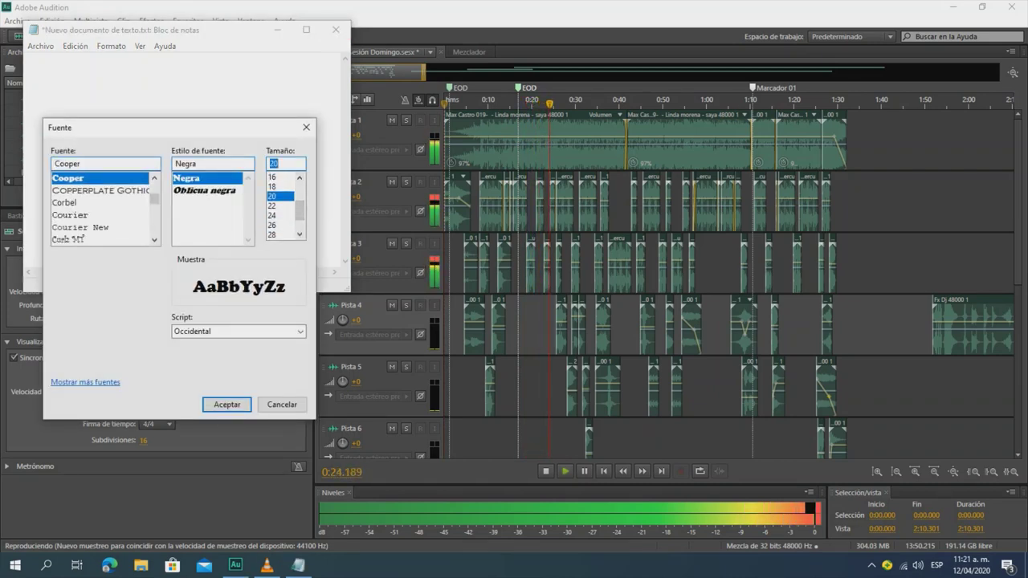
{"action": "key", "text": "Return"}
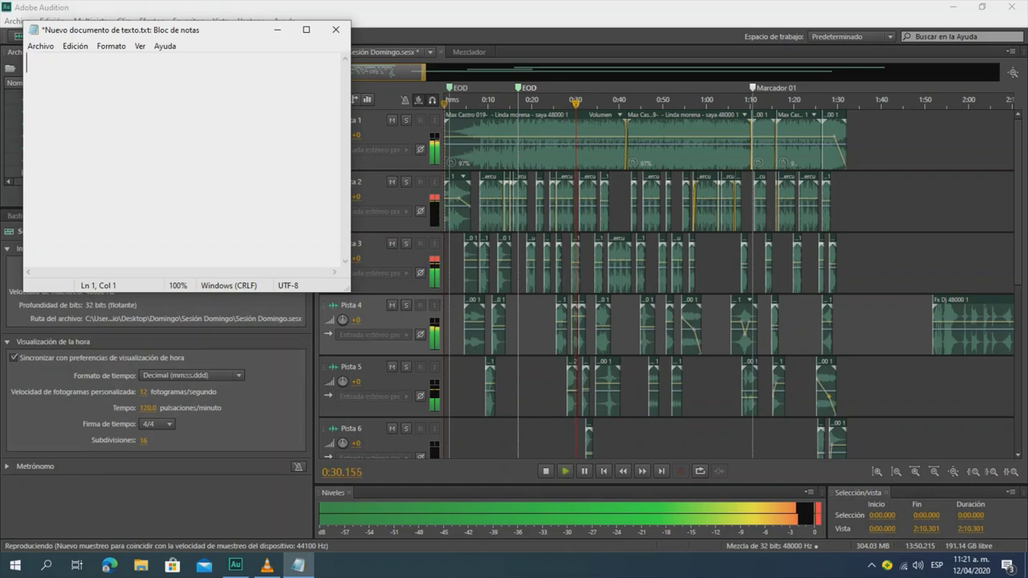
- Write "Los fx" in the empty note, removing the extra words "y las"
{"action": "type", "text": "os fx "}
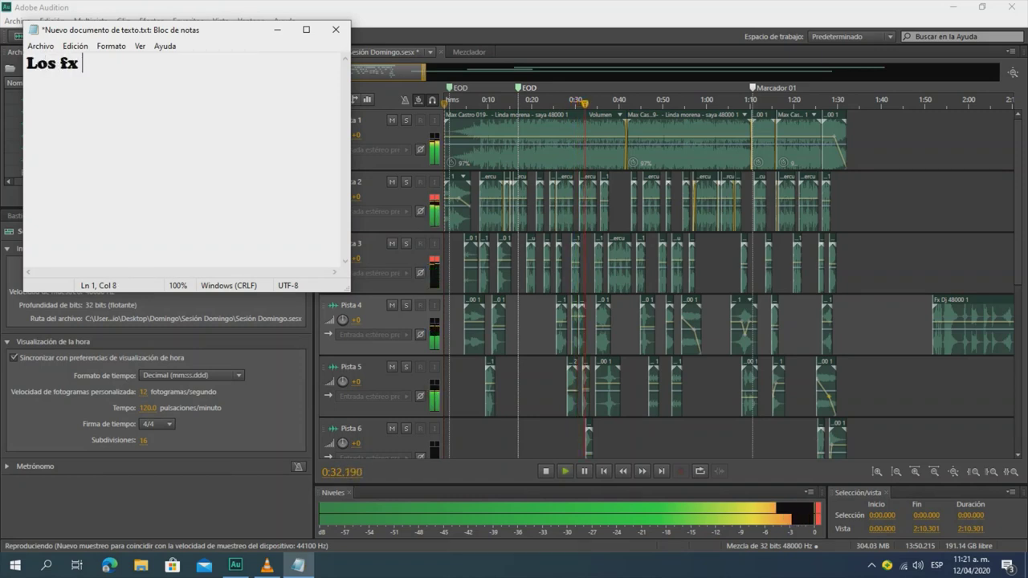
{"action": "type", "text": "y las"}
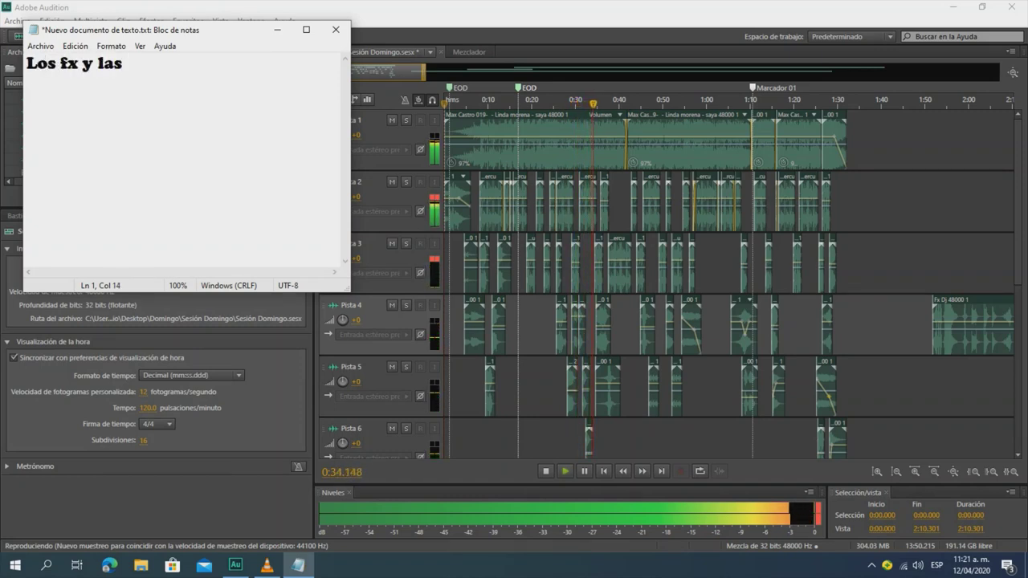
{"action": "key", "text": "BackSpace"}
{"action": "key", "text": "BackSpace"}
{"action": "key", "text": "BackSpace"}
{"action": "key", "text": "BackSpace"}
{"action": "key", "text": "BackSpace"}
{"action": "key", "text": "BackSpace"}
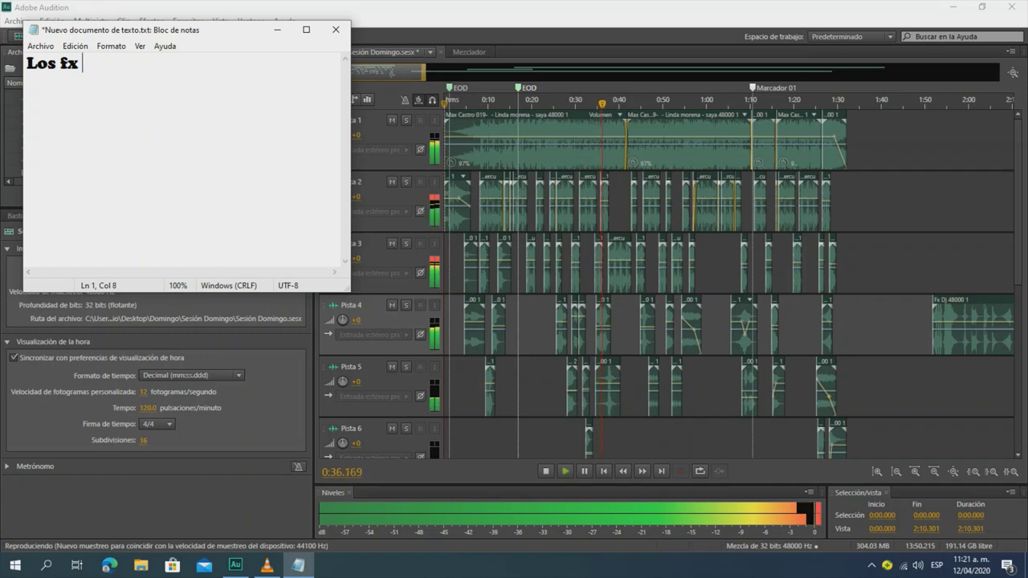
{"action": "key", "text": "BackSpace"}
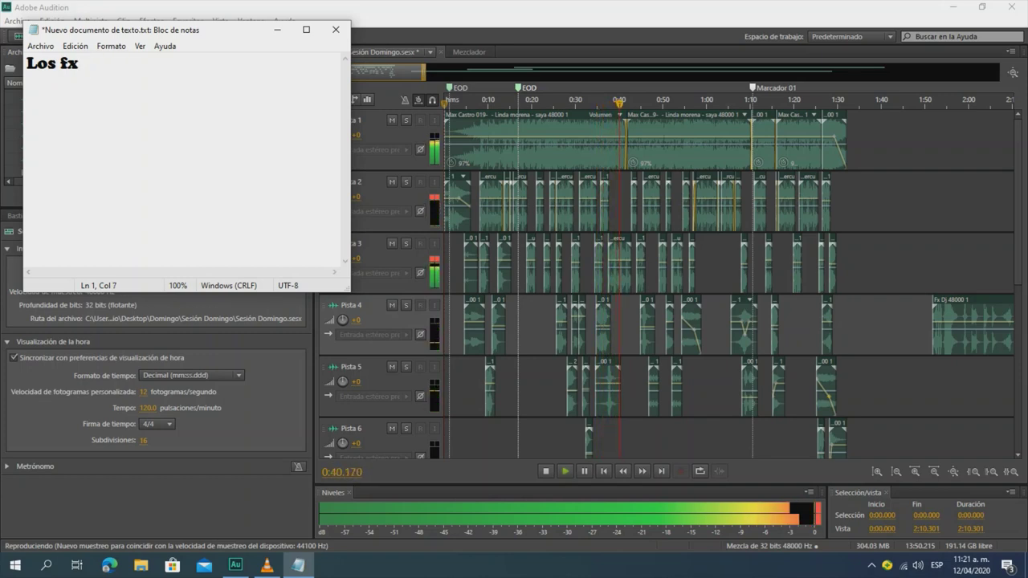
- Extend the note to read "Los fx, las cuñas redobles"
{"action": "type", "text": "ulas"}
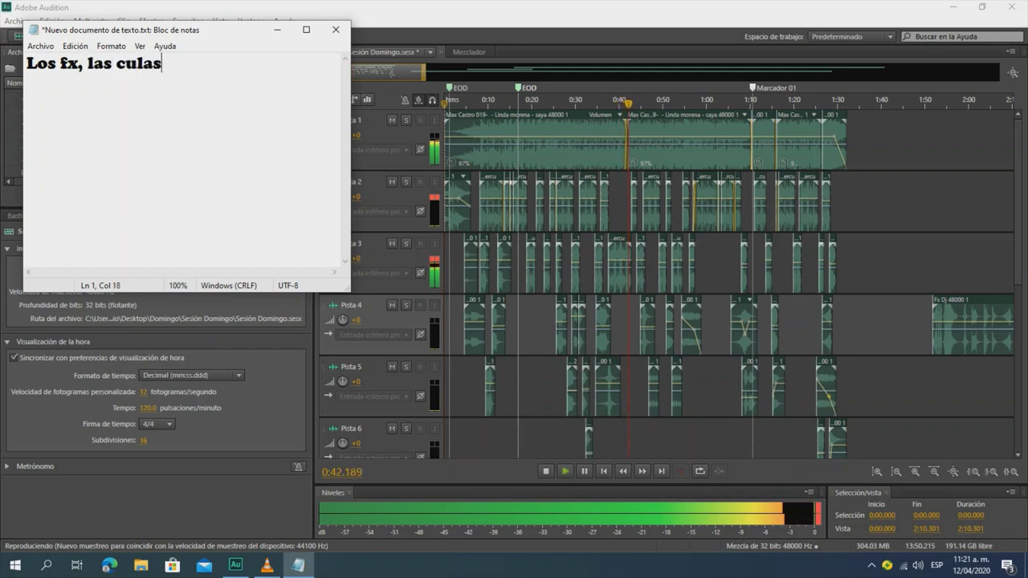
{"action": "key", "text": "BackSpace"}
{"action": "key", "text": "BackSpace"}
{"action": "key", "text": "BackSpace"}
{"action": "type", "text": "ña"}
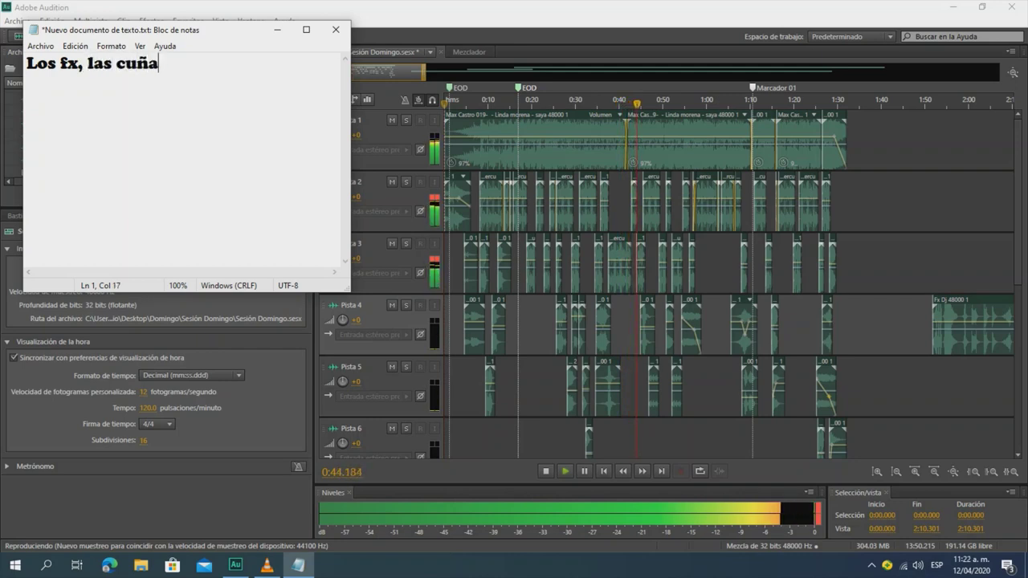
{"action": "type", "text": "s redpbñe"}
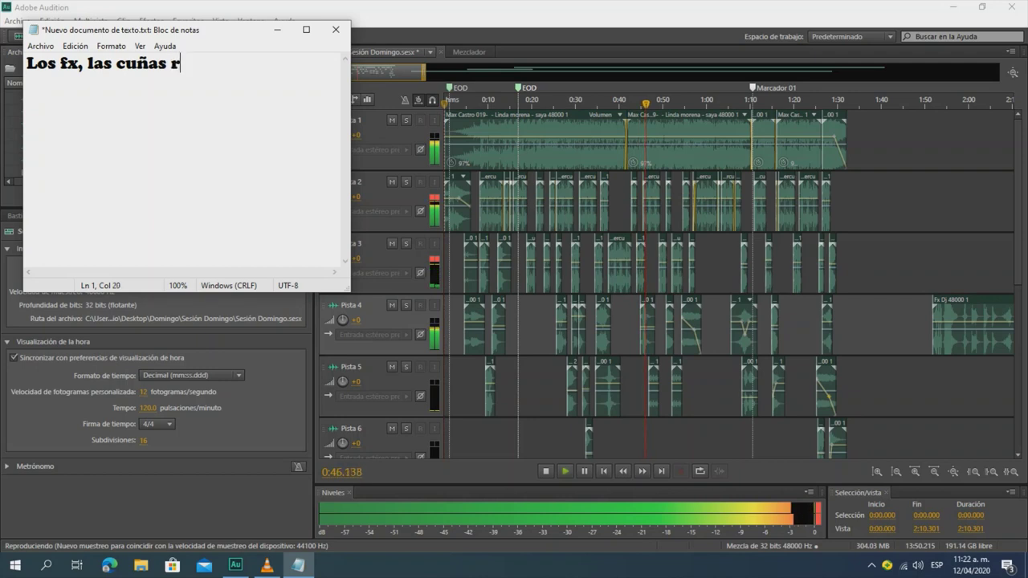
{"action": "key", "text": "BackSpace"}
{"action": "key", "text": "BackSpace"}
{"action": "key", "text": "BackSpace"}
{"action": "key", "text": "BackSpace"}
{"action": "type", "text": "obles"}
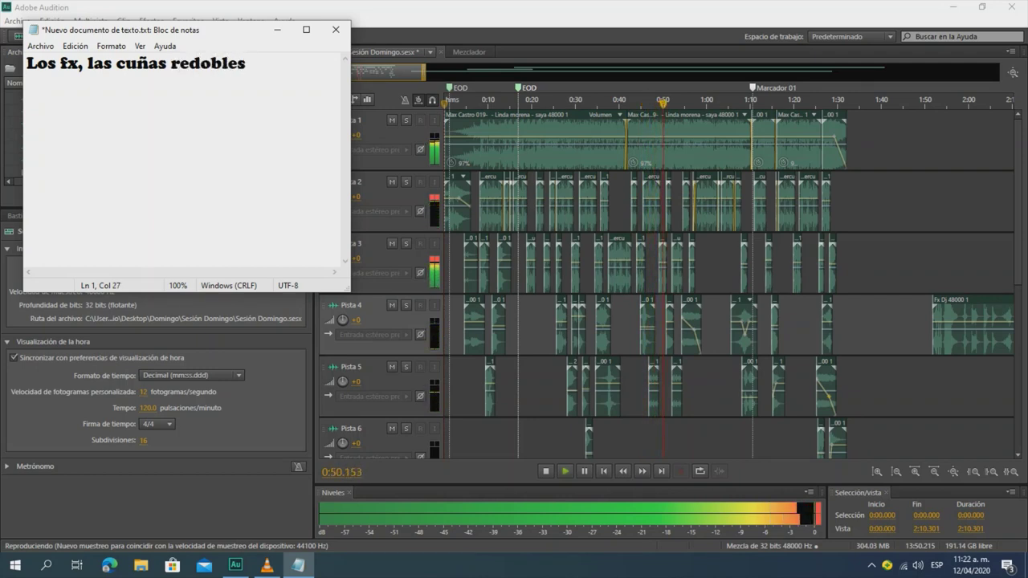
- Replace the whole note with "las tengo cada una en una sola onda"
{"action": "key", "text": "ctrl+a"}
{"action": "type", "text": "kas te"}
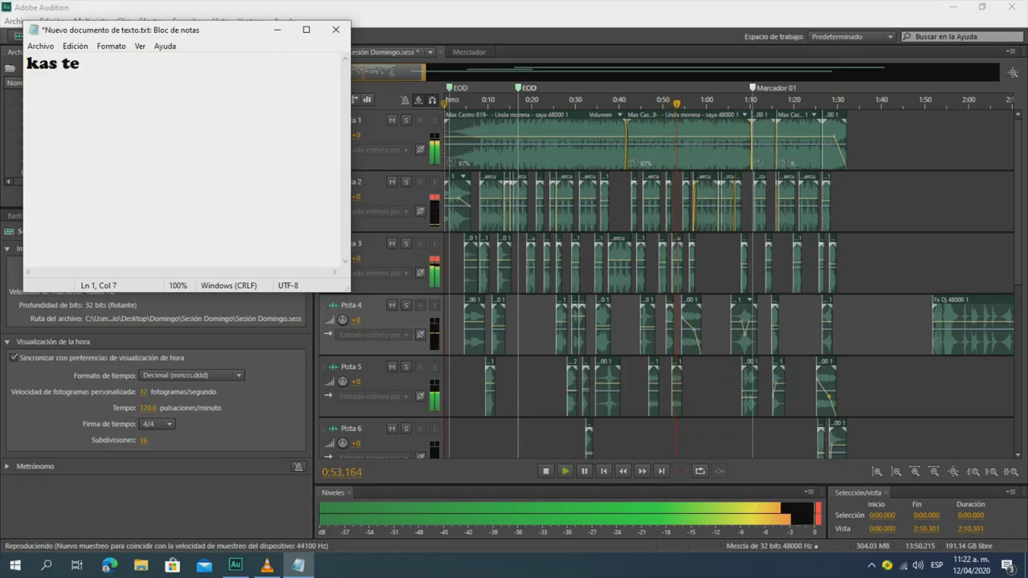
{"action": "key", "text": "ctrl+a"}
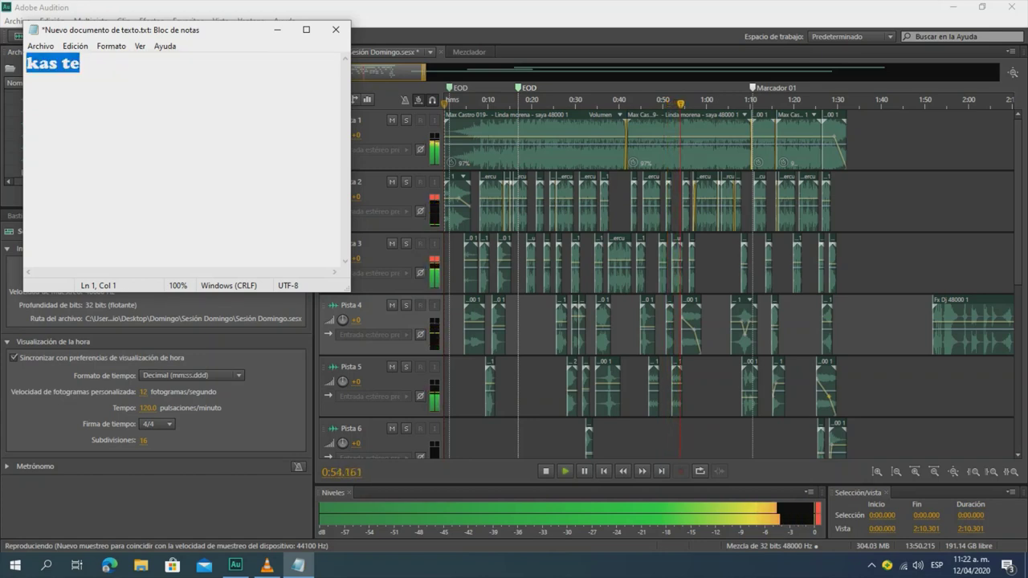
{"action": "type", "text": "las tengo e"}
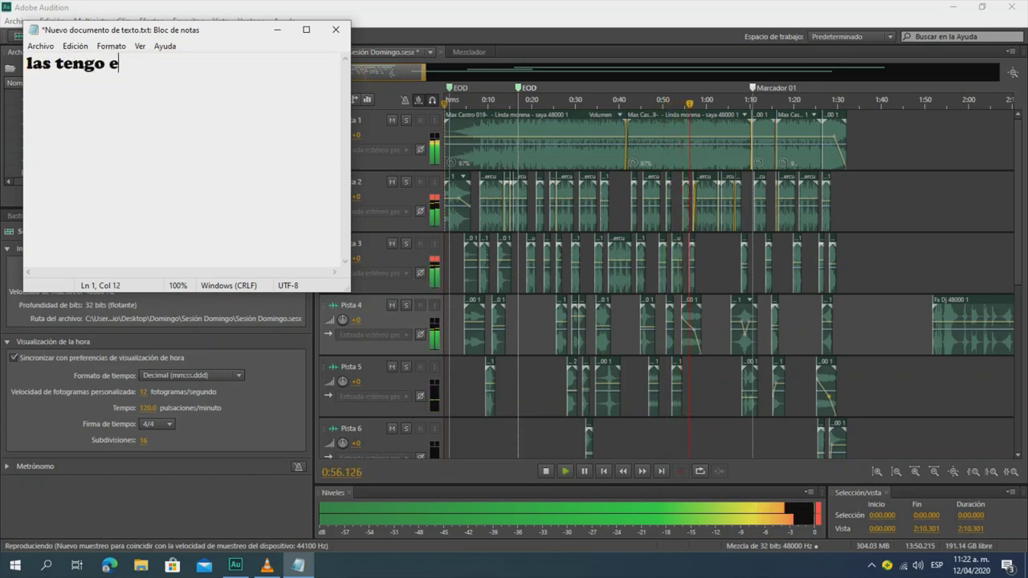
{"action": "type", "text": "n"}
{"action": "key", "text": "BackSpace"}
{"action": "key", "text": "BackSpace"}
{"action": "type", "text": "ca"}
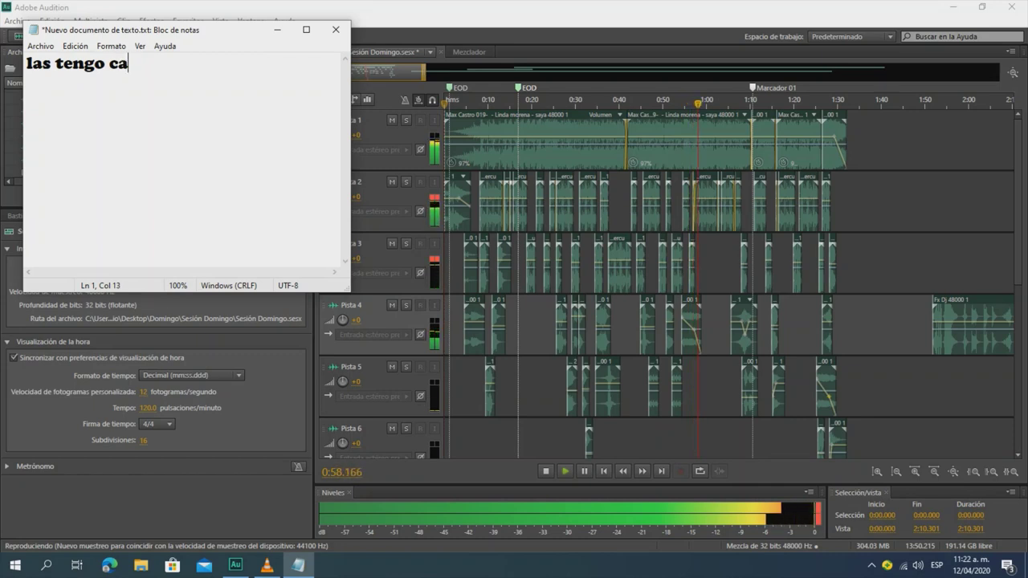
{"action": "type", "text": "da una en una"}
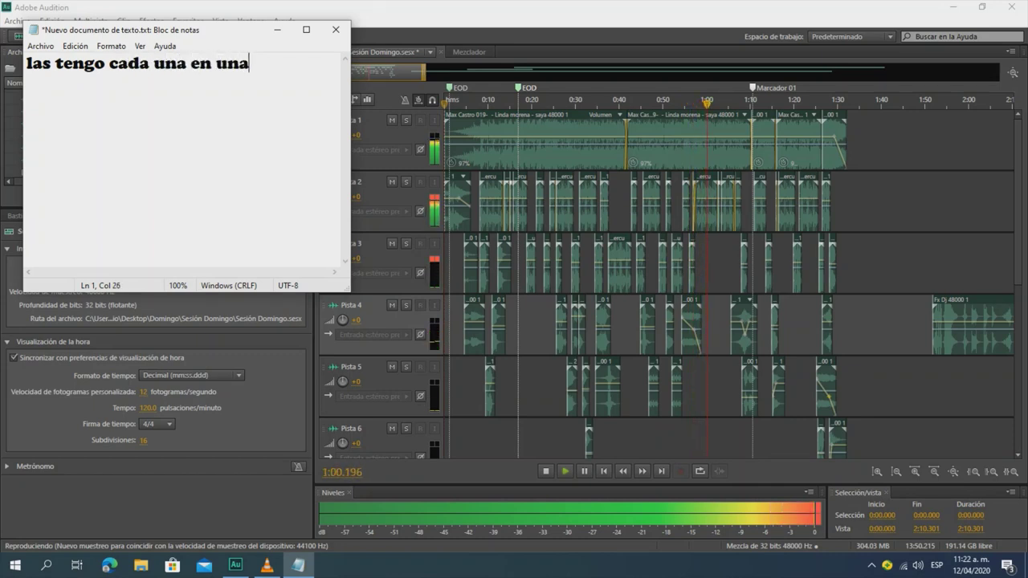
{"action": "type", "text": " sola onda"}
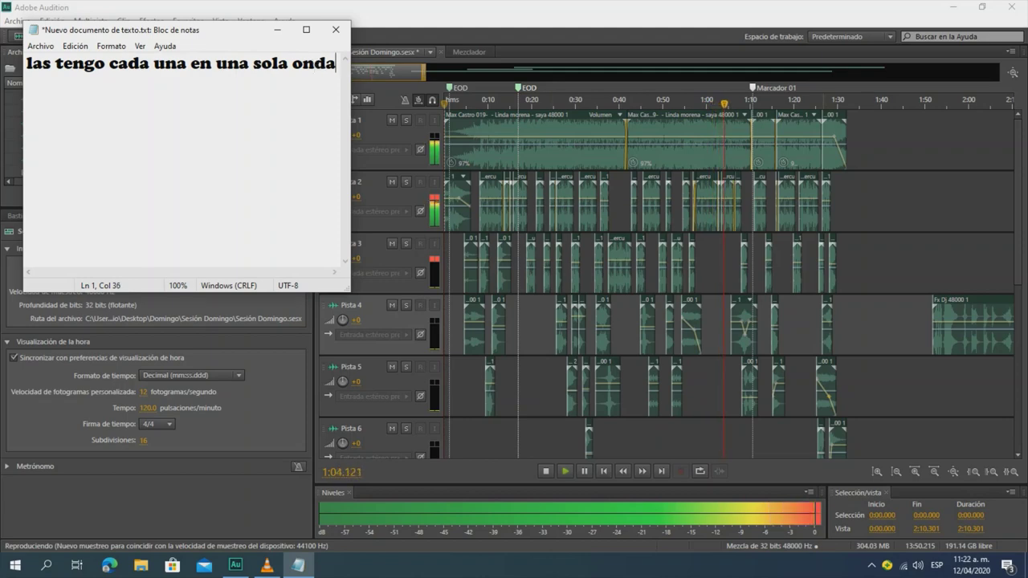
- Switch to Adobe Audition, show the long Redobles Dj, Cuñas and Fx Dj clips, and restart playback from 0:00.000
{"action": "left_click_drag", "start_coordinate": [378, 72], "coordinate": [516, 72]}
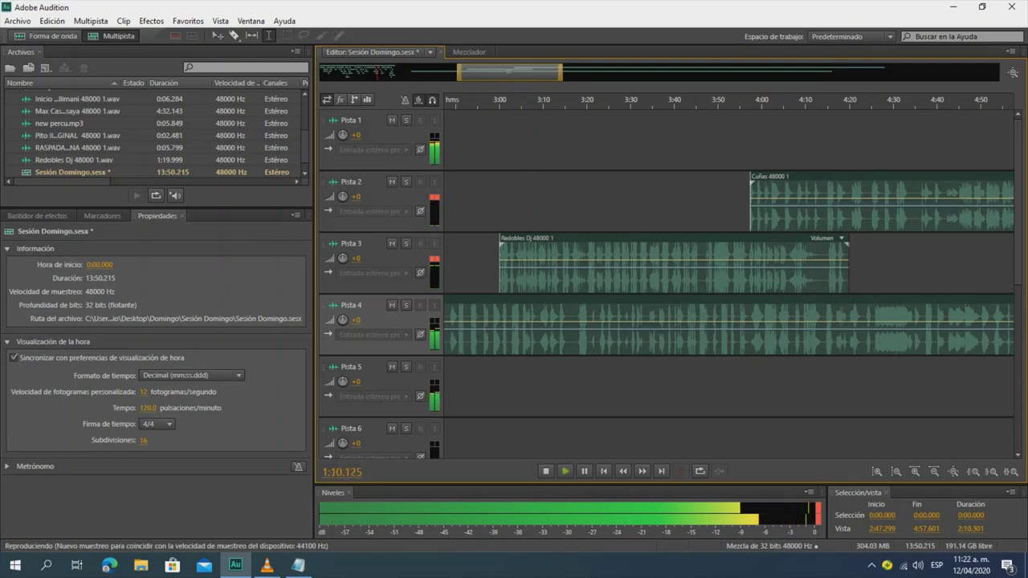
{"action": "left_click_drag", "start_coordinate": [518, 73], "coordinate": [371, 72]}
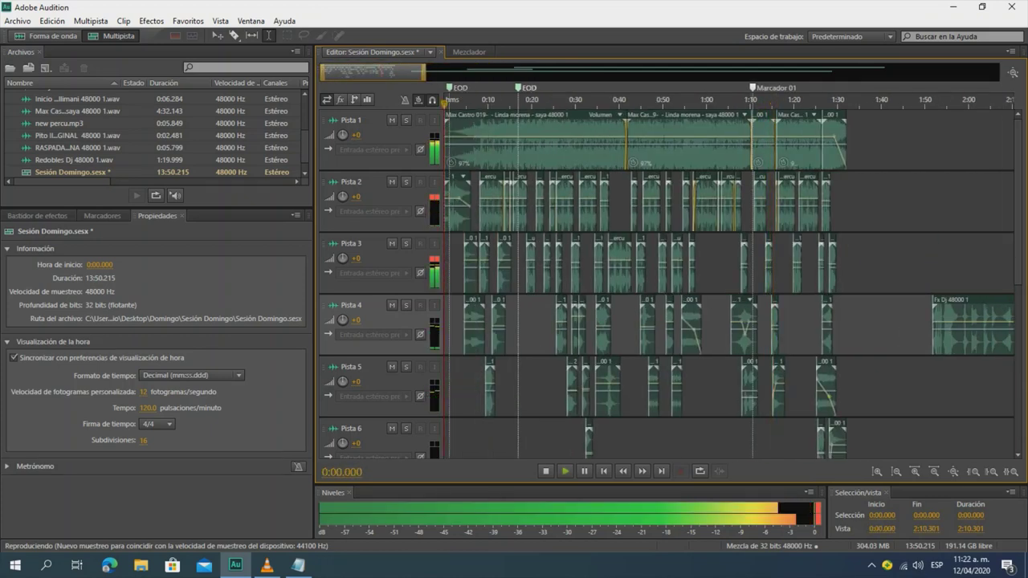
{"action": "key", "text": "Home"}
- Switch to Bloc de notas and replace the note with "a mi se me hace mejor trabajar así"
{"action": "left_click", "coordinate": [298, 566]}
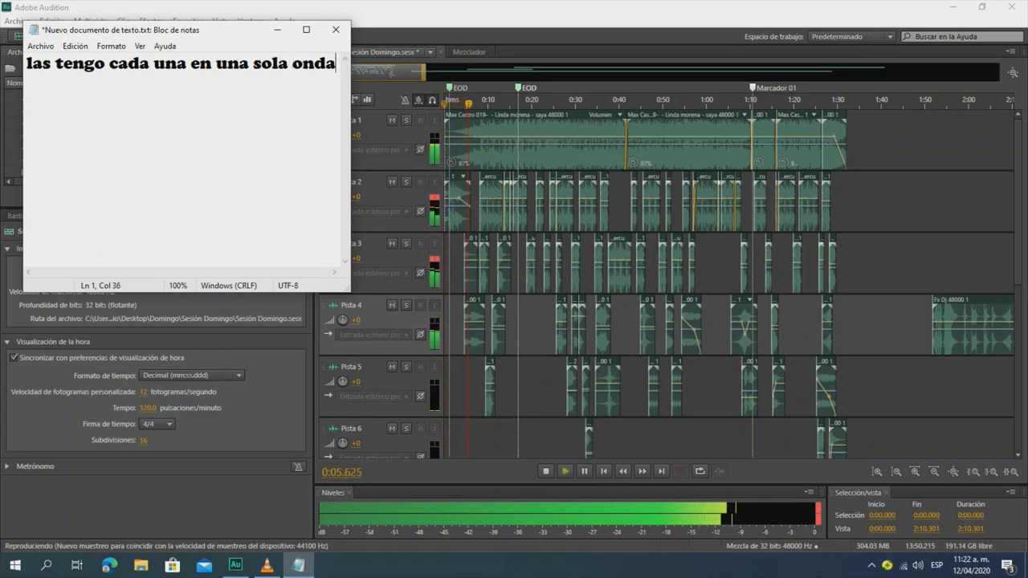
{"action": "key", "text": "ctrl+a"}
{"action": "type", "text": "a m"}
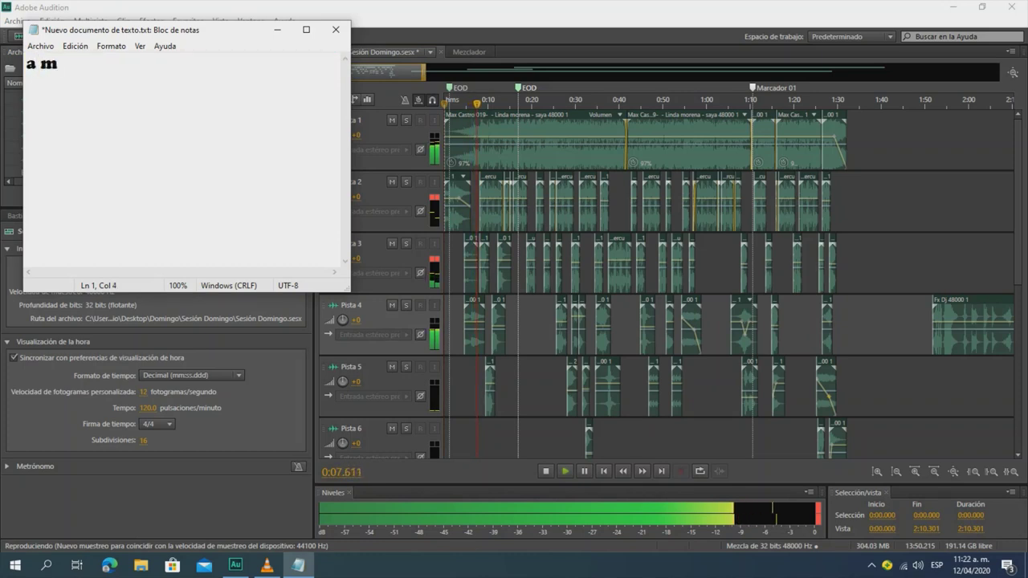
{"action": "type", "text": "i se me hace me"}
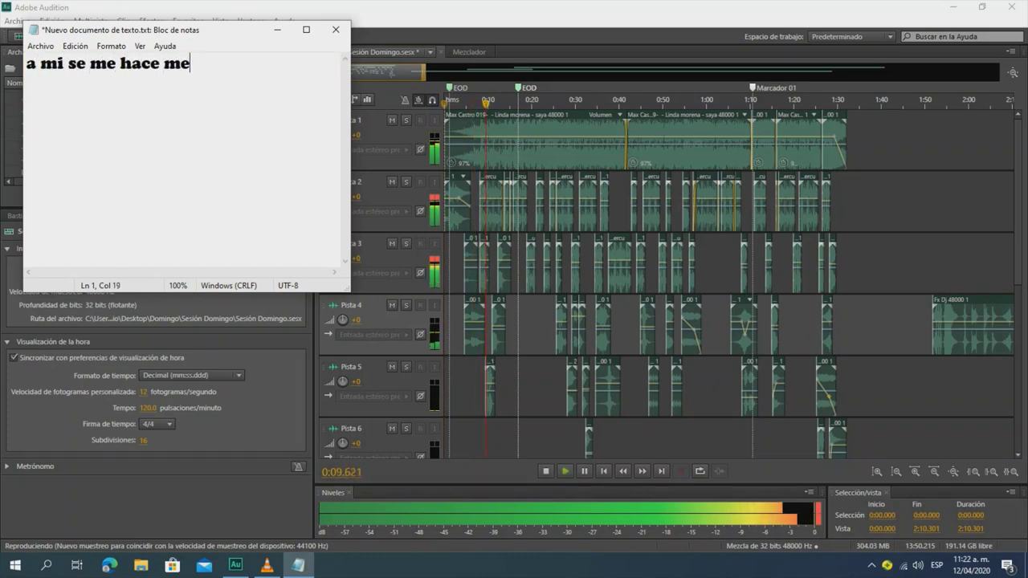
{"action": "type", "text": "jor trabajar a"}
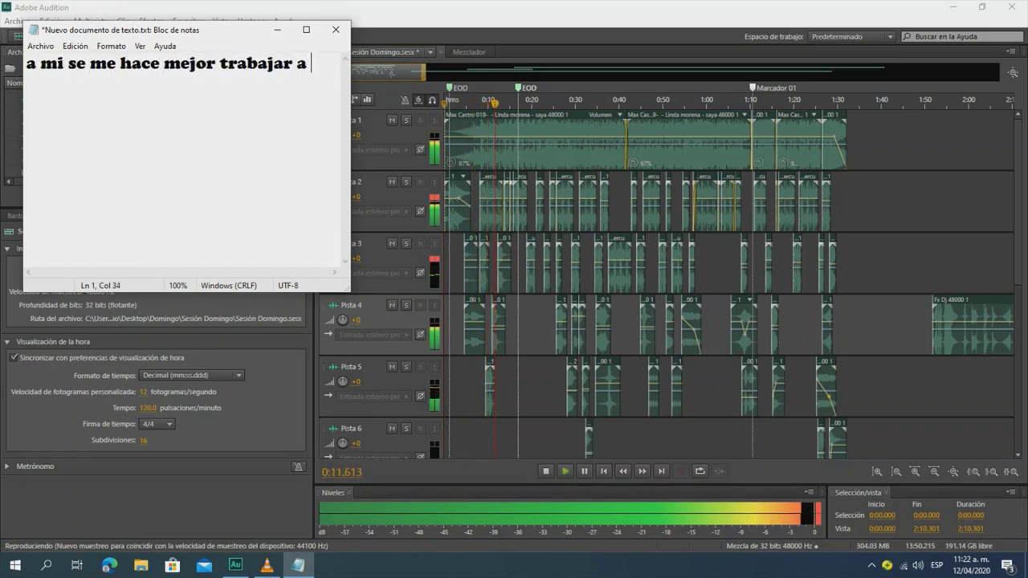
{"action": "key", "text": "BackSpace"}
{"action": "key", "text": "BackSpace"}
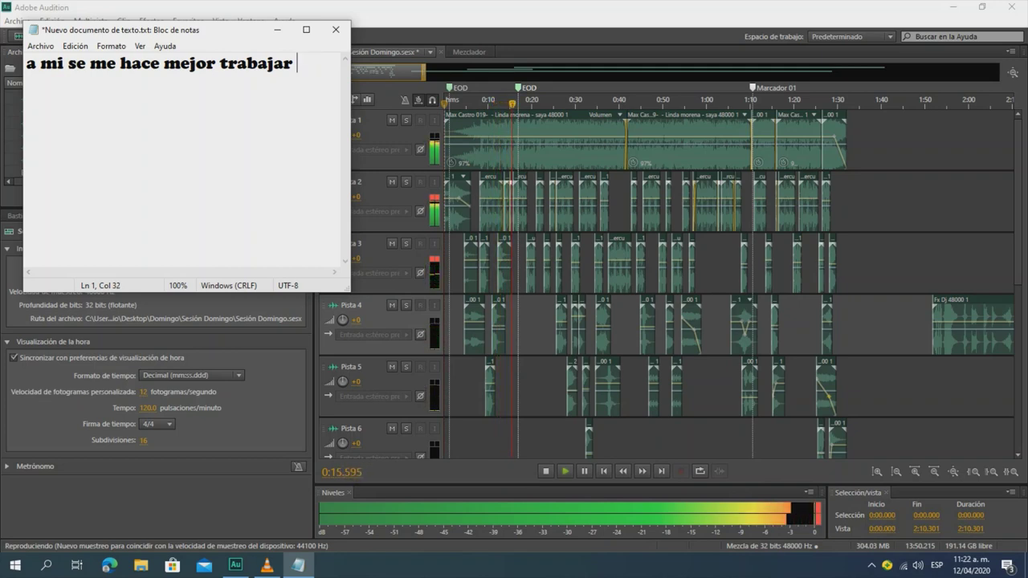
{"action": "key", "text": "BackSpace"}
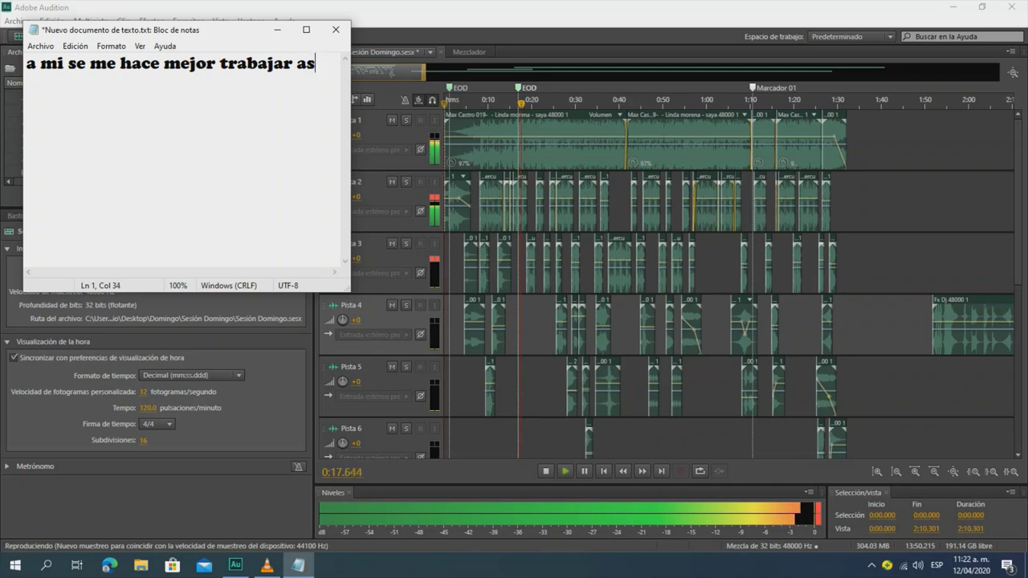
{"action": "type", "text": "í"}
- Replace the whole note with "pero bueno eso depende de cada quien"
{"action": "key", "text": "ctrl+a"}
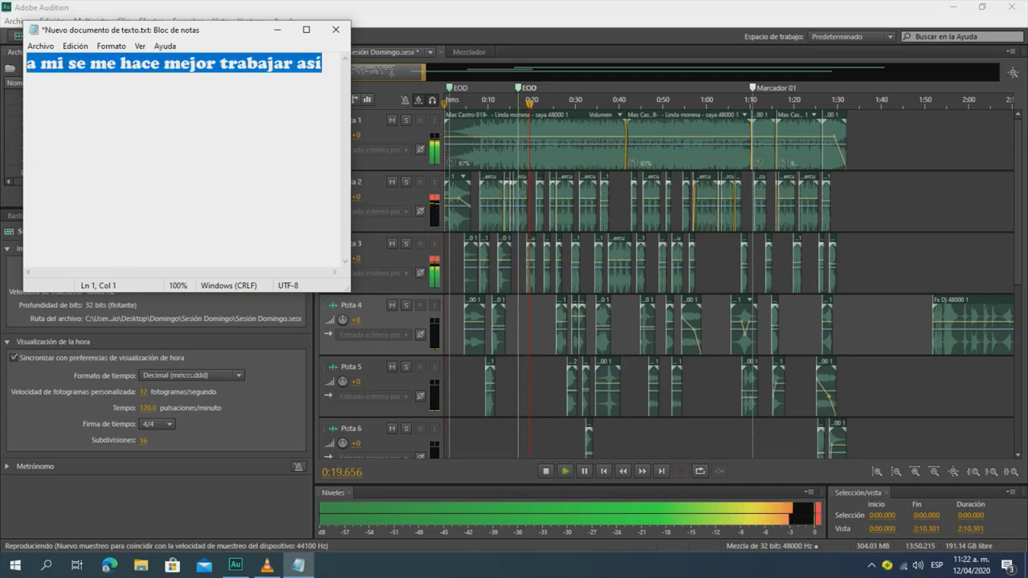
{"action": "type", "text": "pero buen"}
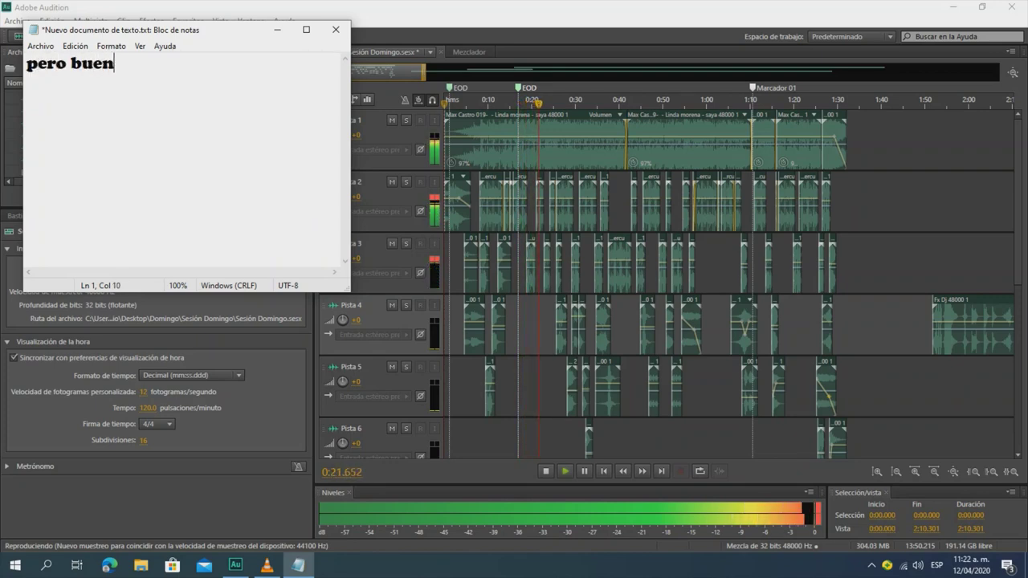
{"action": "type", "text": "o eso de p"}
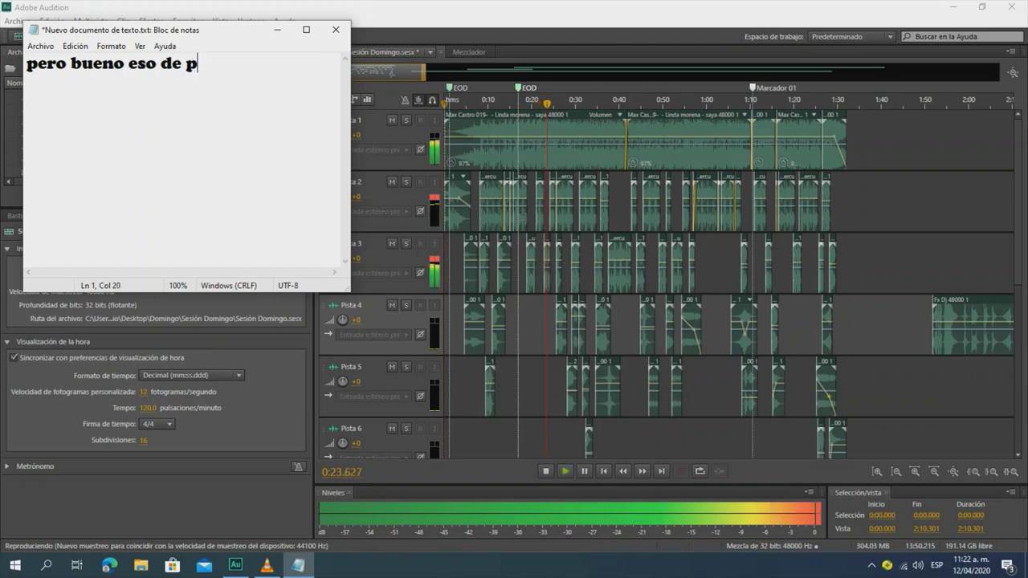
{"action": "key", "text": "BackSpace"}
{"action": "key", "text": "BackSpace"}
{"action": "type", "text": "pende de cad"}
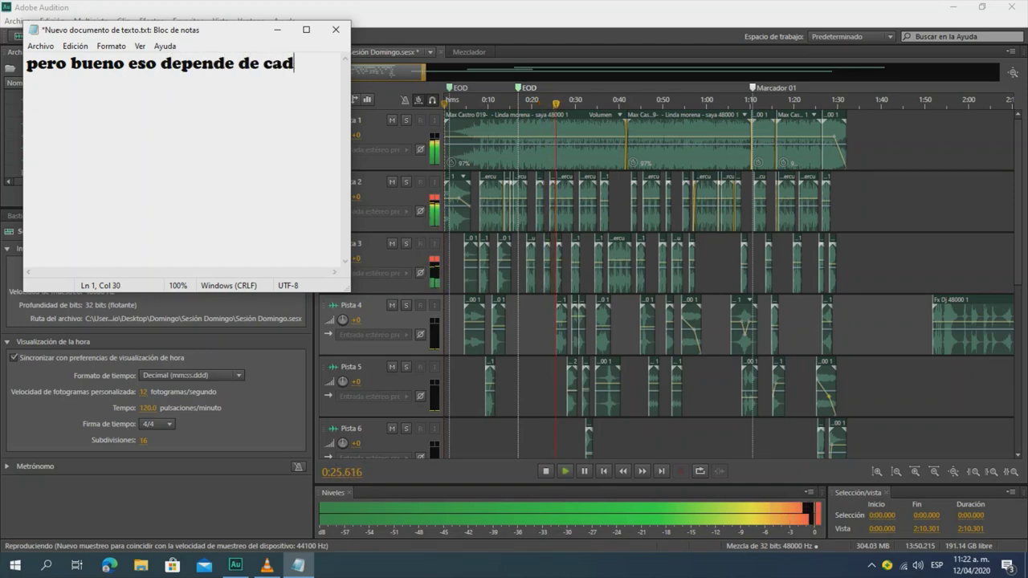
{"action": "type", "text": "a quien"}
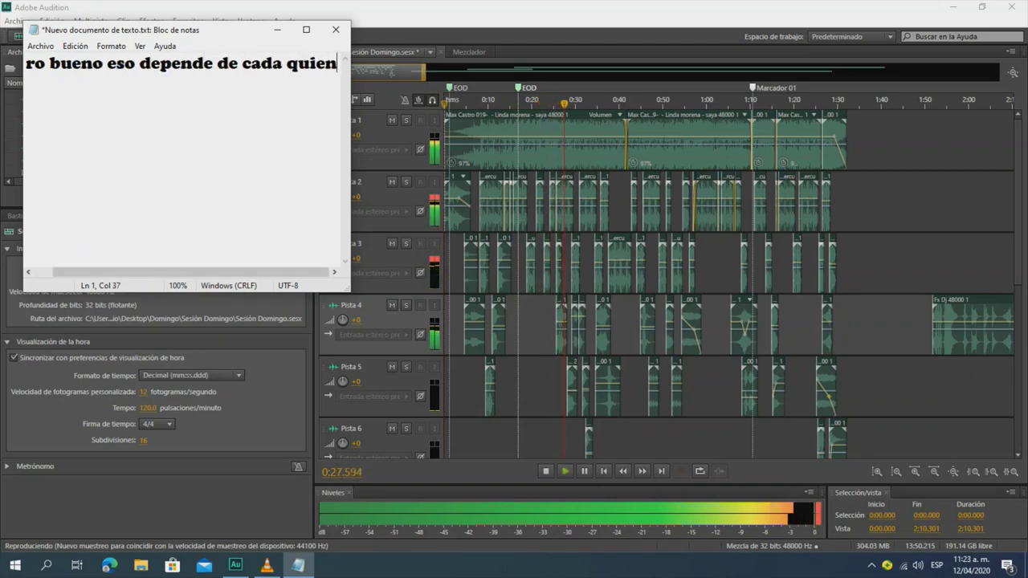
- Replace the whole note with "la pista de la musica la acelere en un 97"
{"action": "key", "text": "ctrl+a"}
{"action": "key", "text": "BackSpace"}
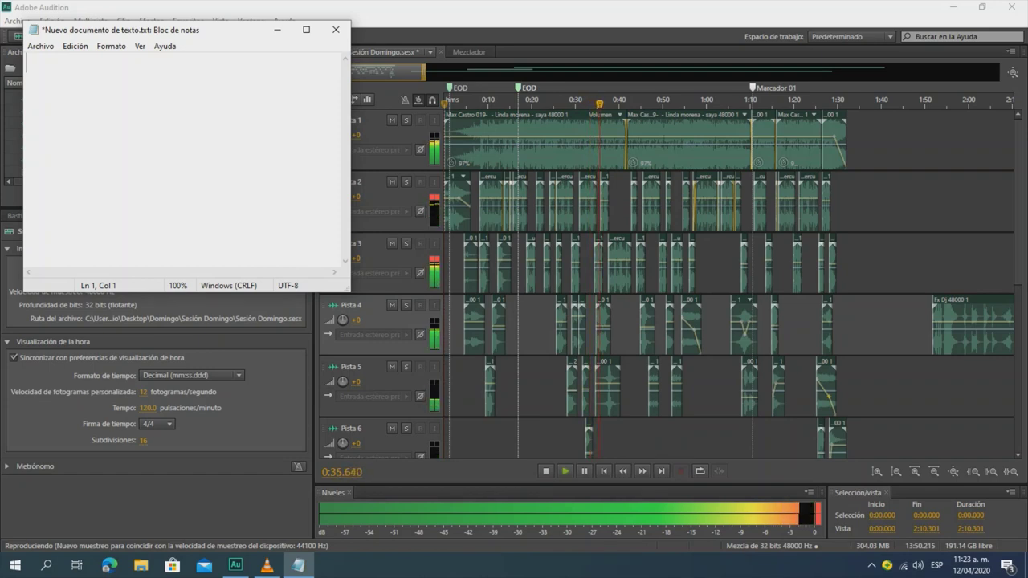
{"action": "type", "text": "el"}
{"action": "key", "text": "BackSpace"}
{"action": "key", "text": "BackSpace"}
{"action": "key", "text": "BackSpace"}
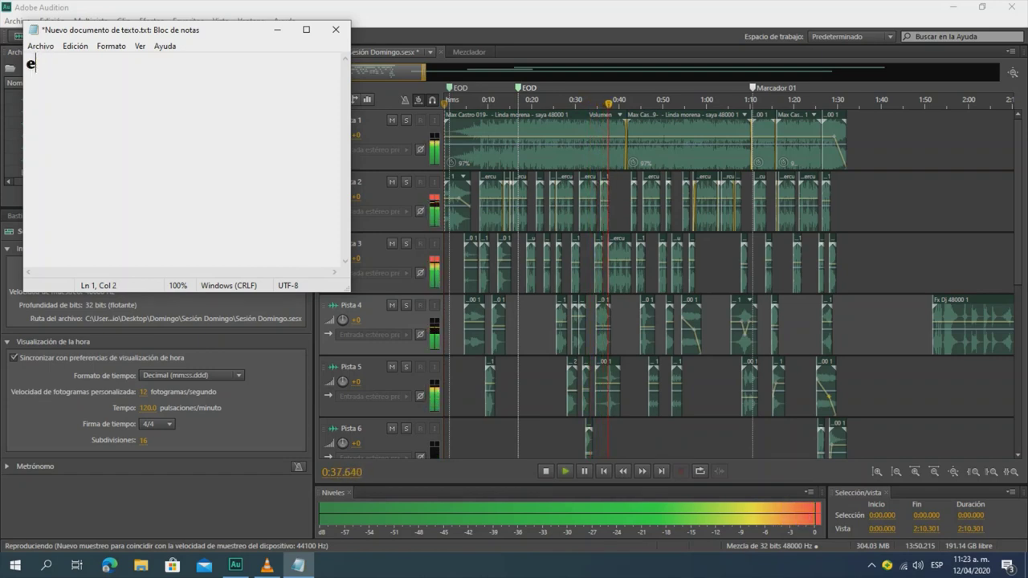
{"action": "type", "text": "ña"}
{"action": "key", "text": "BackSpace"}
{"action": "key", "text": "BackSpace"}
{"action": "type", "text": "la p"}
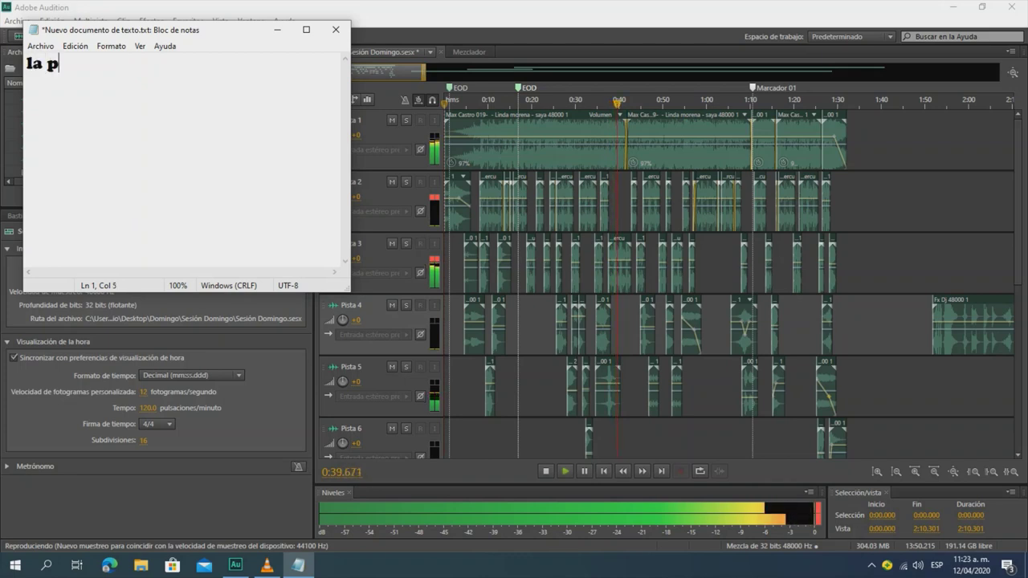
{"action": "type", "text": "ista de la mus"}
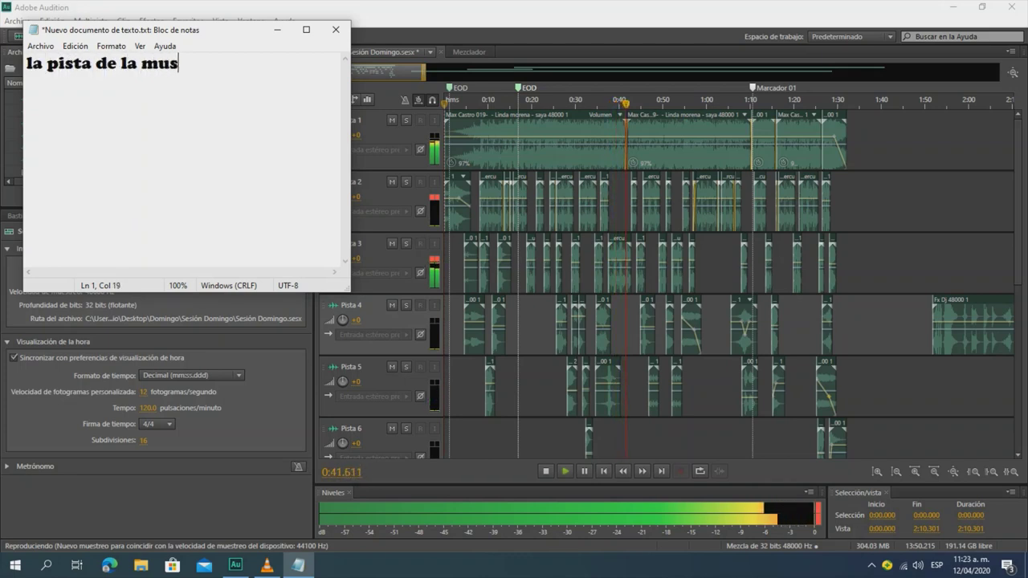
{"action": "type", "text": "ica la aceler"}
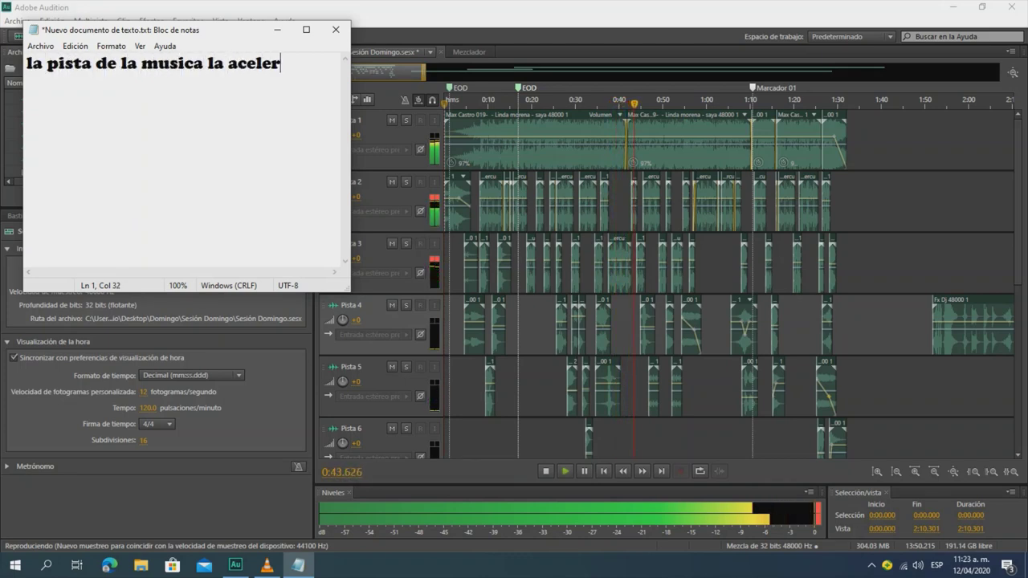
{"action": "type", "text": "e en un 97"}
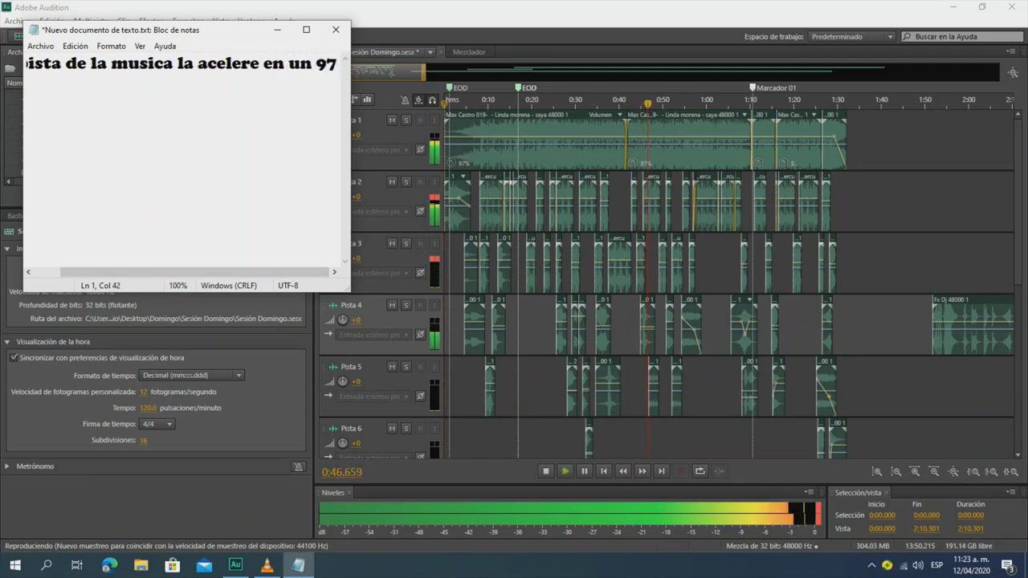
- Replace the whole note with "o mejor dicho reduci la onda en un 3 %"
{"action": "key", "text": "ctrl+a"}
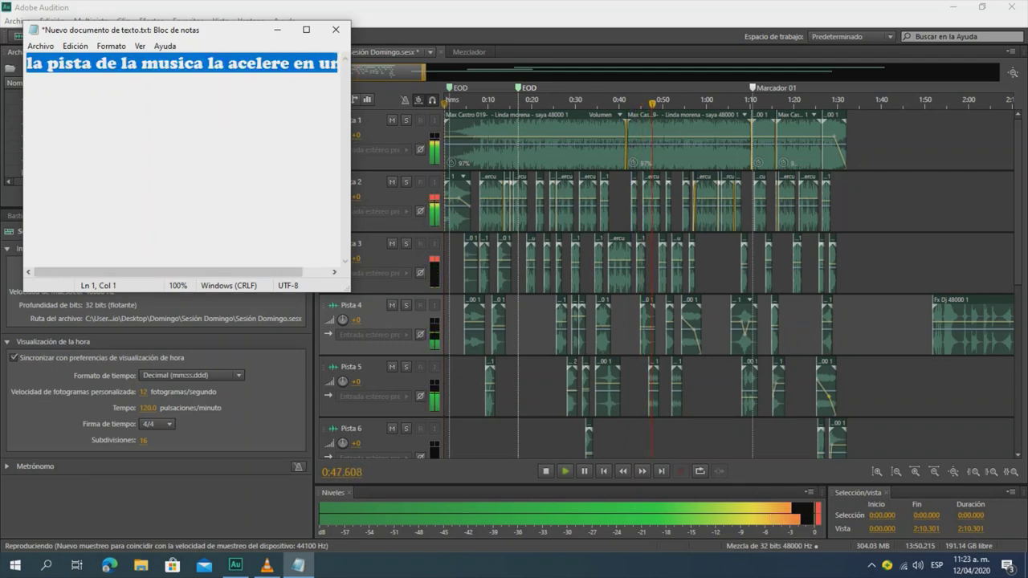
{"action": "key", "text": "shift+Right"}
{"action": "key", "text": "shift+Left"}
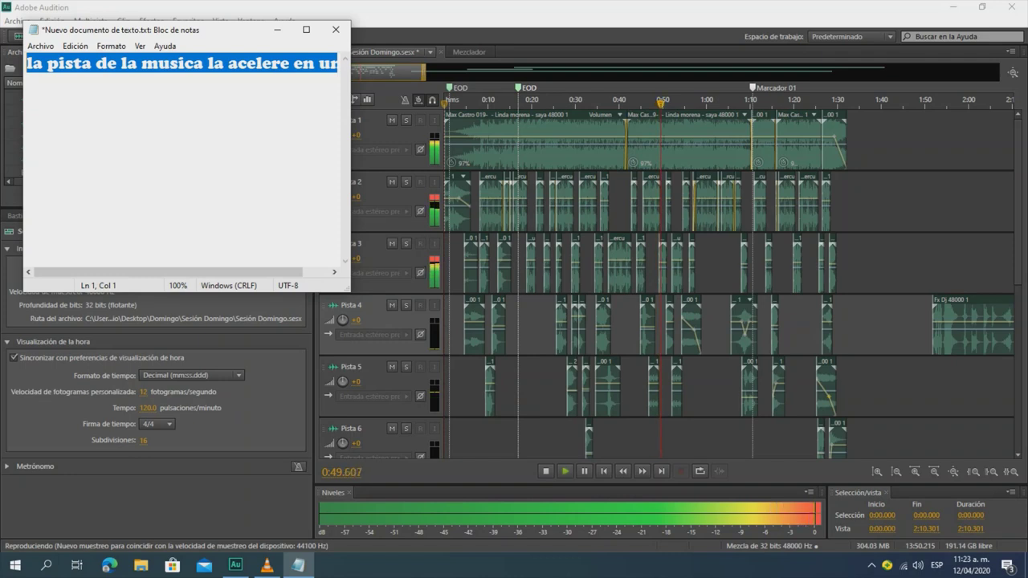
{"action": "type", "text": "o mejor di"}
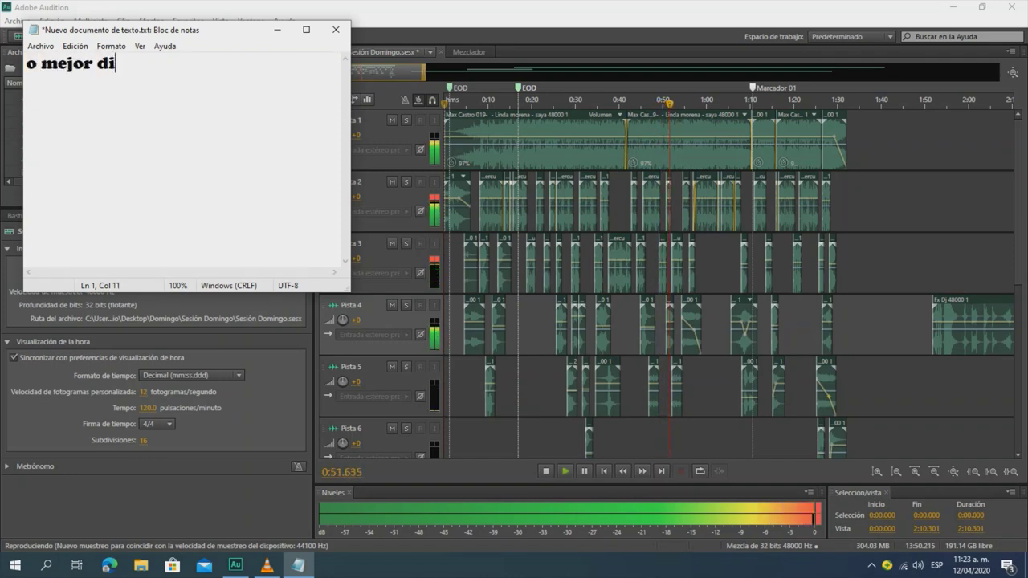
{"action": "type", "text": "cho reduci"}
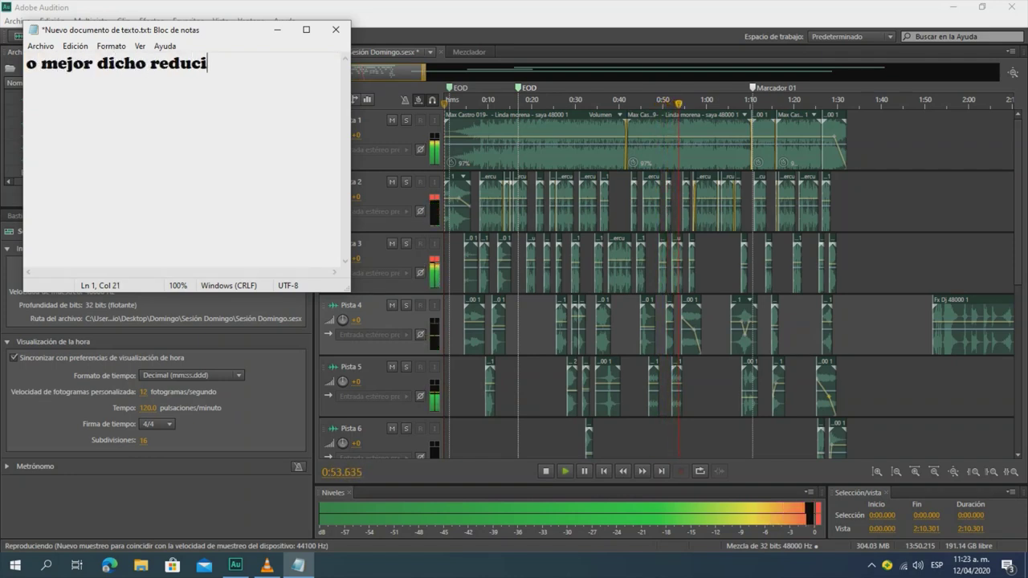
{"action": "type", "text": " la onda en "}
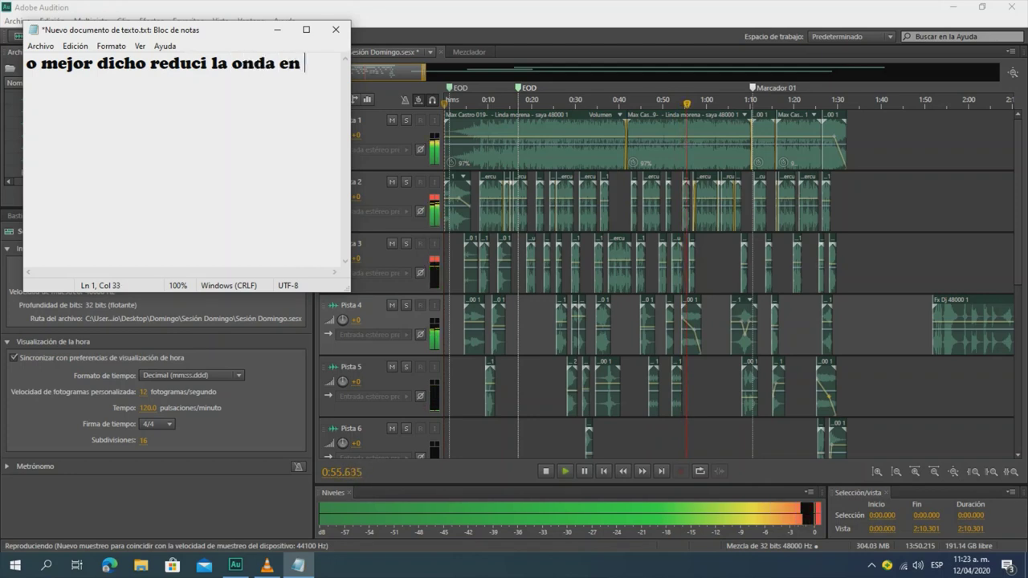
{"action": "type", "text": "un 3"}
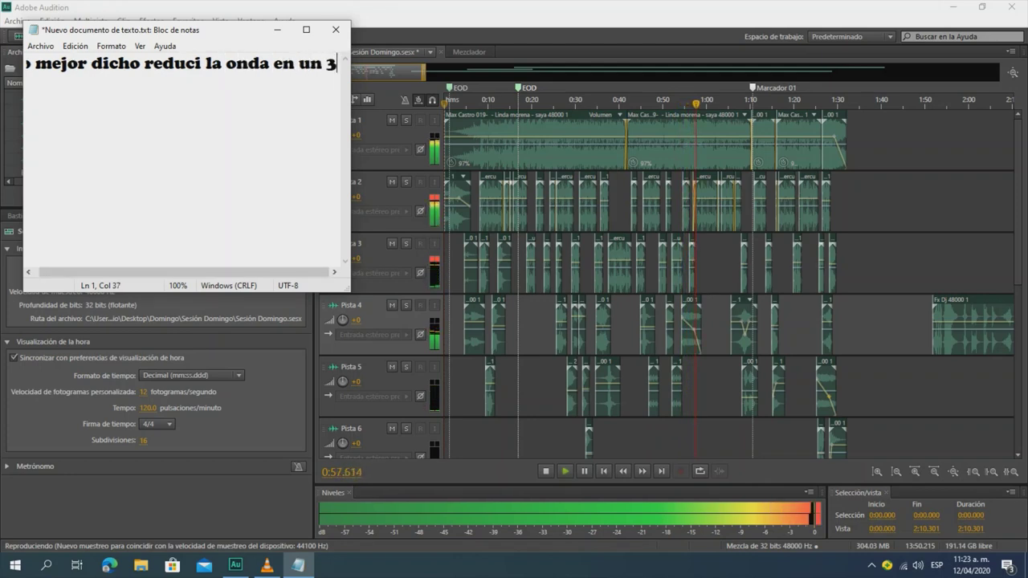
{"action": "type", "text": " %"}
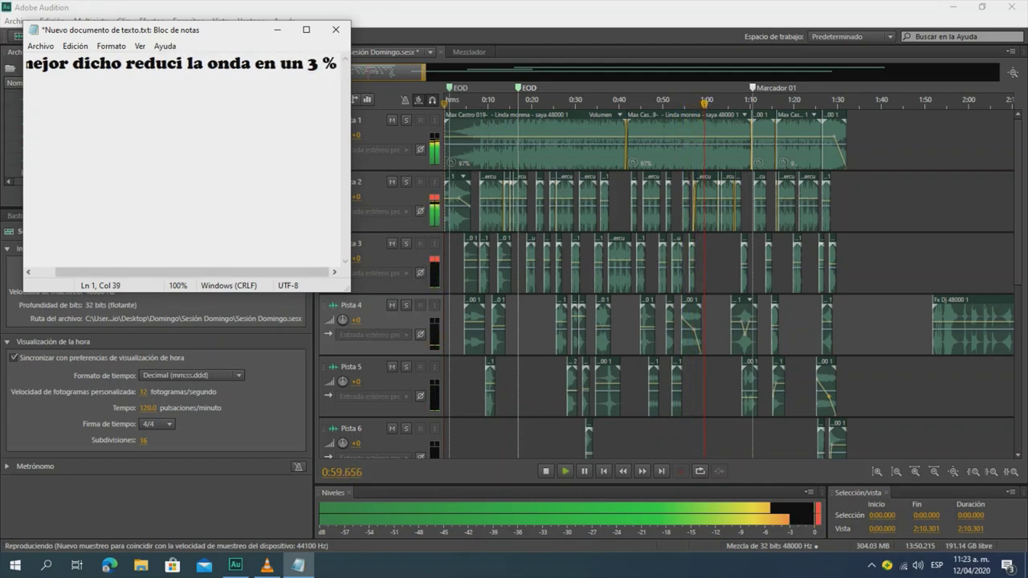
- Replace the whole note with "o sea de un 100% a 97%"
{"action": "key", "text": "shift+Home"}
{"action": "type", "text": "o s"}
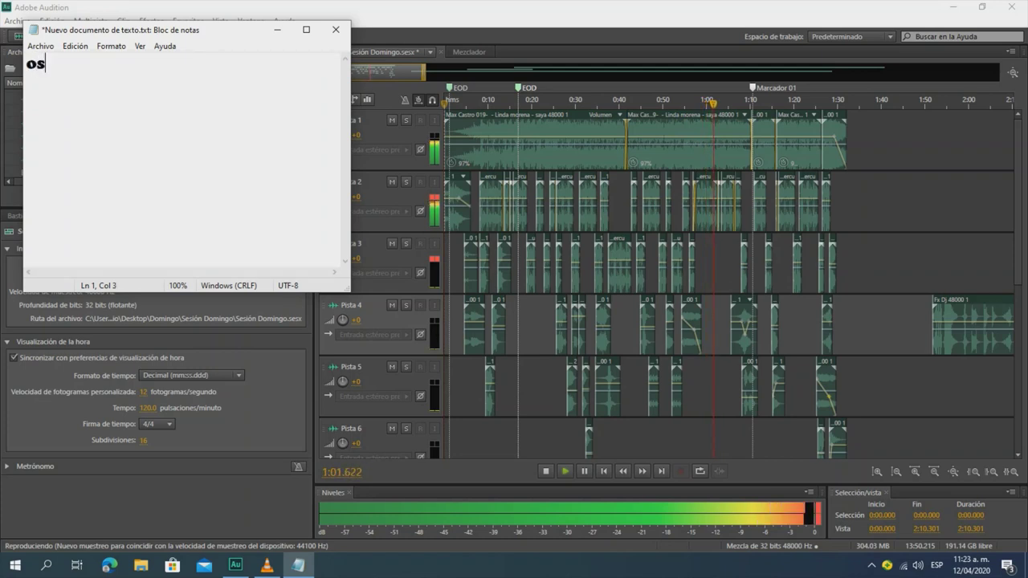
{"action": "key", "text": "BackSpace"}
{"action": "type", "text": "sea de un "}
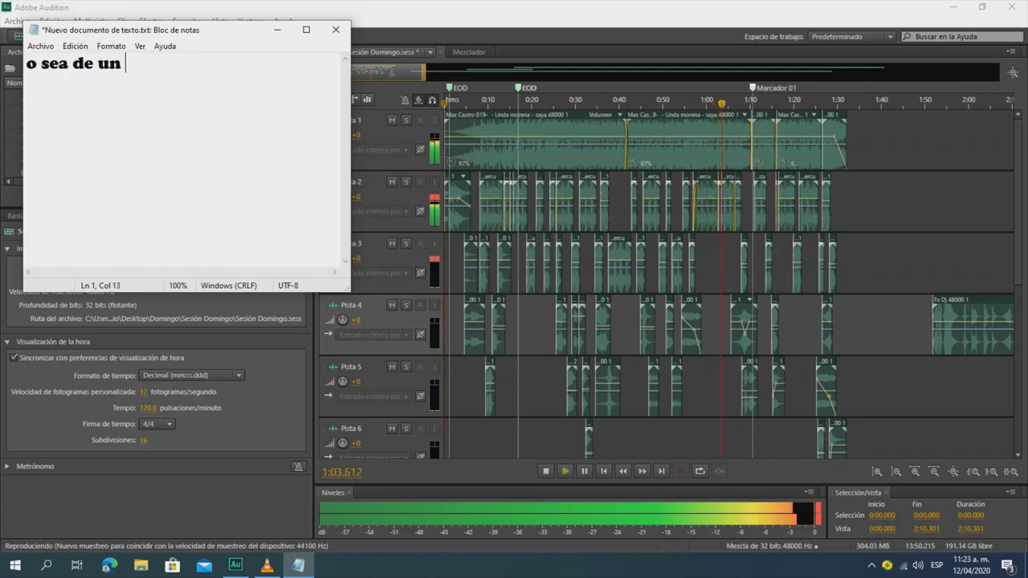
{"action": "type", "text": "100% "}
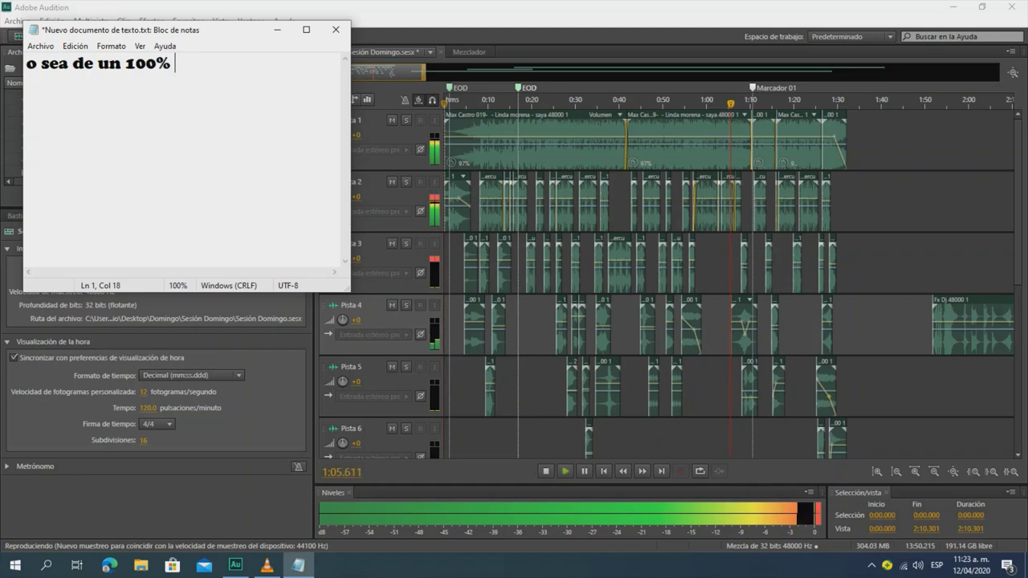
{"action": "type", "text": "a 97"}
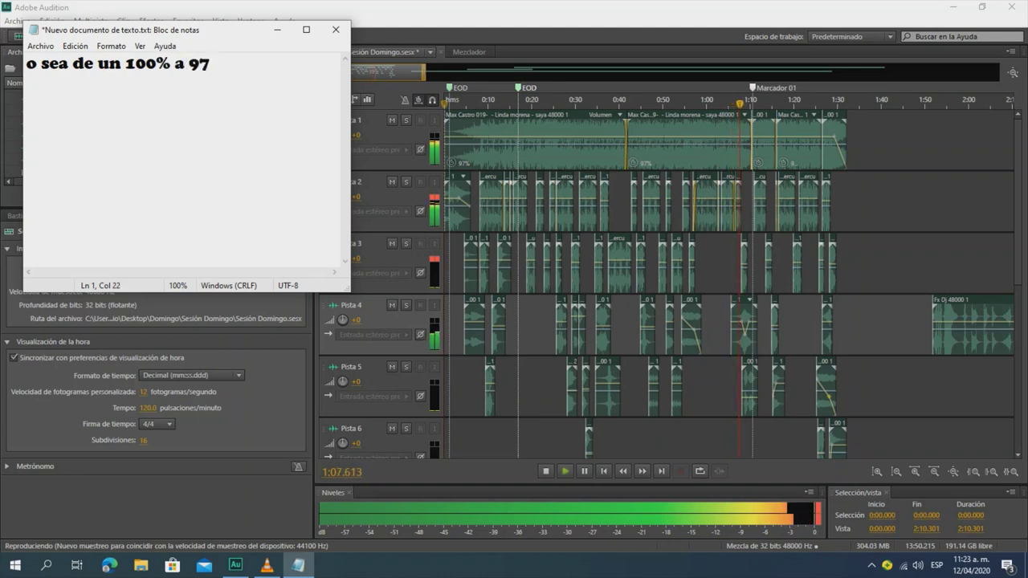
{"action": "type", "text": "%"}
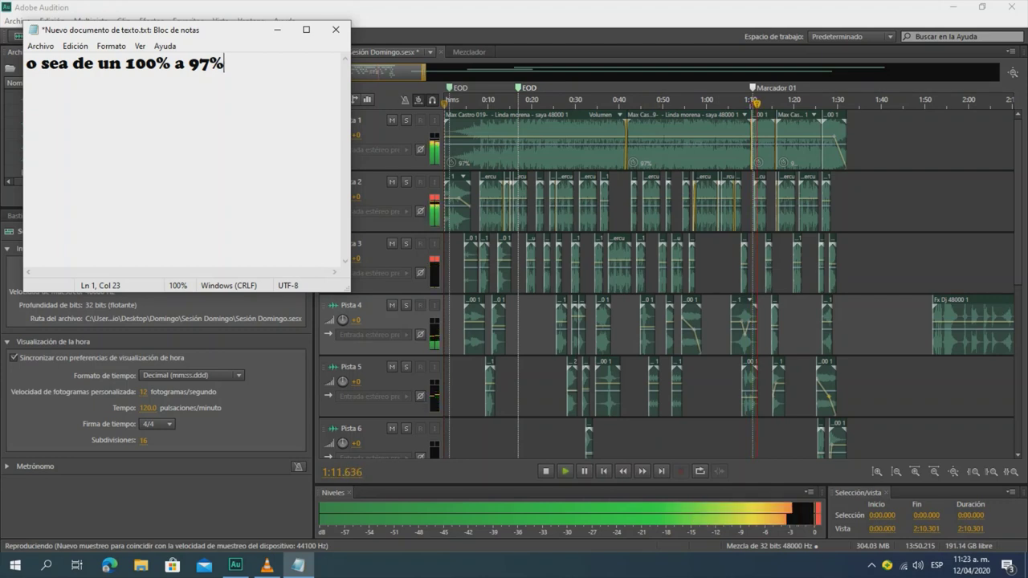
- Replace the whole note with "eso para que encaje con la percusión", including the accent on the ó
{"action": "key", "text": "ctrl+shift+Left"}
{"action": "key", "text": "ctrl+shift+Left"}
{"action": "key", "text": "ctrl+shift+Left"}
{"action": "key", "text": "ctrl+shift+Left"}
{"action": "key", "text": "ctrl+shift+Left"}
{"action": "key", "text": "ctrl+shift+Left"}
{"action": "key", "text": "ctrl+shift+Left"}
{"action": "type", "text": "eso pa"}
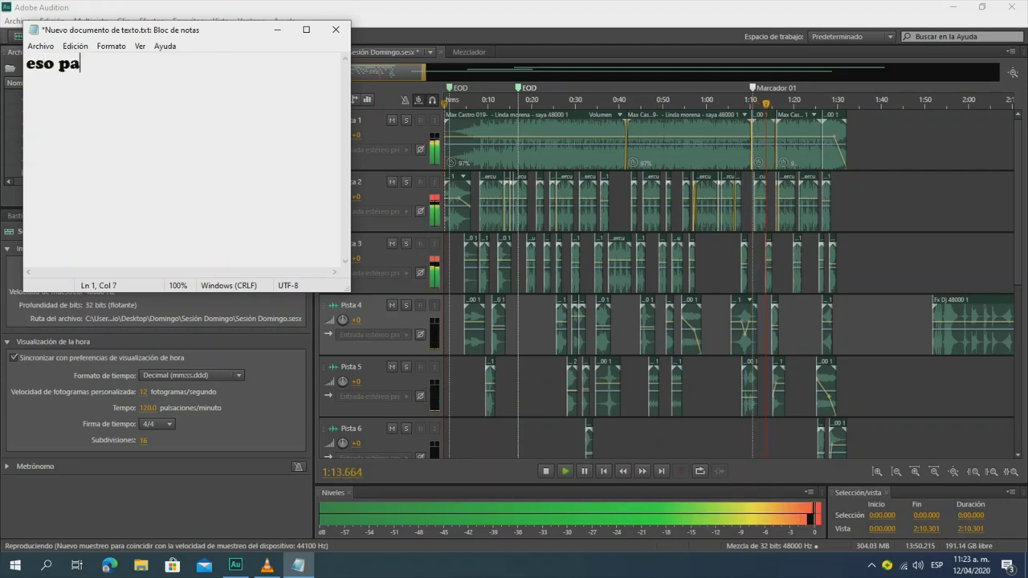
{"action": "type", "text": "ra que encaje con"}
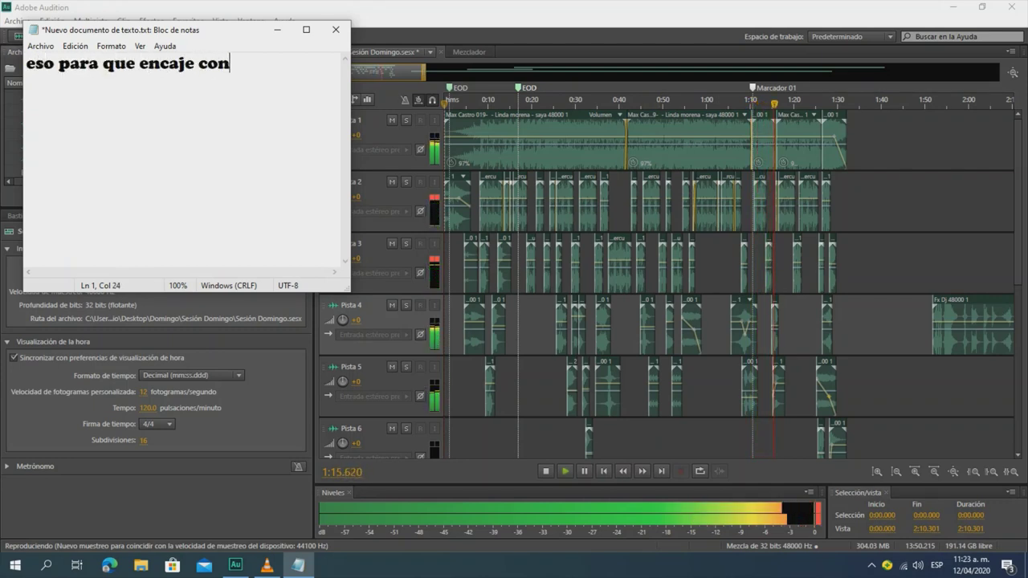
{"action": "type", "text": " la percusion"}
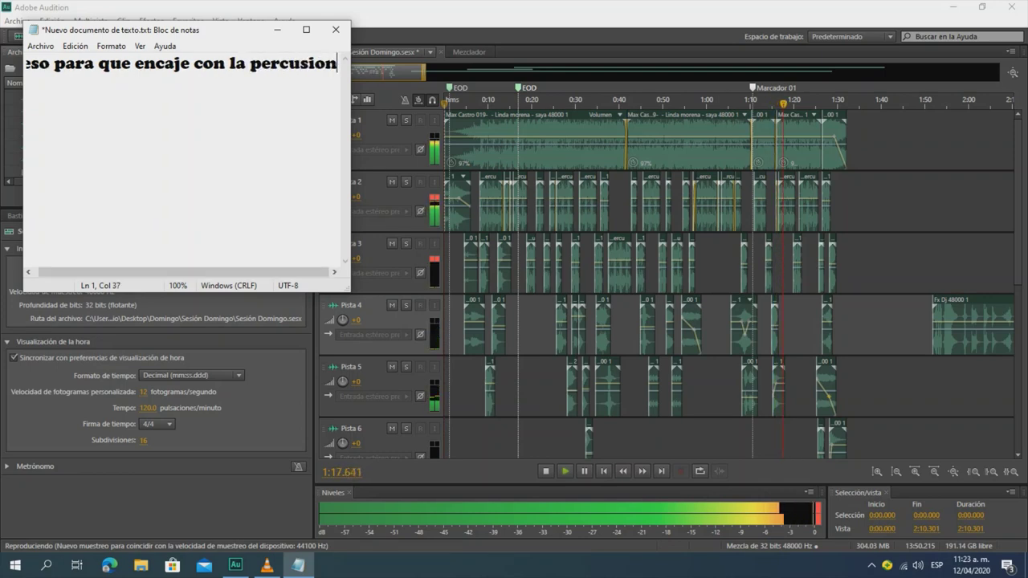
{"action": "key", "text": "Left"}
{"action": "key", "text": "Left"}
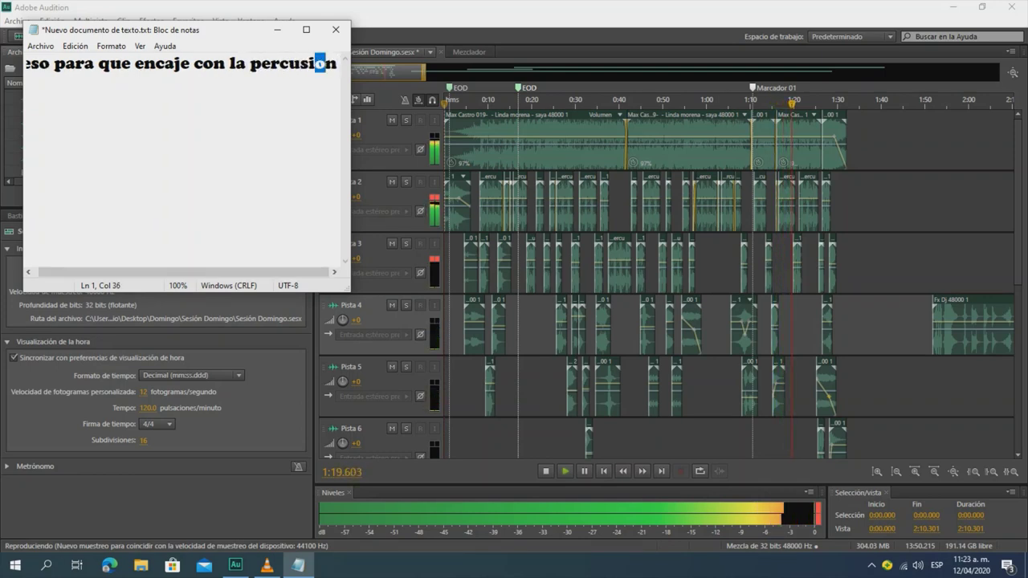
{"action": "type", "text": "ó"}
{"action": "key", "text": "End"}
- Briefly show the Adobe Audition session and replace the Bloc de notas text with "La percu no la debes de modificar"
{"action": "key", "text": "shift+Home"}
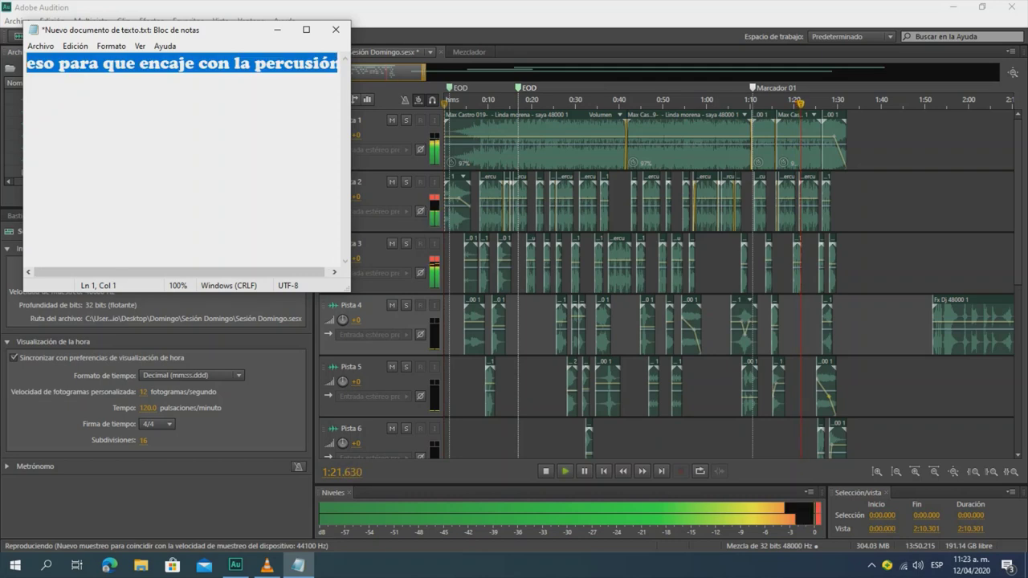
{"action": "key", "text": "ctrl+x"}
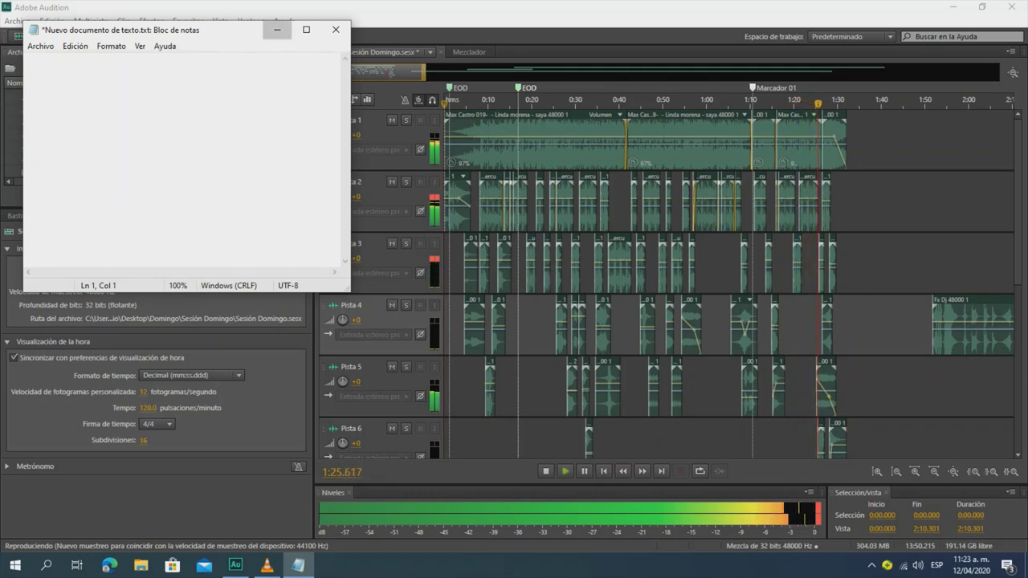
{"action": "left_click", "coordinate": [277, 30]}
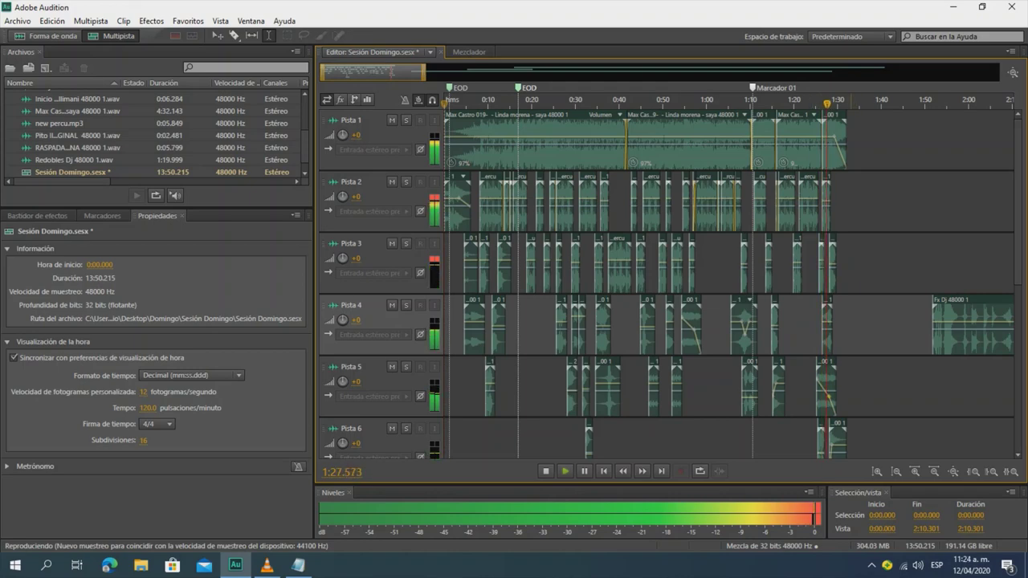
{"action": "left_click", "coordinate": [298, 565]}
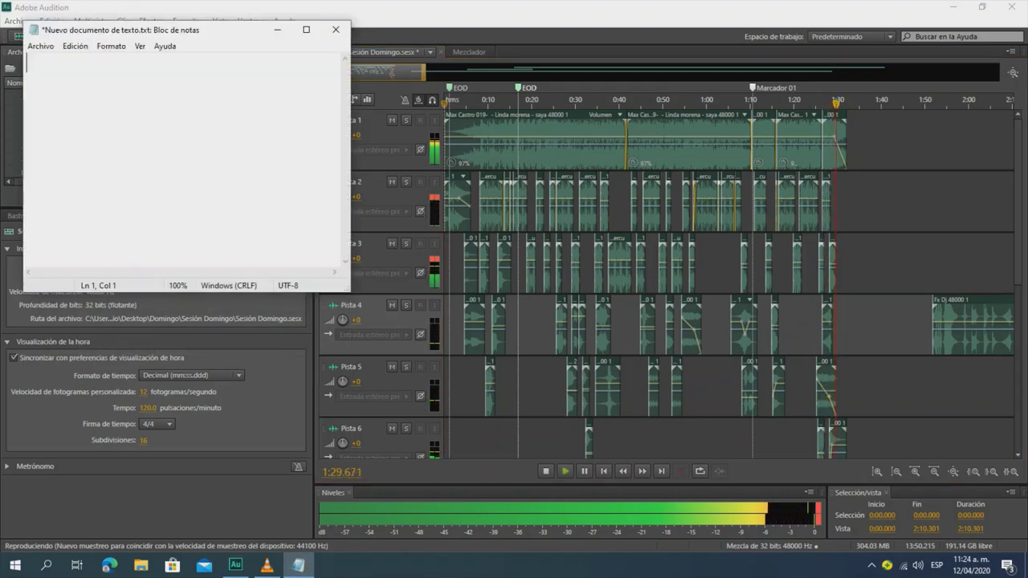
{"action": "type", "text": "La perc"}
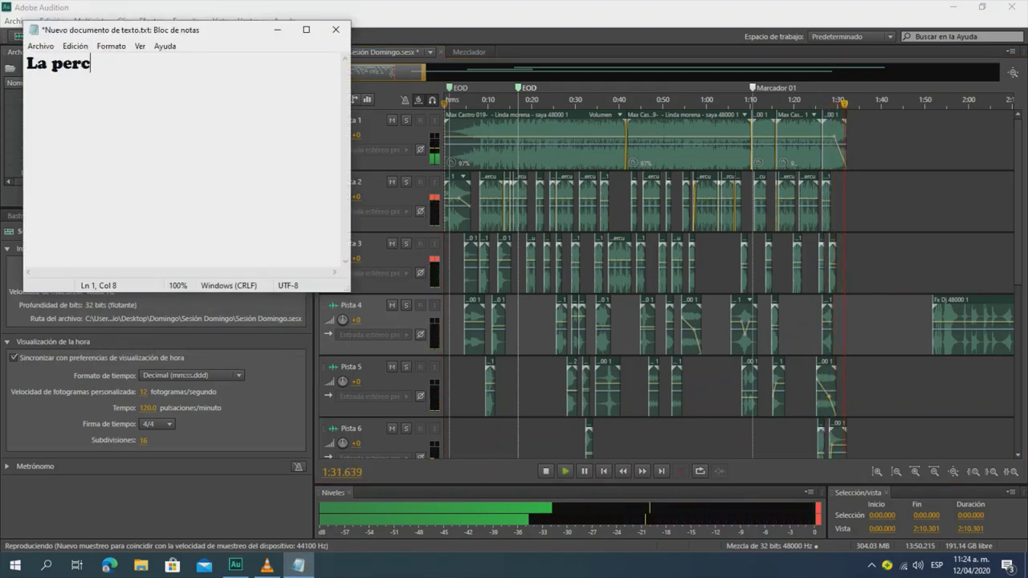
{"action": "type", "text": "u no le "}
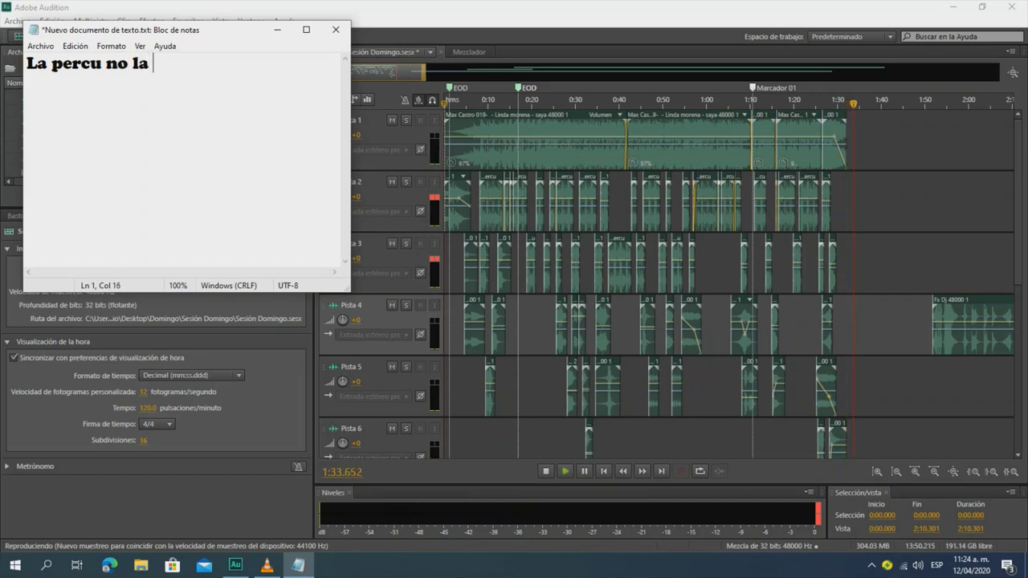
{"action": "type", "text": "es"}
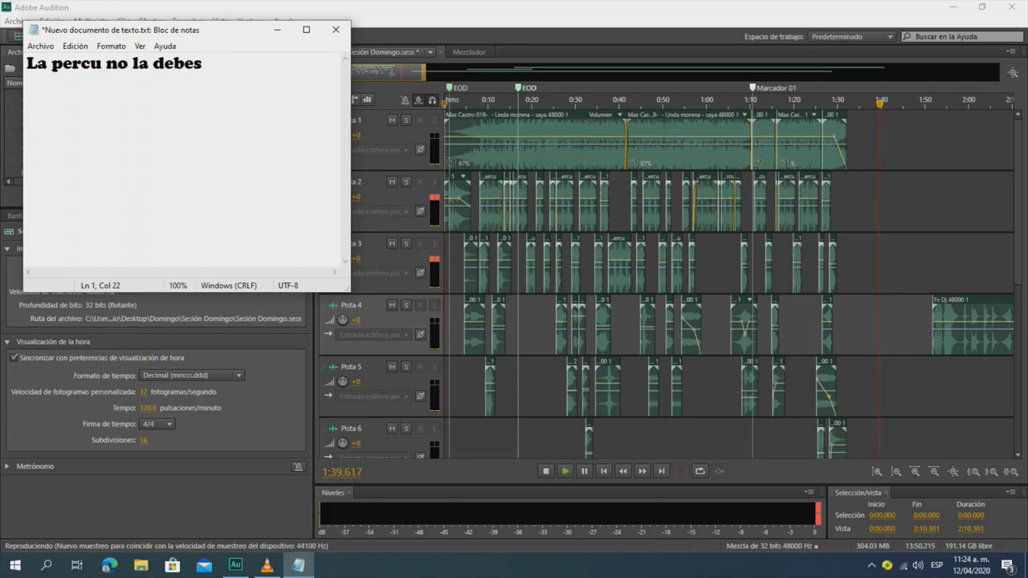
{"action": "type", "text": "de modificar"}
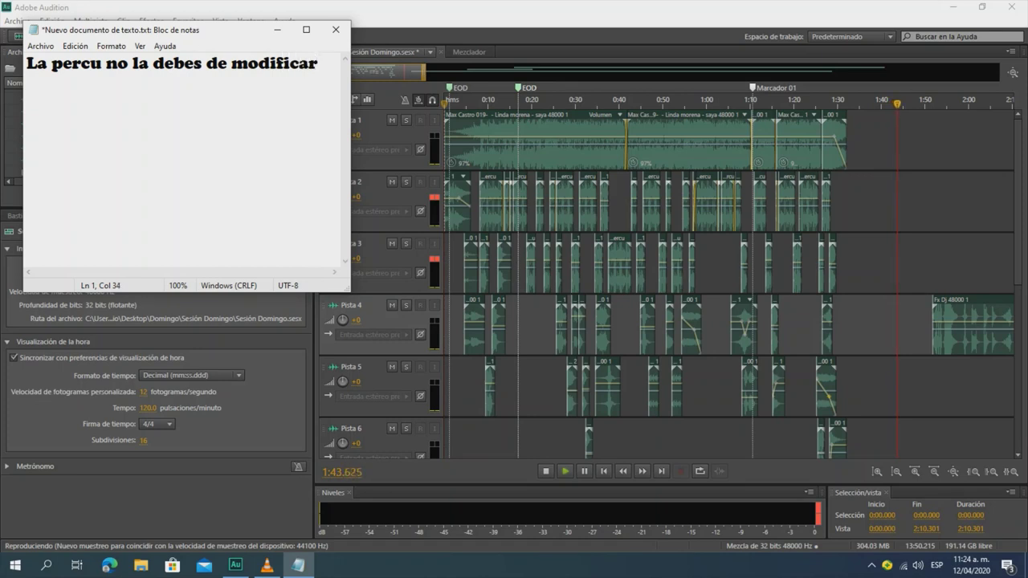
- Replace the whole note with "ni en velocidad ni darle fx ni nada" and select all of its text
{"action": "key", "text": "ctrl+a"}
{"action": "type", "text": "n"}
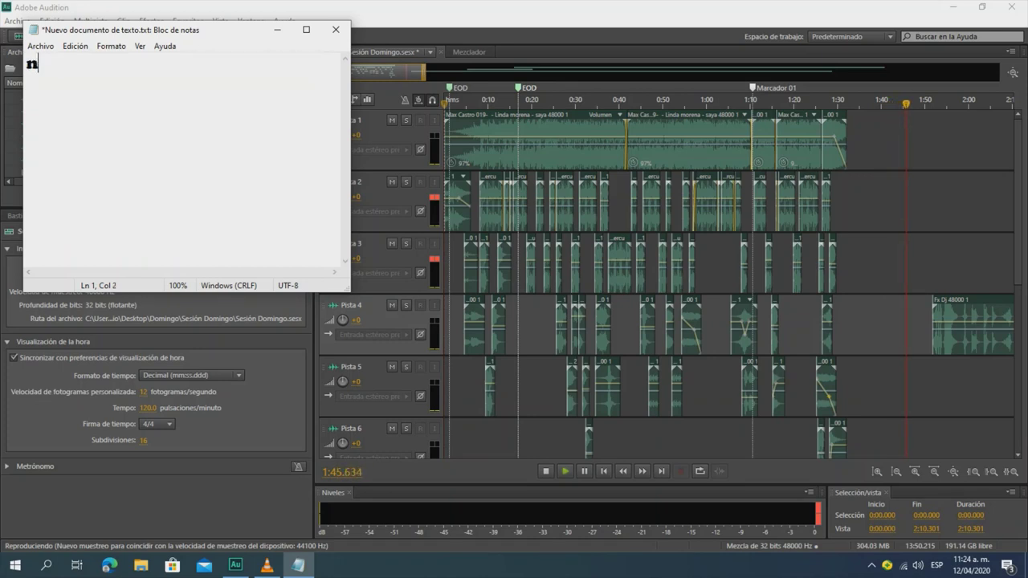
{"action": "type", "text": "i en velocid"}
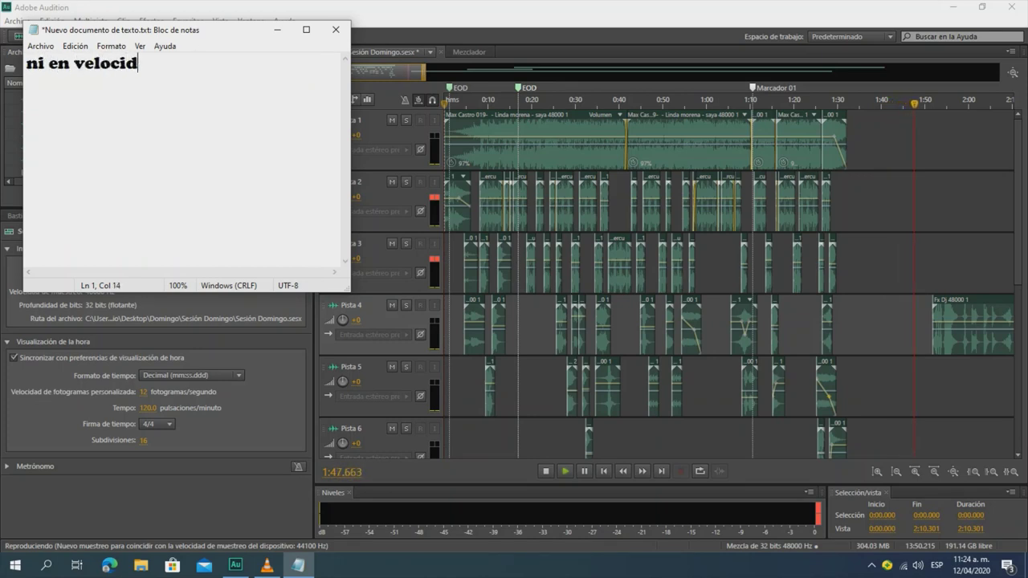
{"action": "type", "text": "ad ni "}
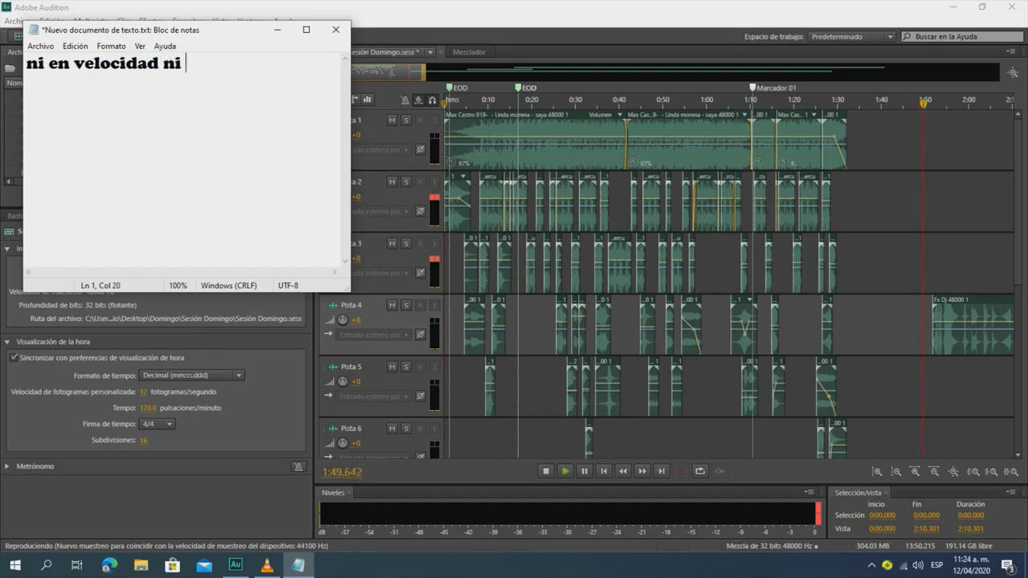
{"action": "type", "text": "dasrle"}
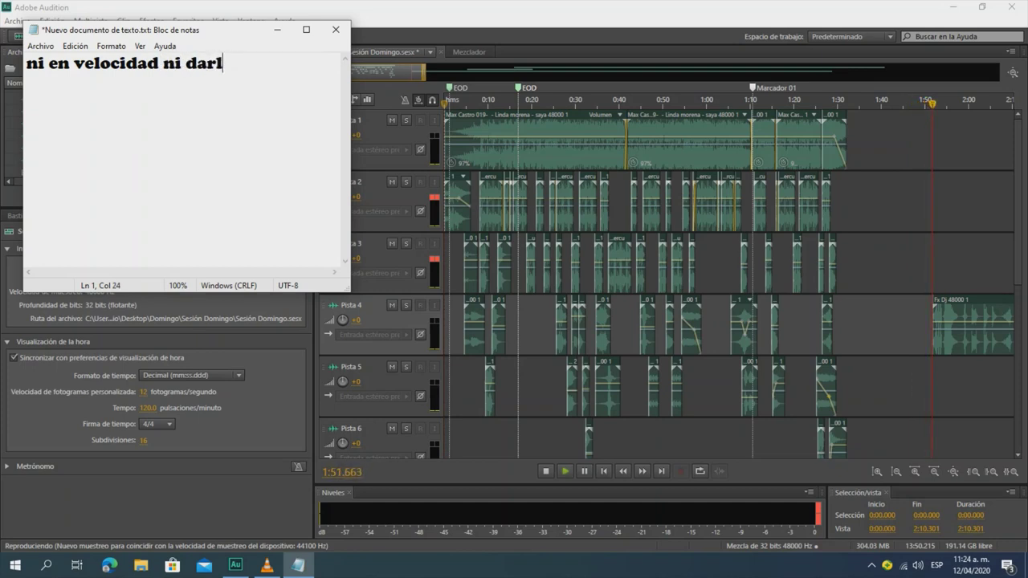
{"action": "type", "text": "e fx ni na"}
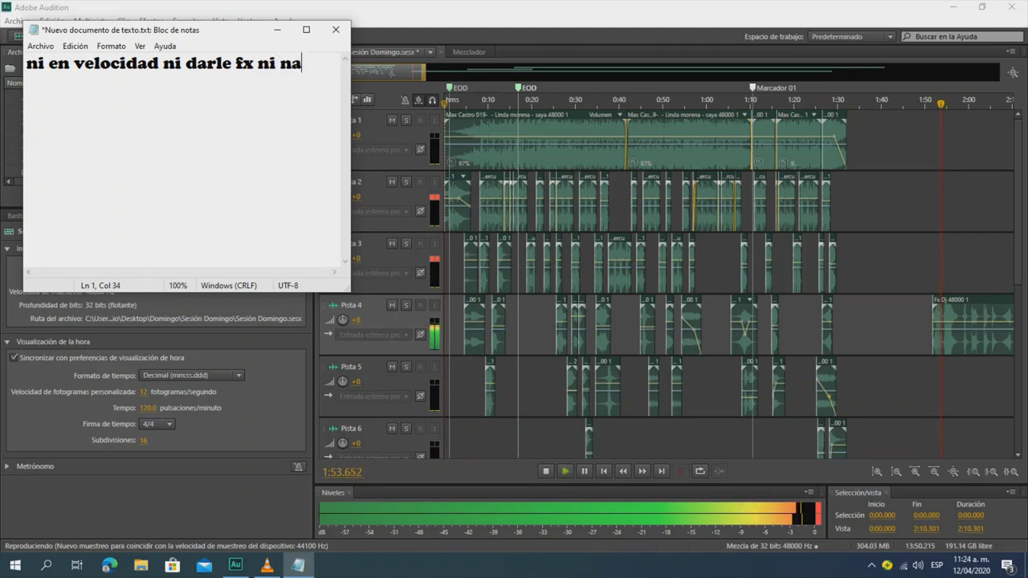
{"action": "type", "text": "da"}
{"action": "key", "text": "ctrl+a"}
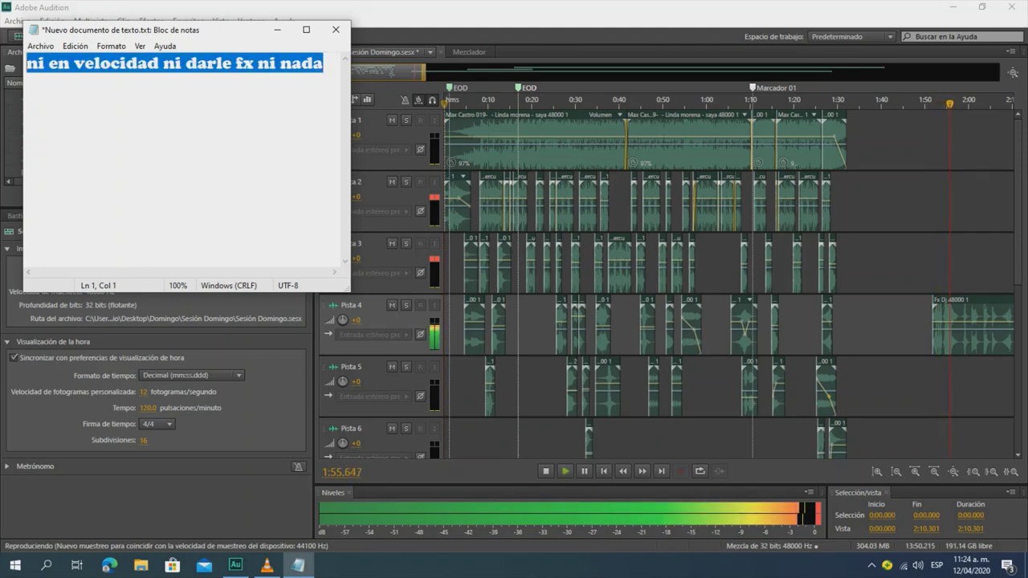